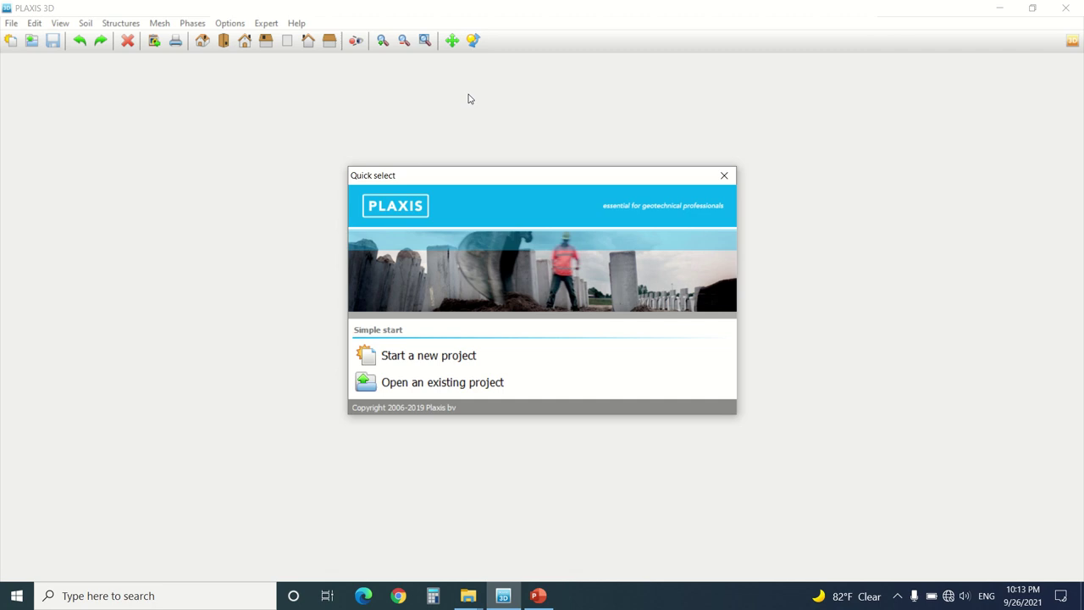
Step: Start a new project with default properties and place Borehole_1 at (2, 2) with one soil layer
click(467, 356)
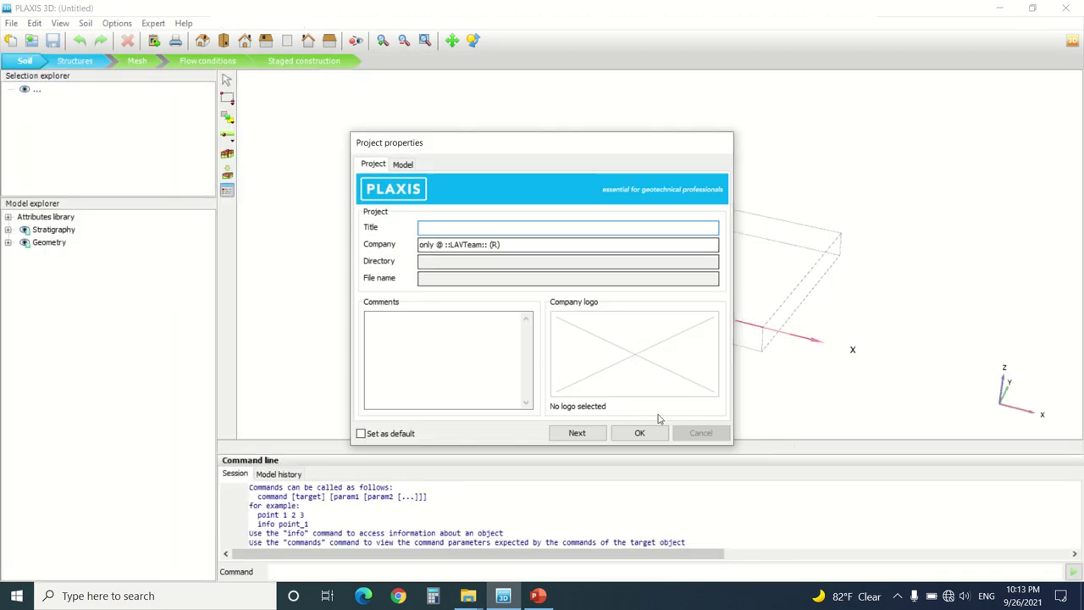
click(640, 433)
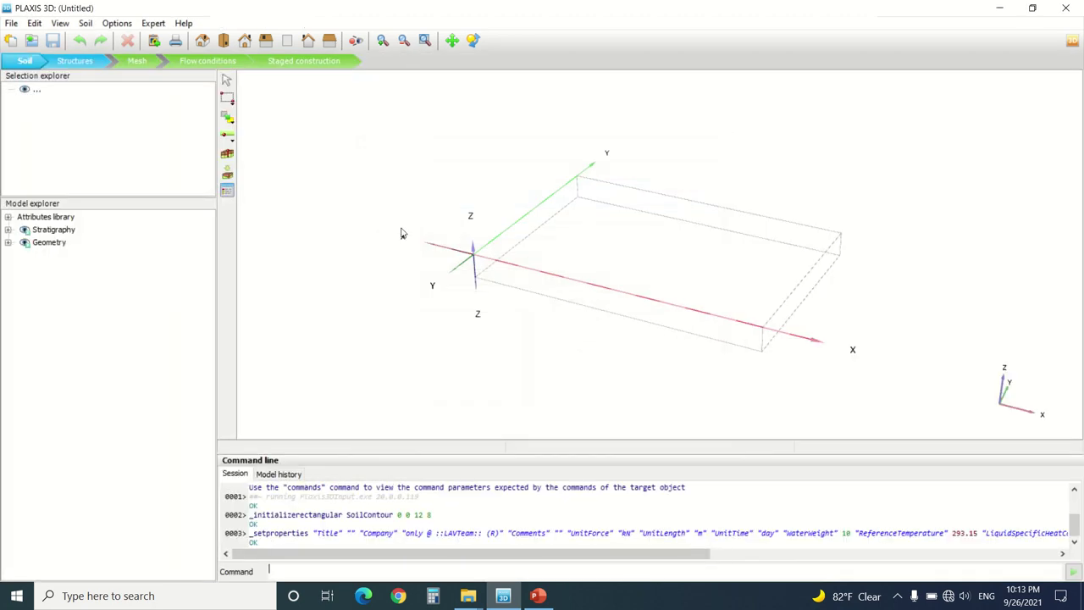
click(228, 154)
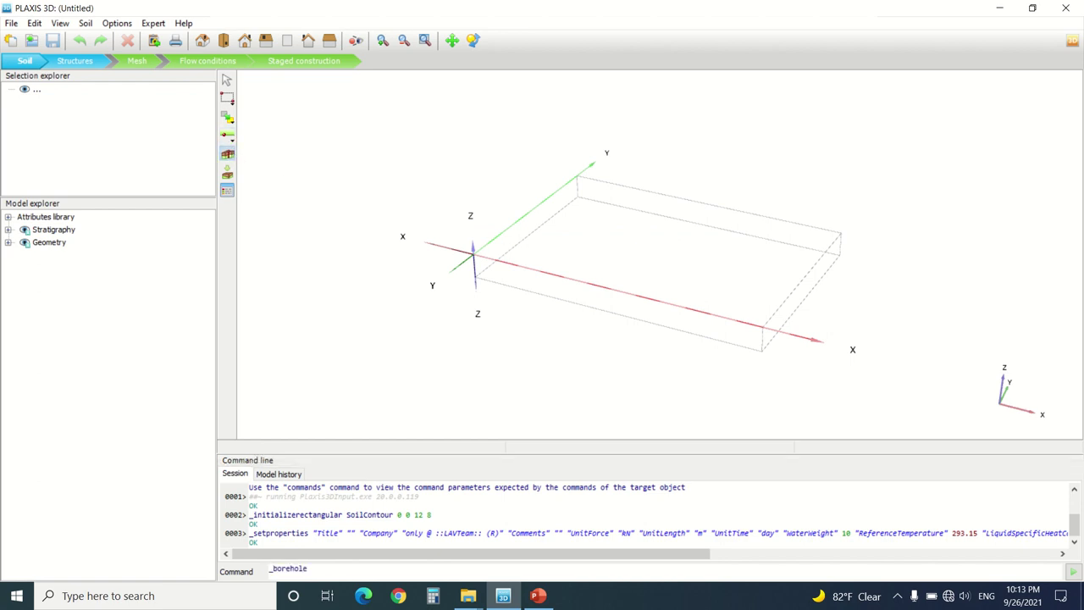
click(535, 258)
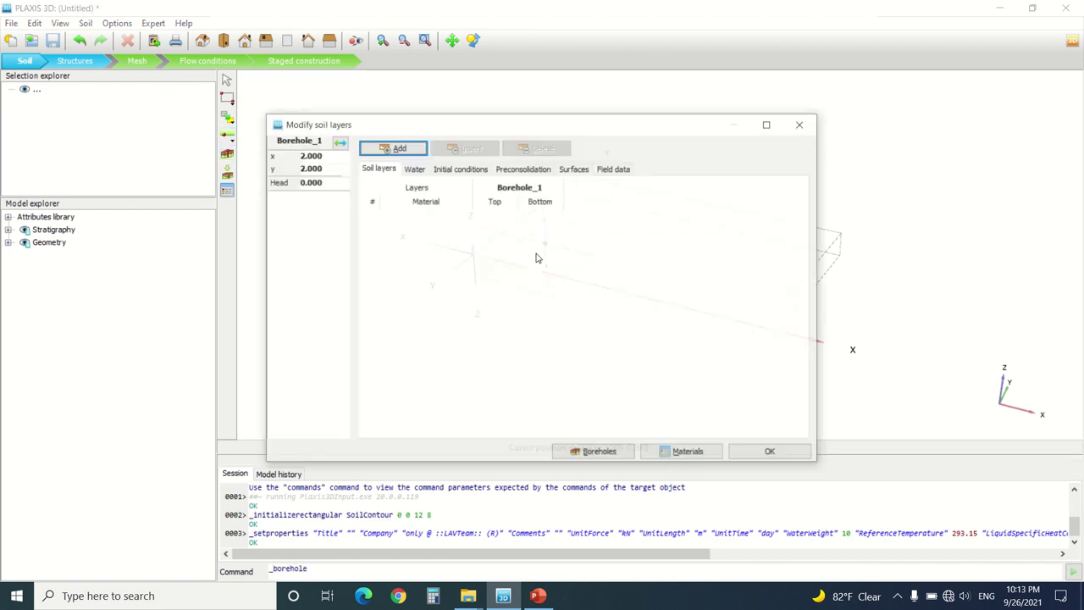
click(398, 148)
Step: Create a new soil material 'Tutorial' for layer 1 with unsaturated and saturated unit weights of 18
click(460, 218)
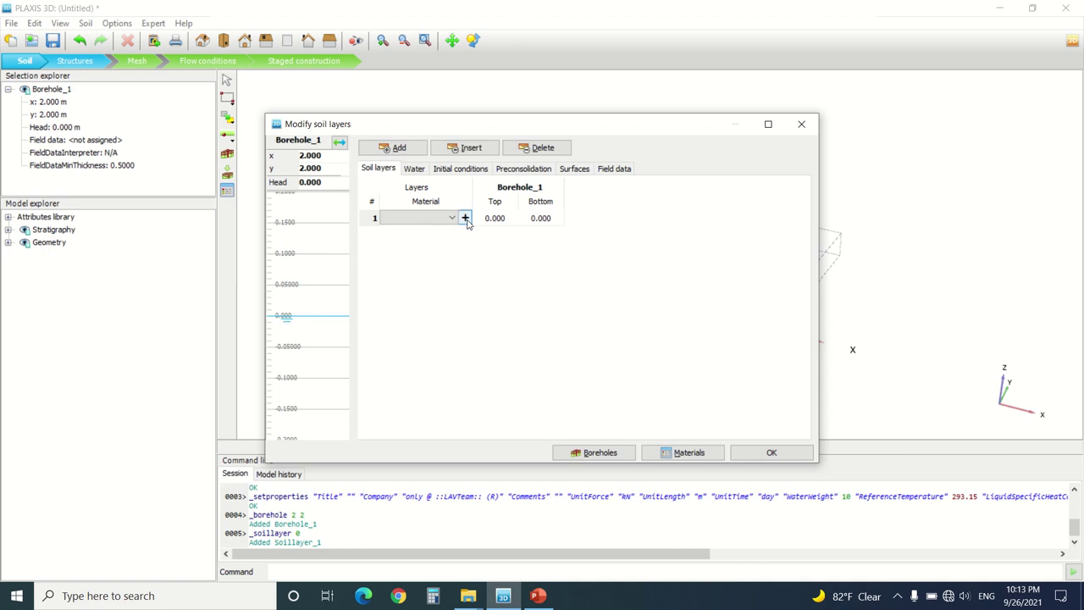
click(465, 219)
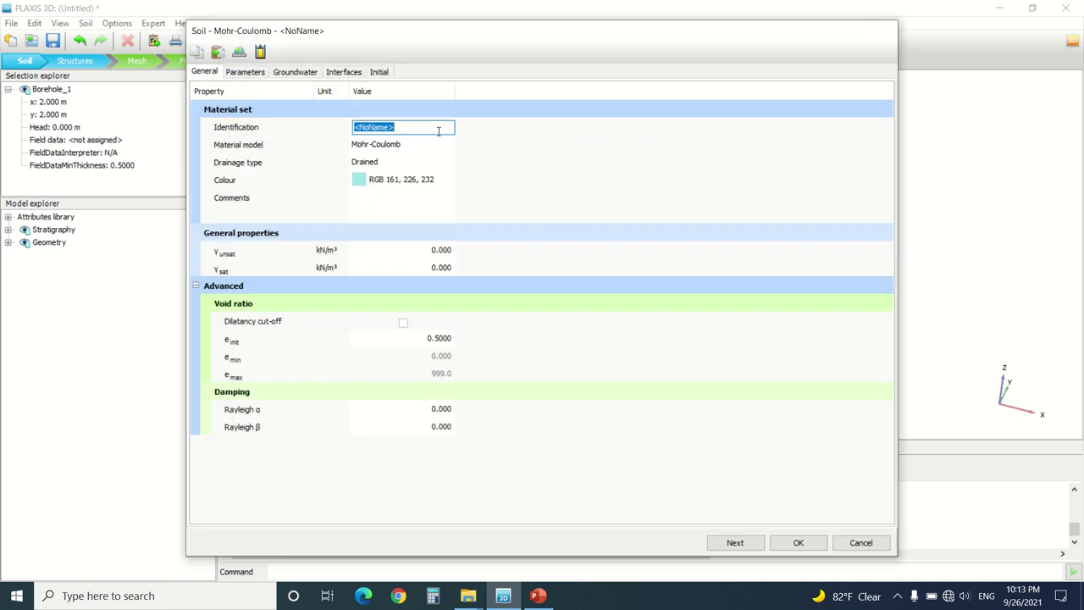
text(Tutorial)
click(437, 250)
text(18)
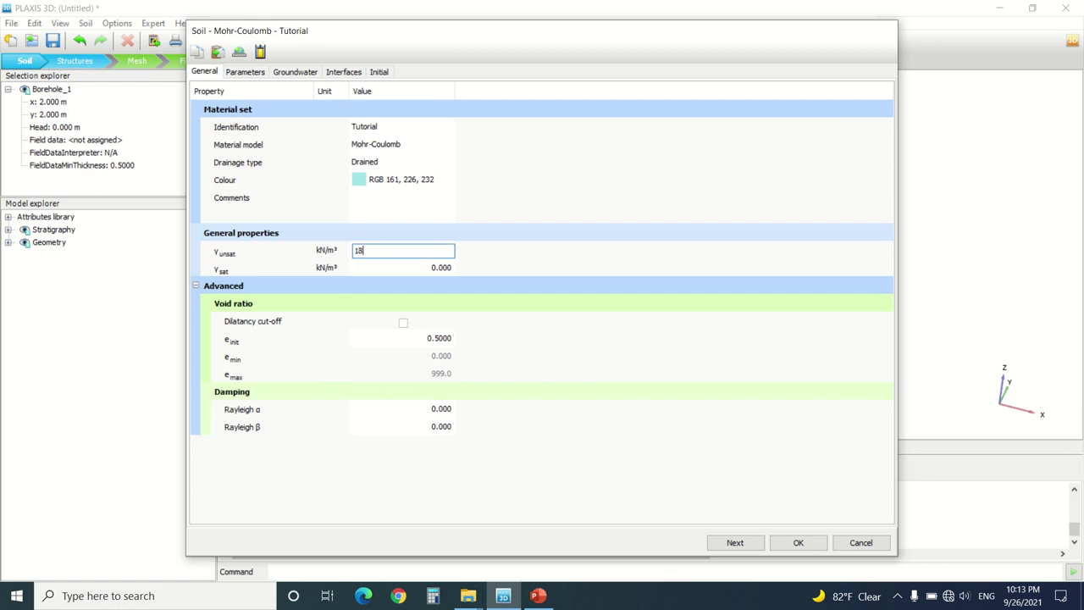
click(431, 268)
text(18)
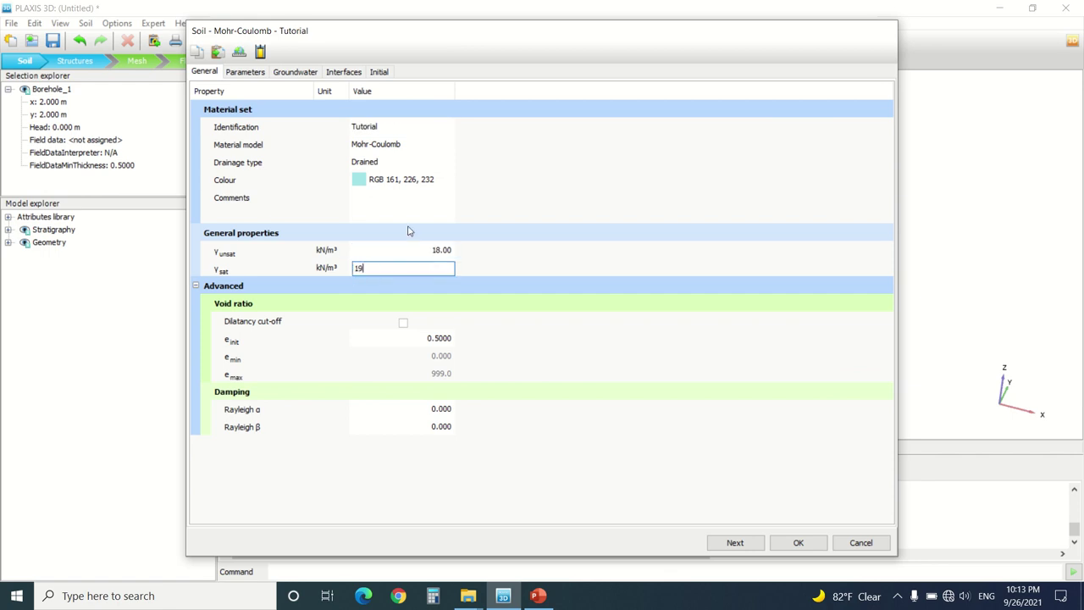
Step: Give the Tutorial material a stiffness E' of 3000 and cohesion c'ref of 32
click(246, 72)
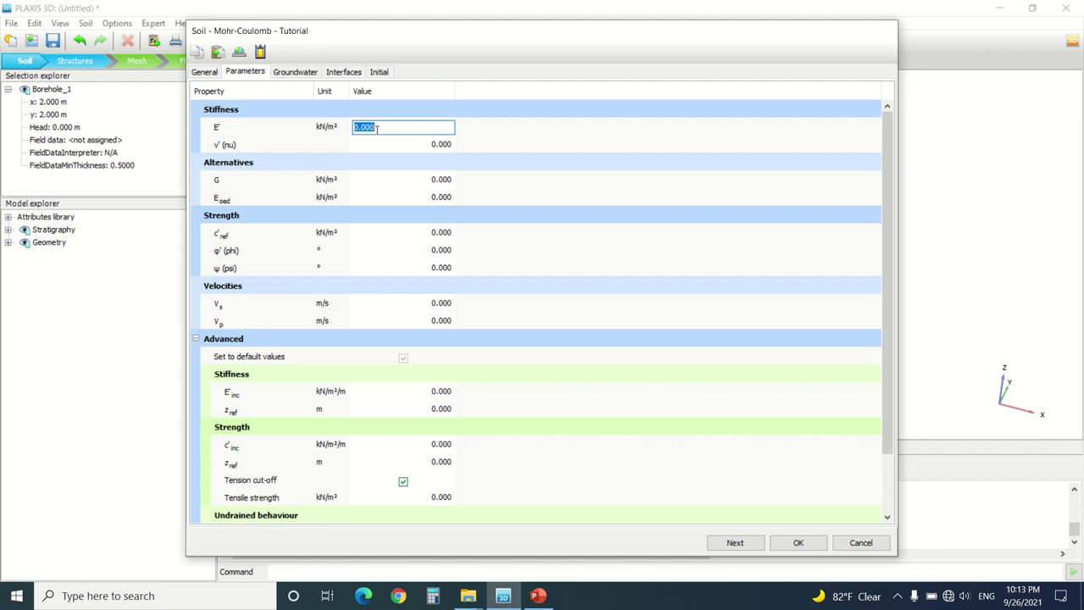
text(3000)
key(Return)
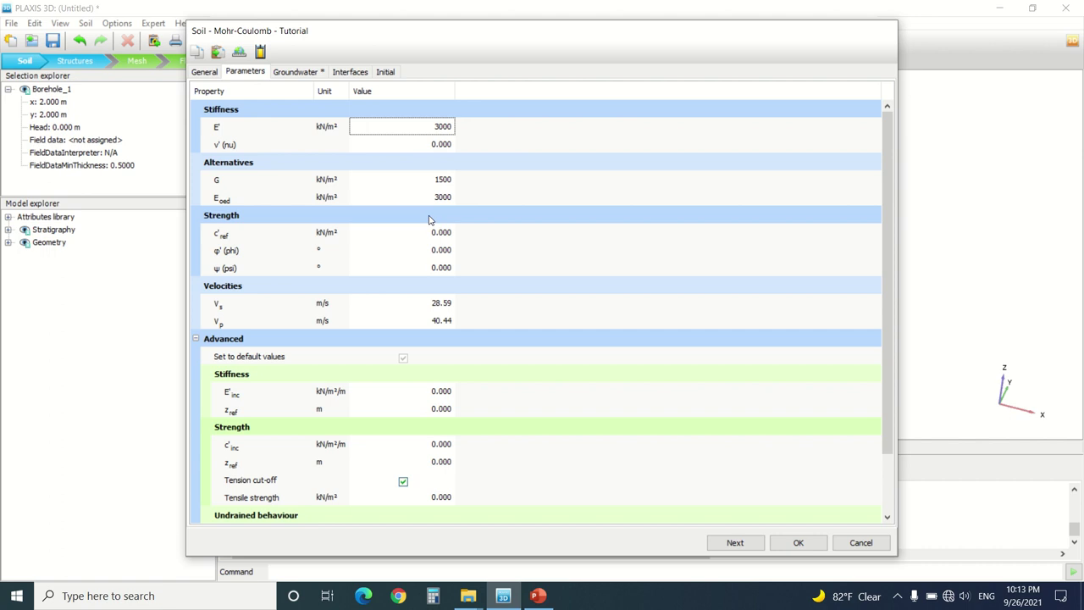
click(435, 236)
text(32)
click(425, 253)
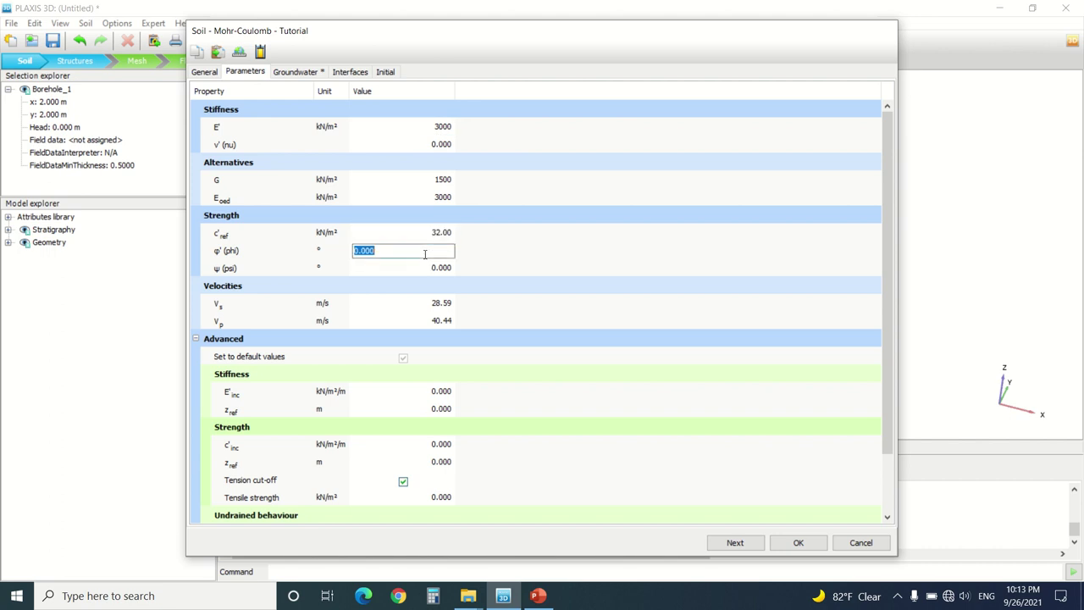
Step: Set the friction angle to 12, save Tutorial, and make layer 1's bottom -10
text(12)
click(800, 543)
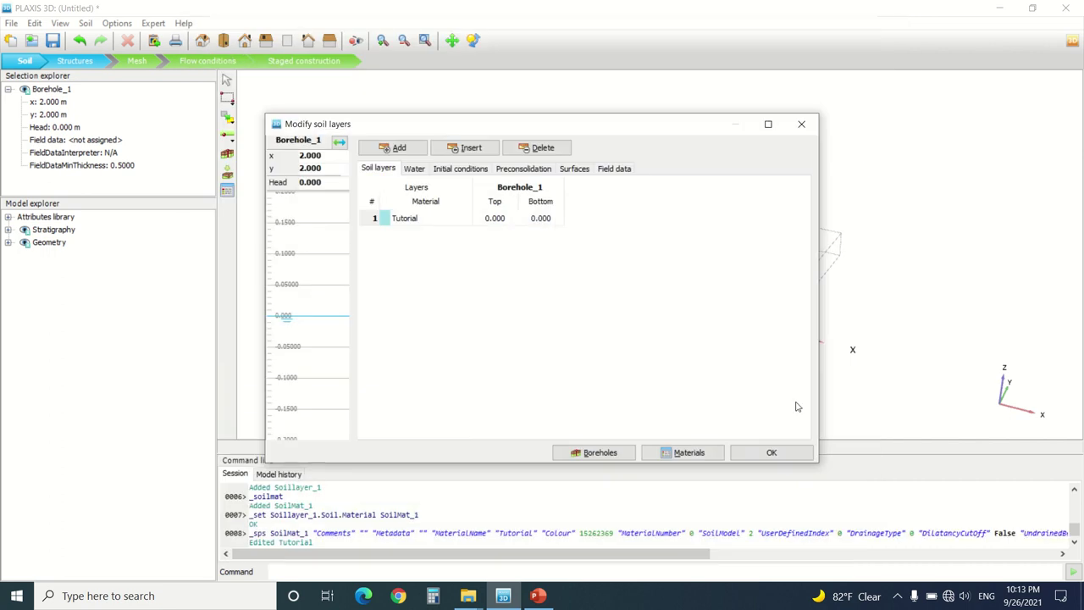
double_click(549, 220)
text(-10)
key(BackSpace)
text(0)
click(771, 453)
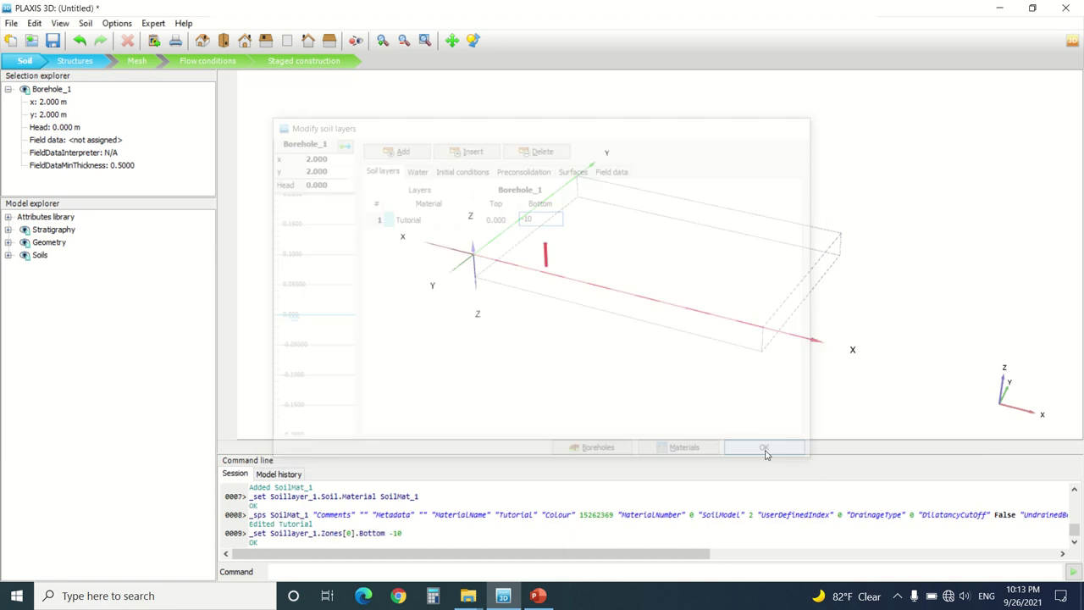
Step: Enlarge the model contour in Project properties to x_max 20 and y_max 20
click(11, 23)
click(96, 215)
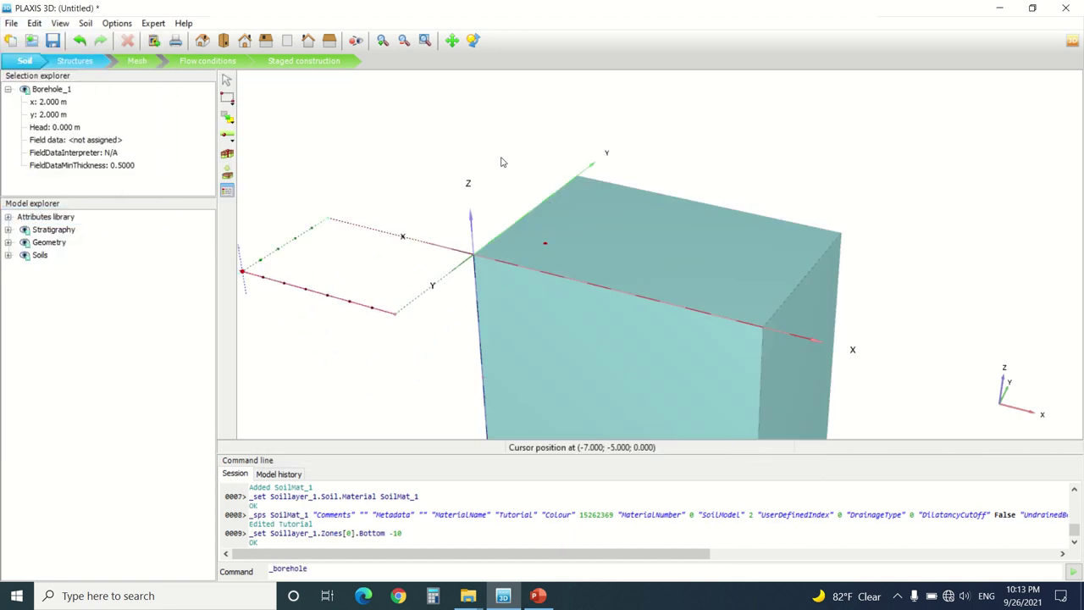
click(412, 165)
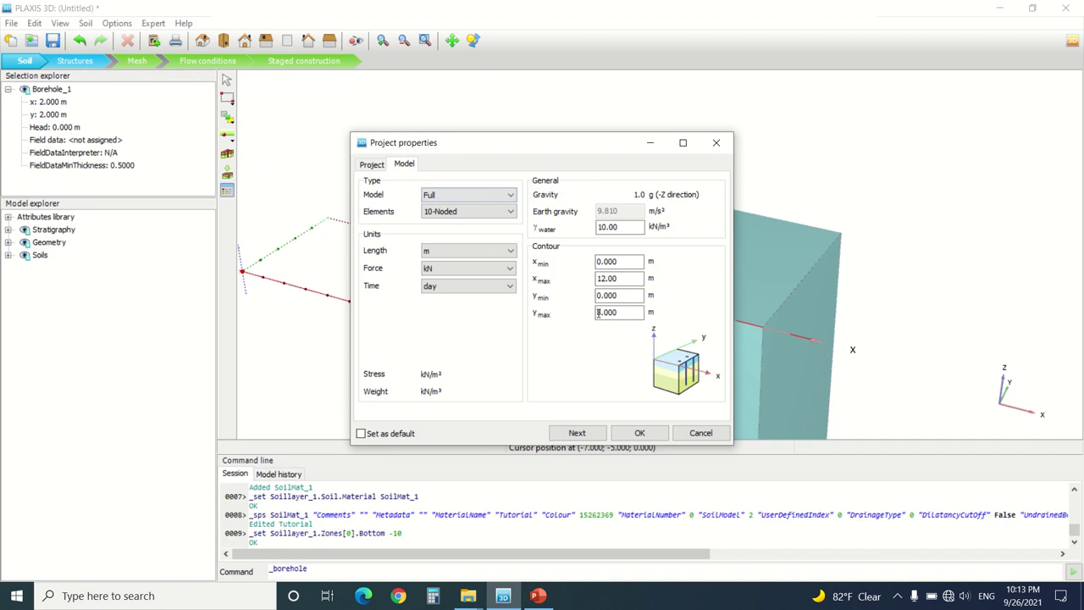
double_click(601, 280)
text(20)
key(Tab)
key(Tab)
text(2)
click(657, 436)
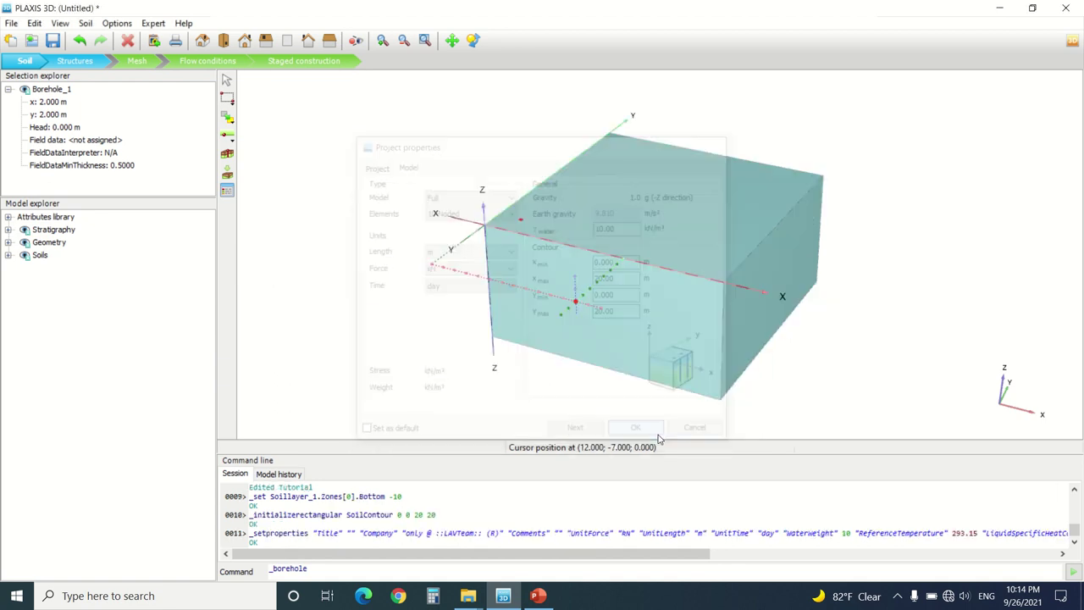
scroll(614, 182, up, 3)
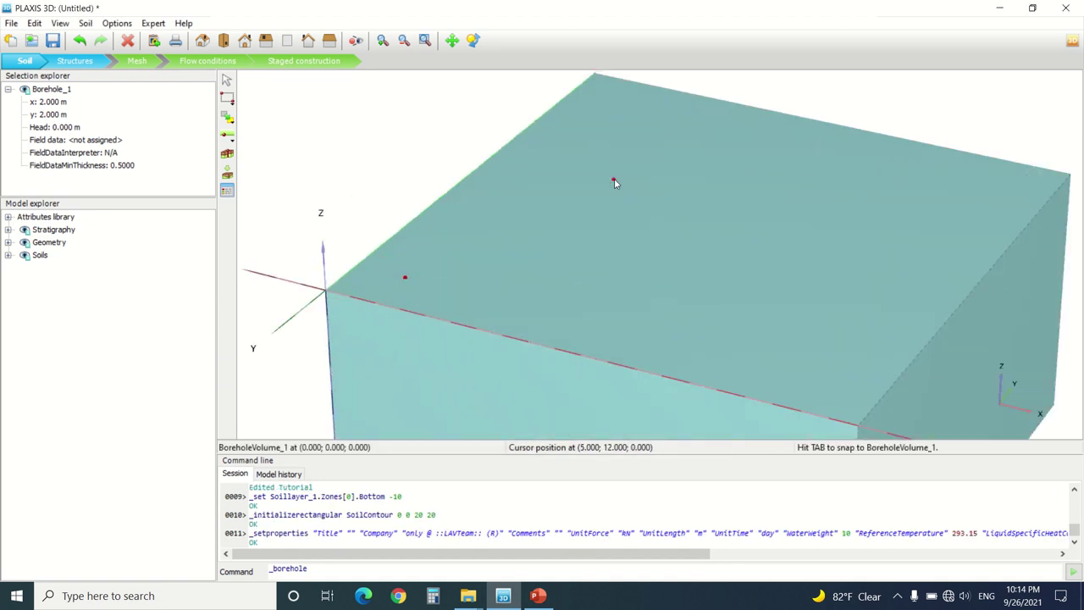
Step: In Structures mode, pick Create surface and place corners at (5, 4, 0) and (5, 14, 0)
click(68, 66)
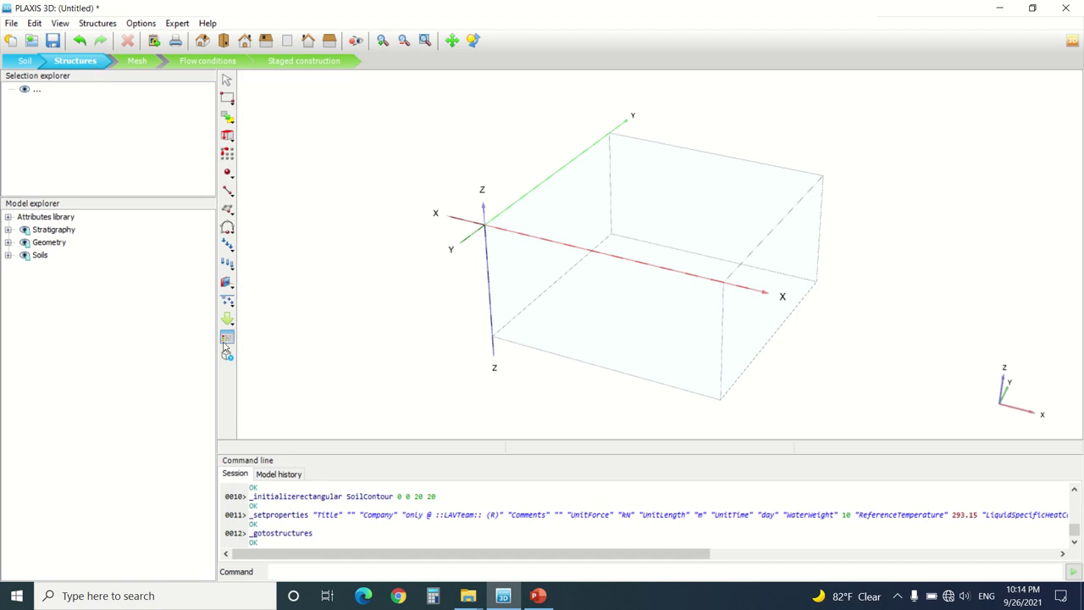
click(224, 140)
click(229, 210)
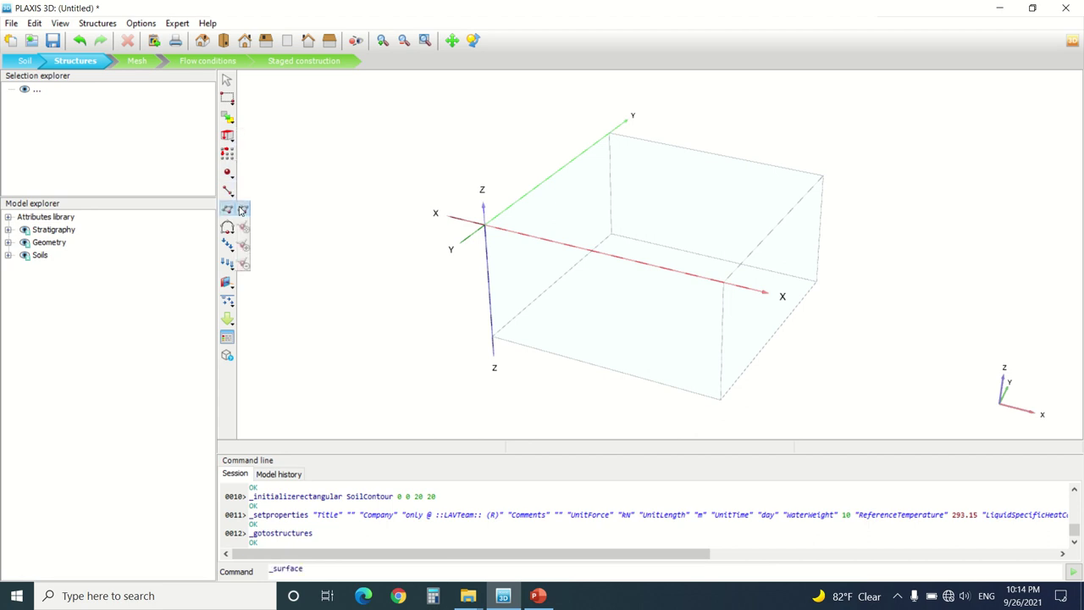
scroll(593, 182, up, 3)
scroll(623, 194, down, 1)
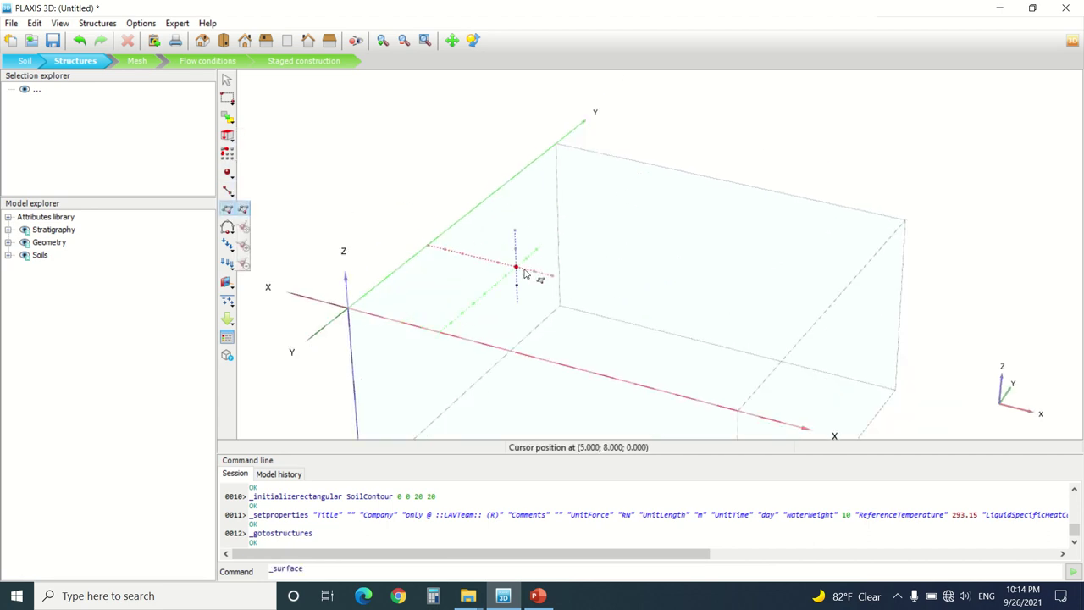
click(519, 245)
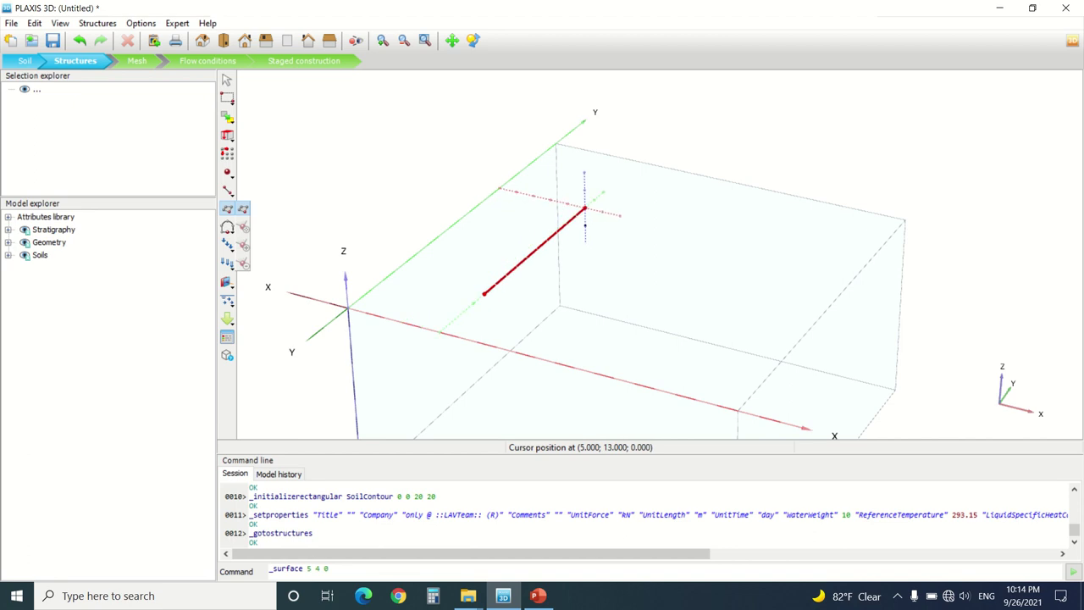
click(584, 208)
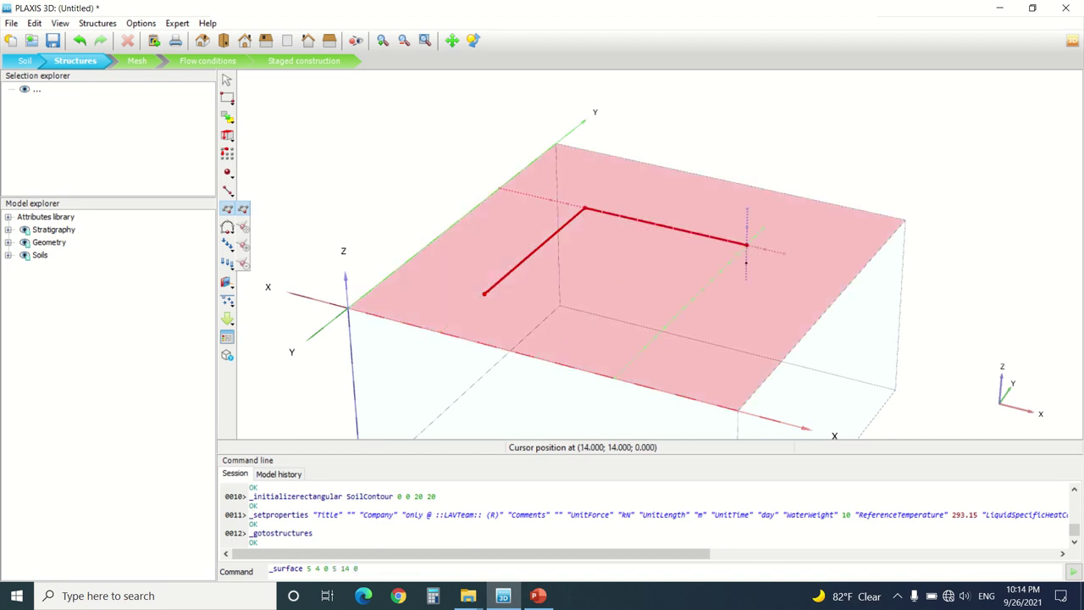
Step: Add corners at (14, 14, 0) and (15, 4, 0), then set points 1 and 2 to (5, 5, -1) and (5, 10, -1)
click(746, 245)
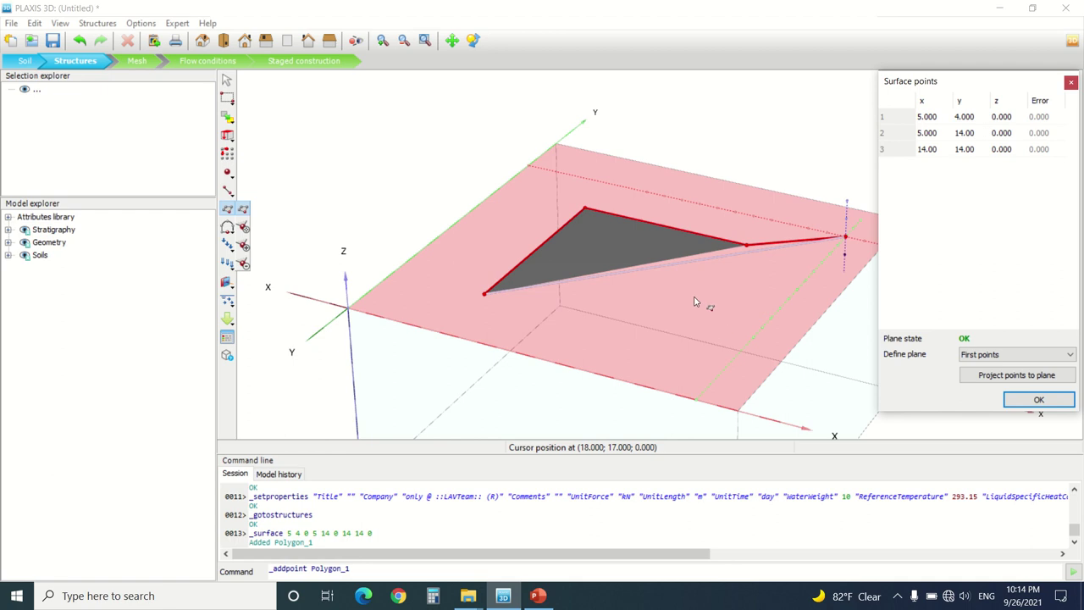
click(675, 341)
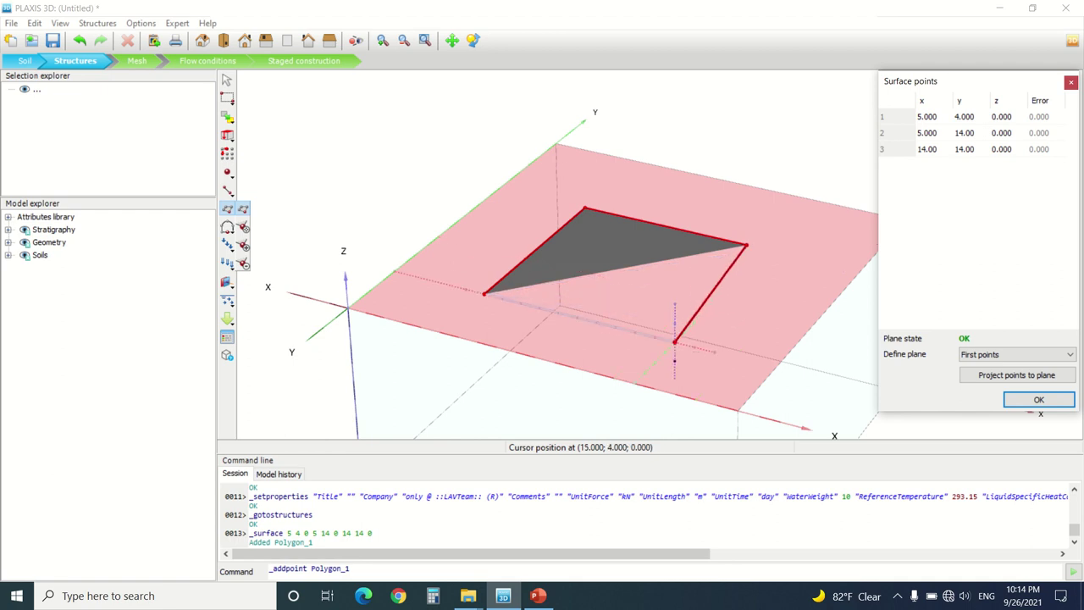
double_click(930, 121)
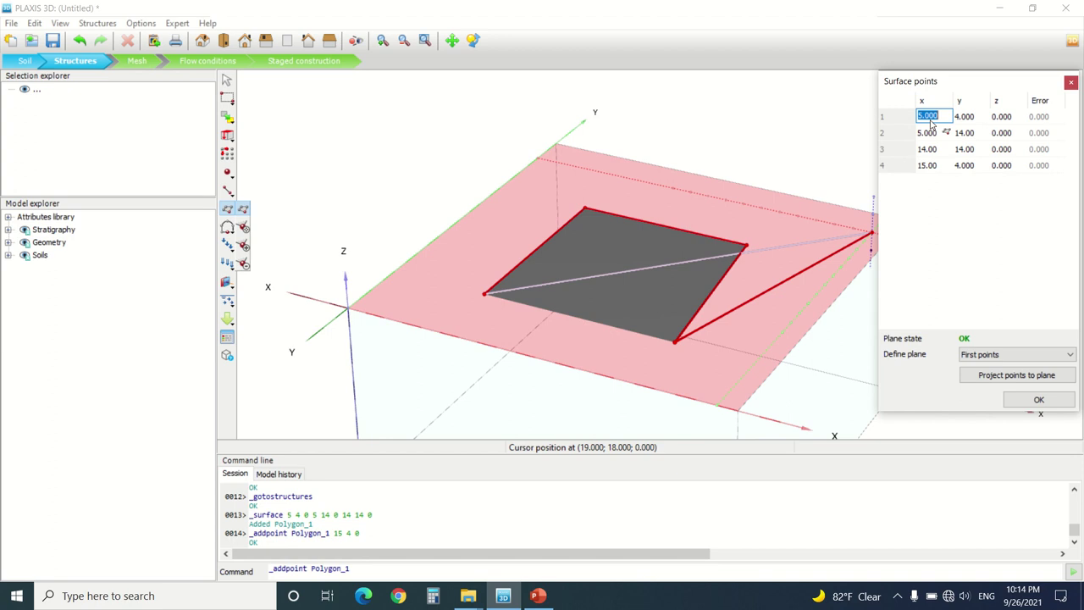
double_click(965, 119)
text(5)
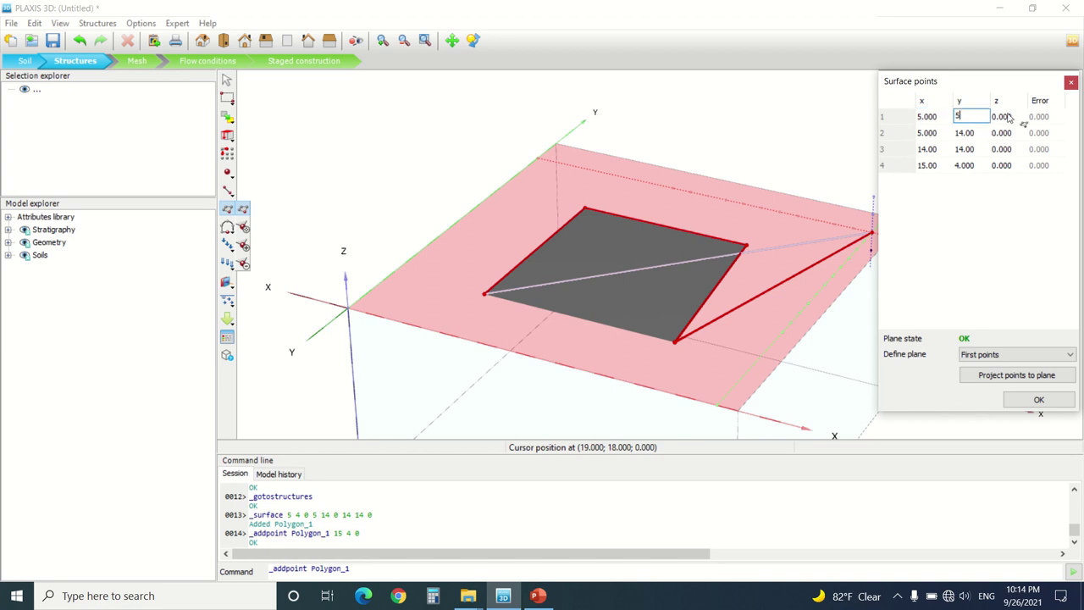
double_click(1010, 117)
text(-1)
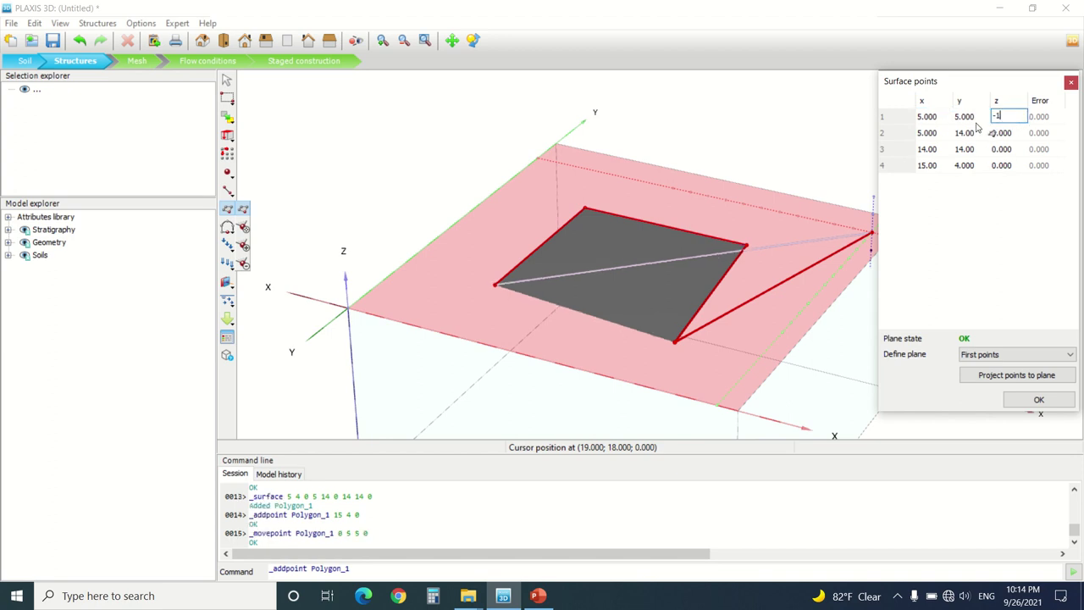
double_click(932, 134)
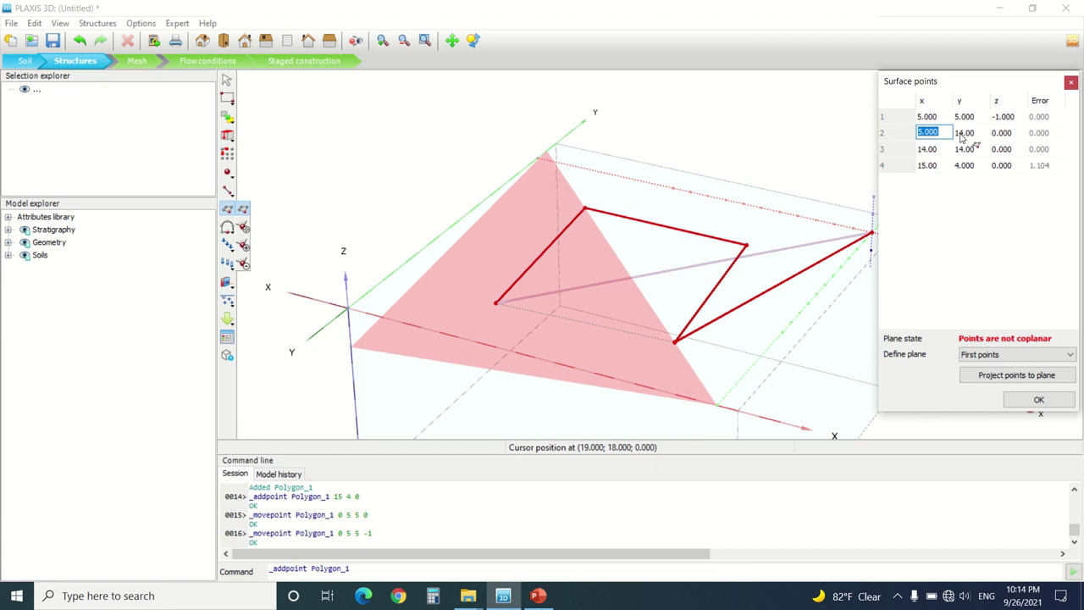
double_click(963, 134)
text(1)
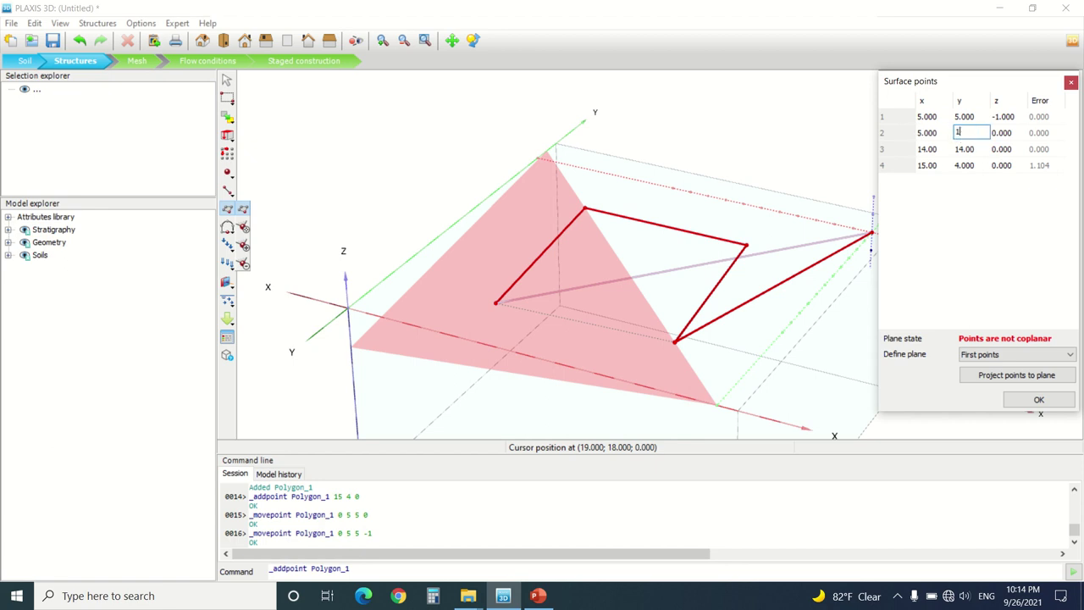
text(0)
double_click(1010, 133)
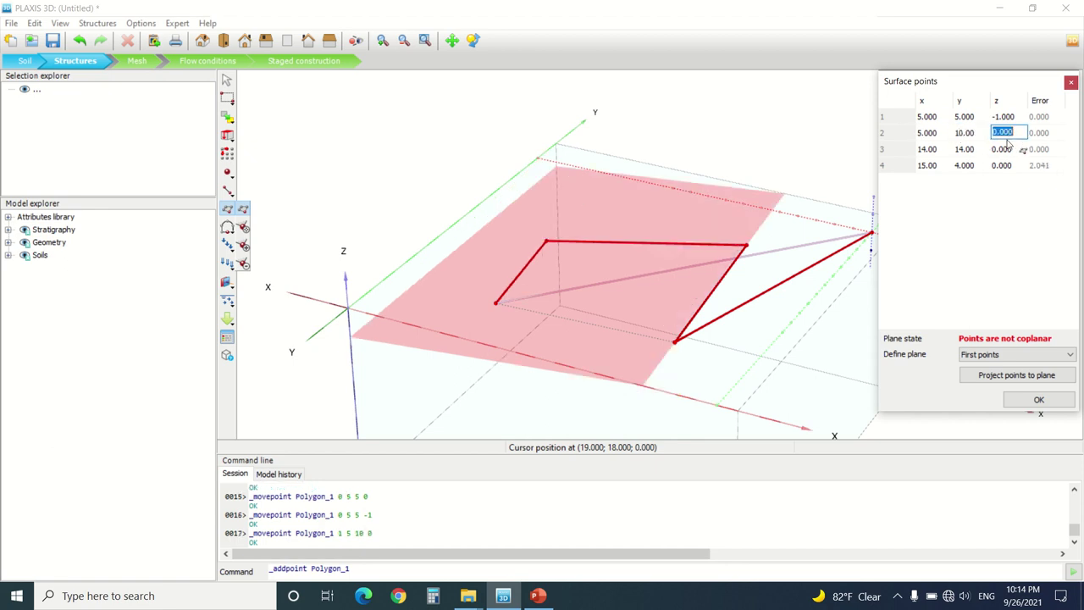
text(-1)
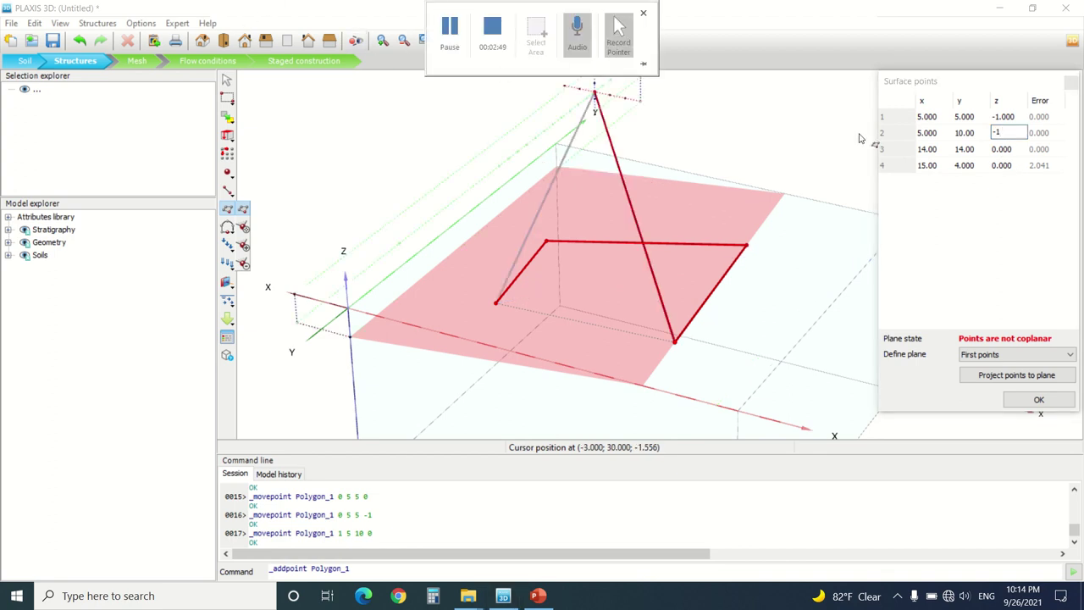
Step: Set points 3 and 4 to (10, 10, -1) and (10, 5, -1) and finish Polygon_1
double_click(928, 149)
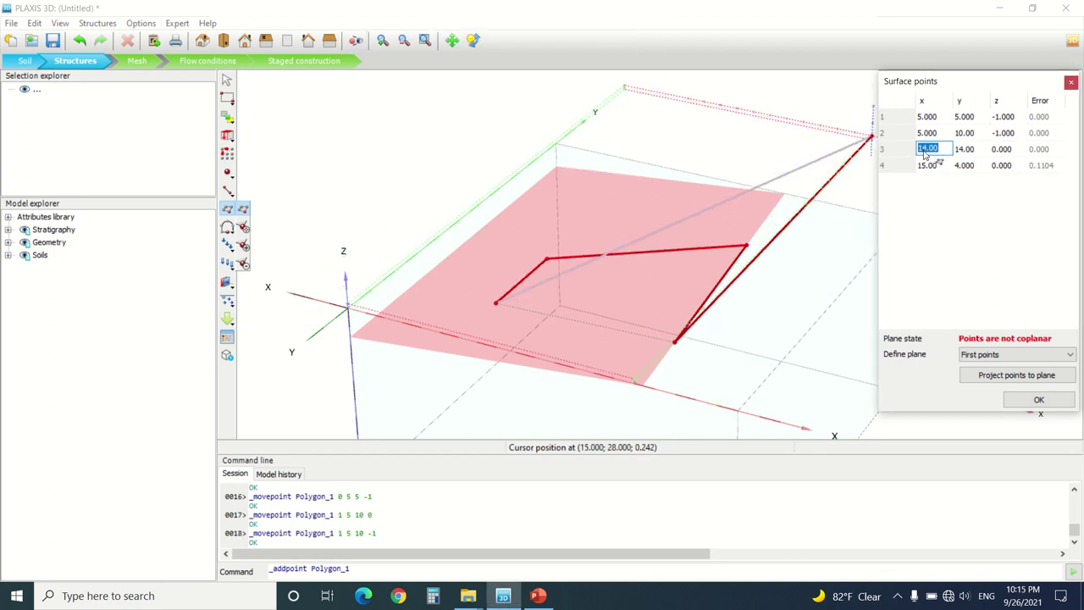
text(10)
double_click(961, 150)
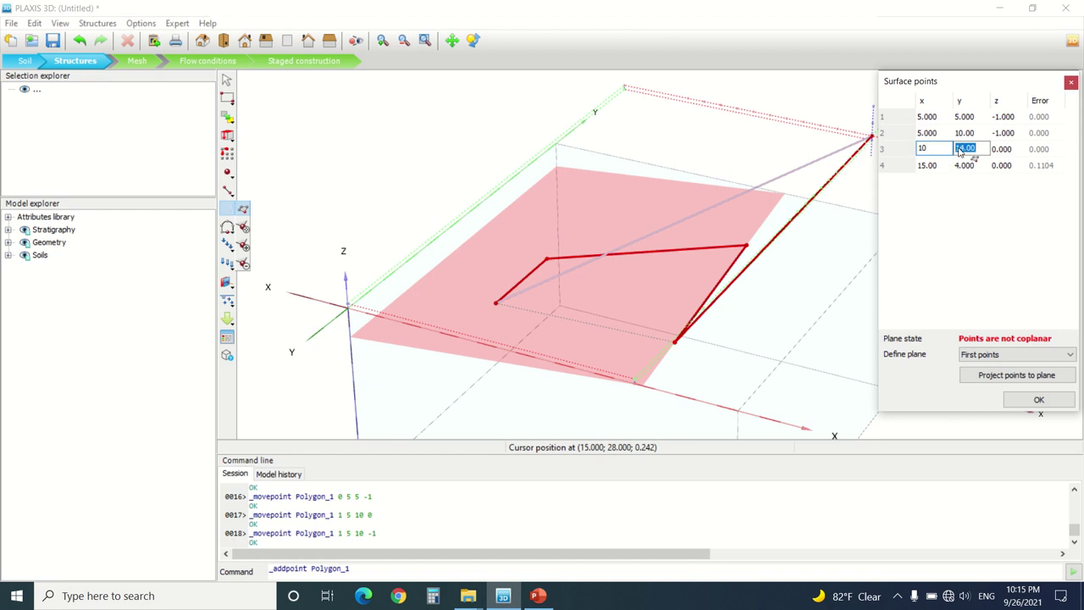
text(10)
key(Tab)
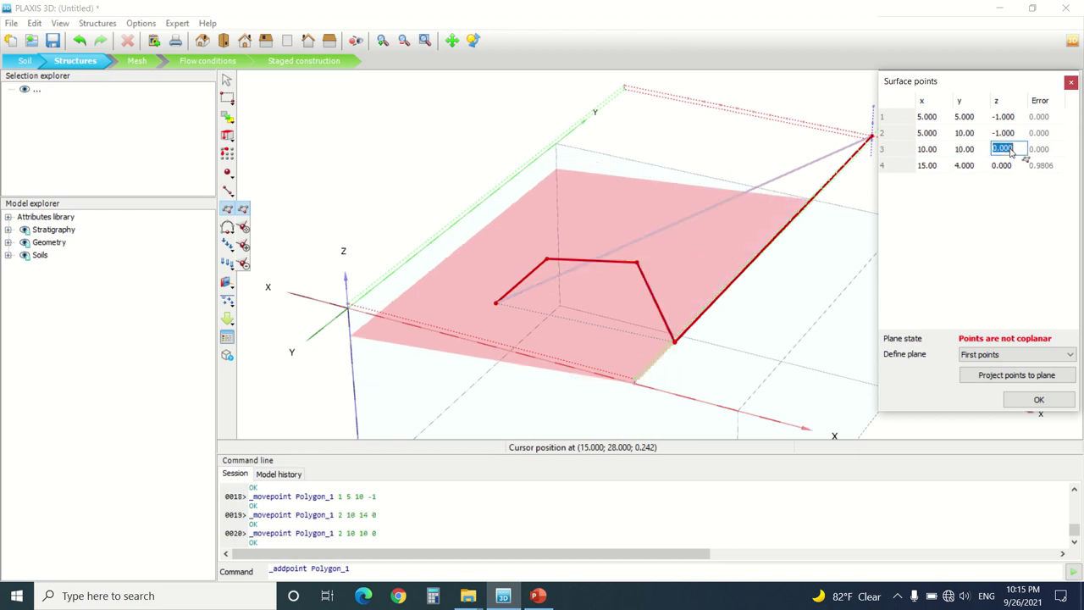
text(-1)
double_click(928, 166)
text(5)
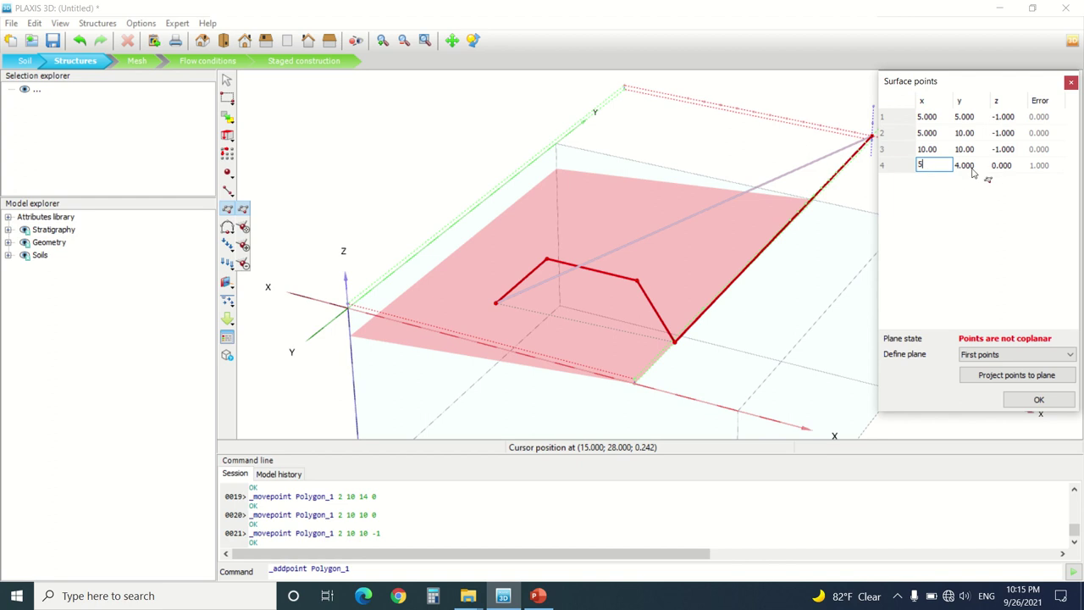
double_click(966, 166)
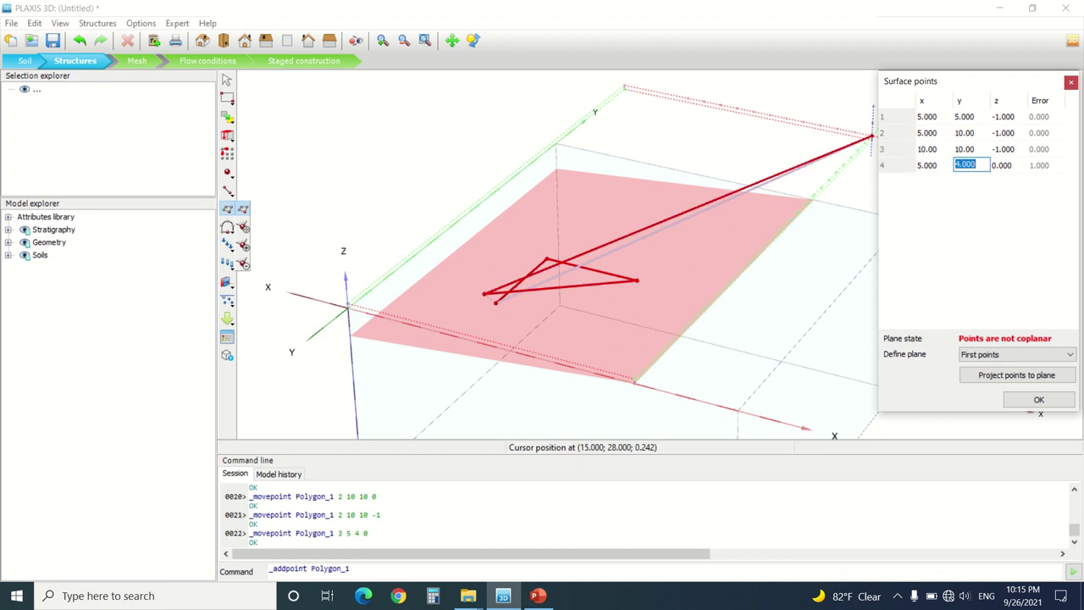
text(1)
double_click(928, 166)
text(10)
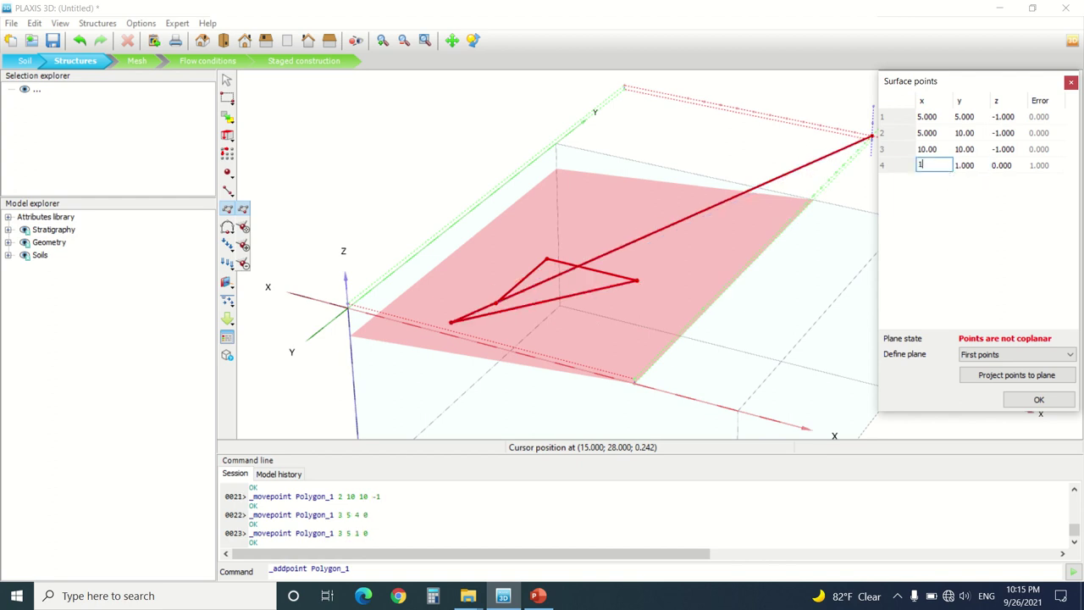
double_click(974, 167)
text(5)
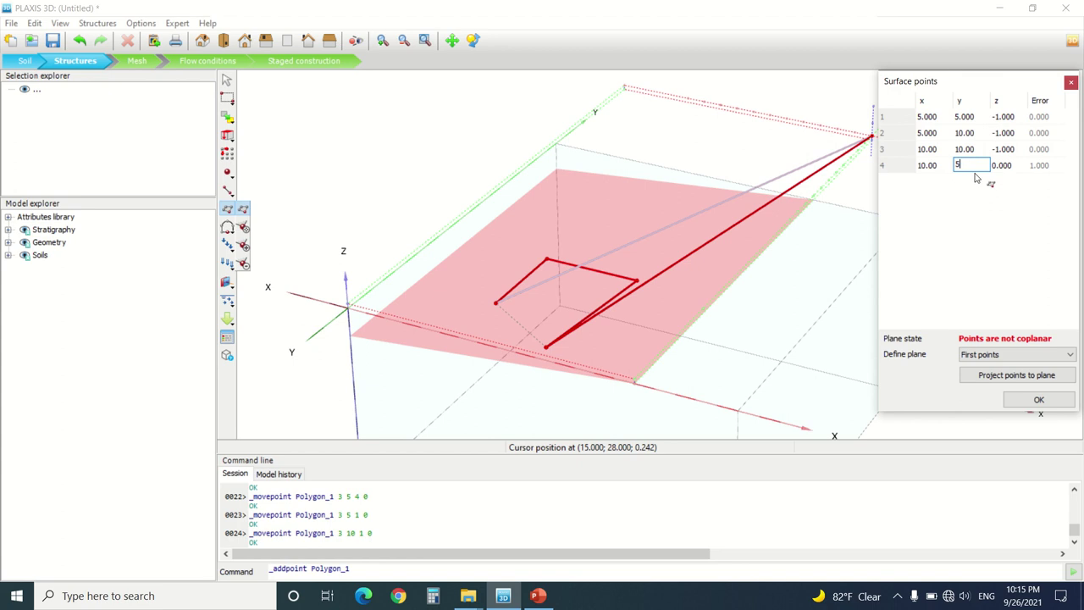
double_click(1012, 167)
text(-1)
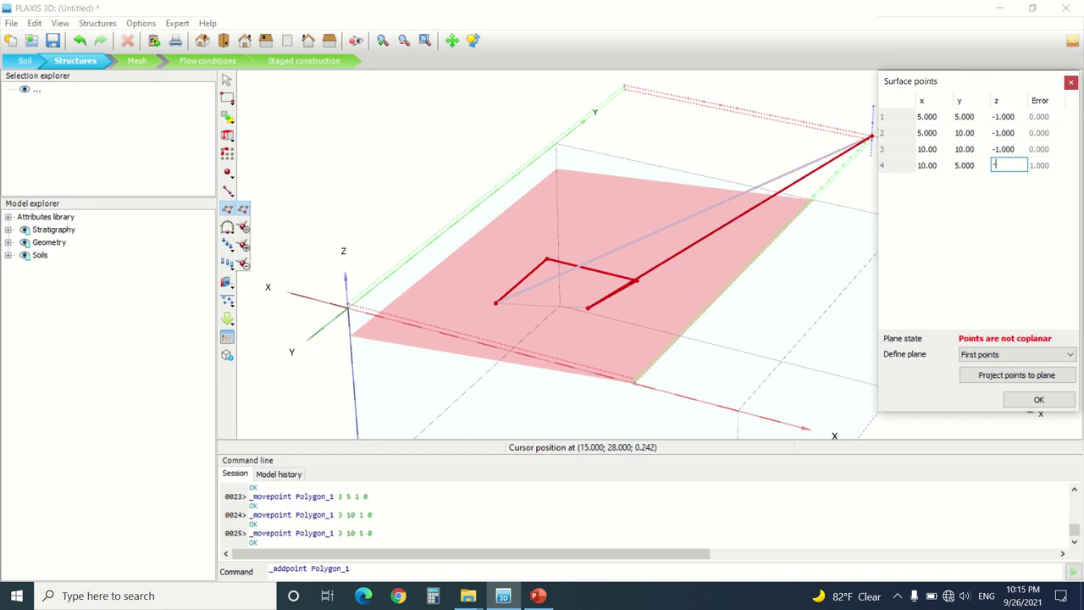
double_click(1004, 149)
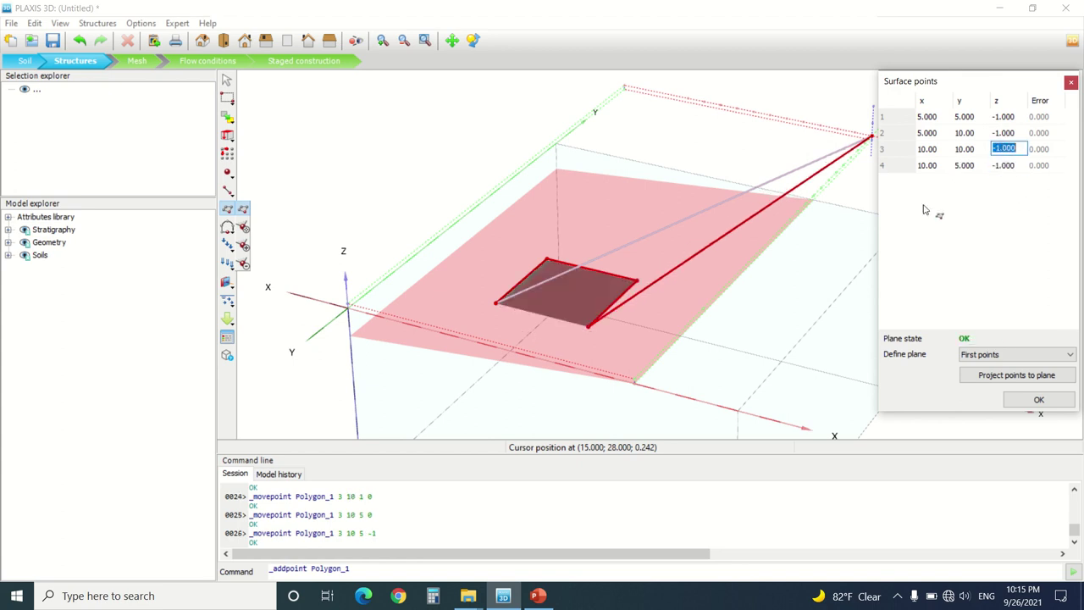
click(1037, 400)
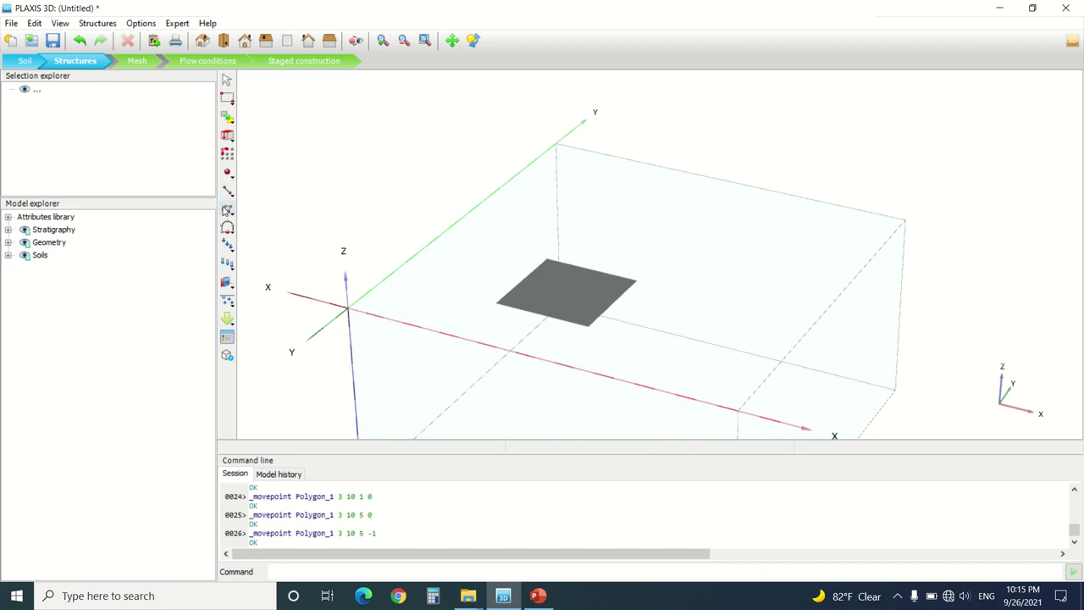
Step: Draw a new four-corner surface, Polygon_2, in the view
click(227, 209)
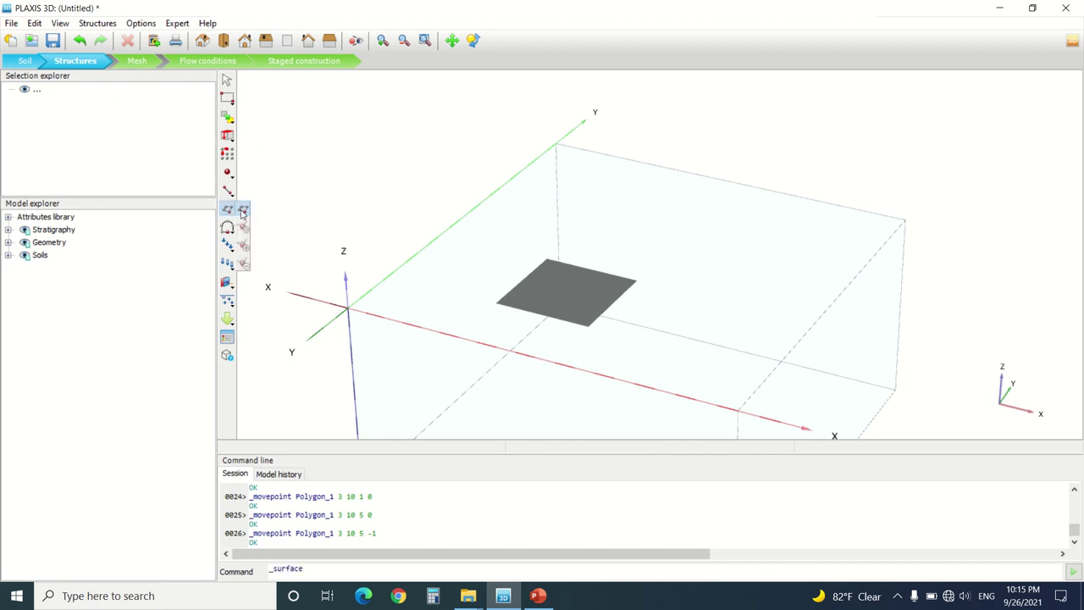
click(553, 289)
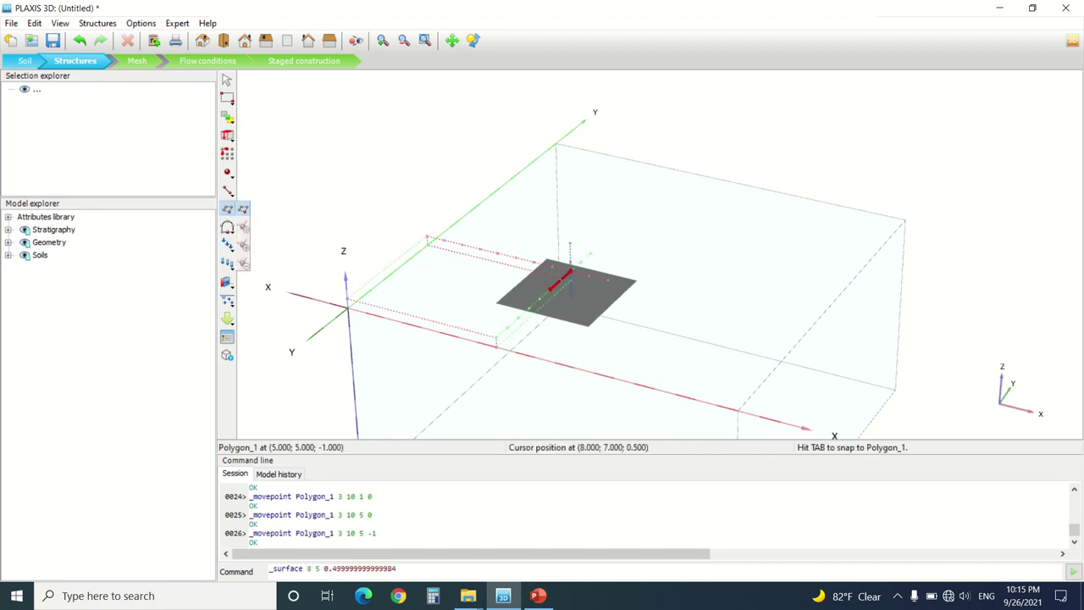
click(565, 282)
double_click(579, 290)
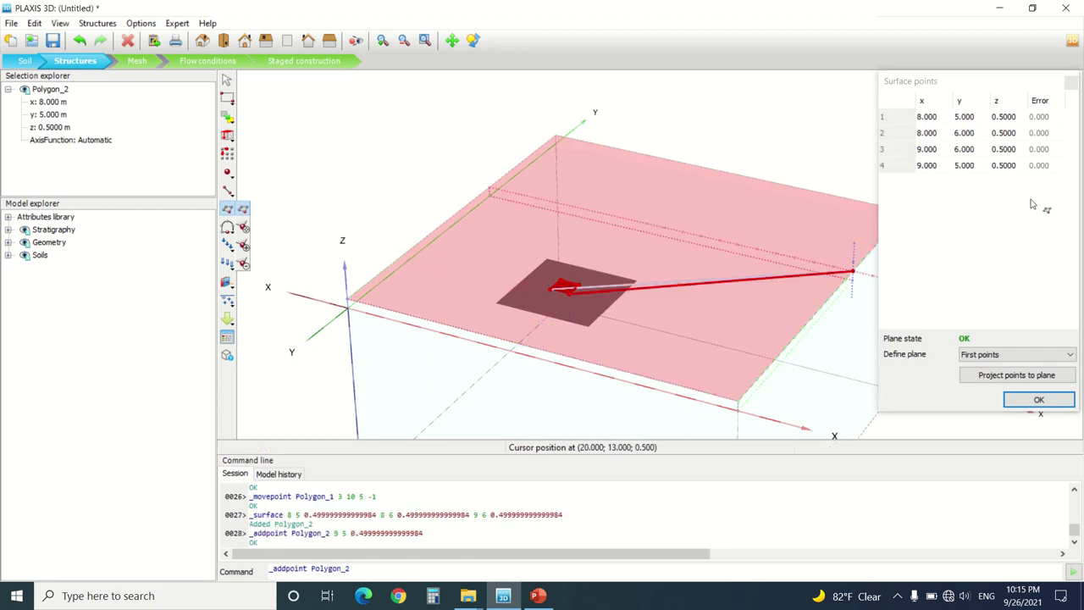
Step: Set the z coordinate of all four Polygon_2 corners to 0
click(925, 117)
click(928, 117)
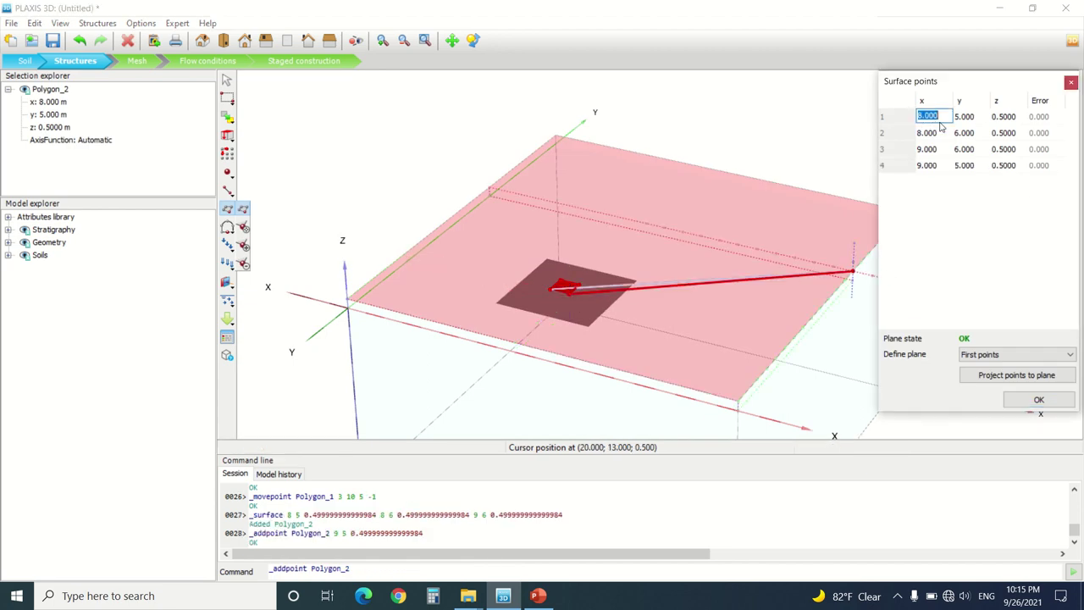
double_click(1008, 125)
text(0)
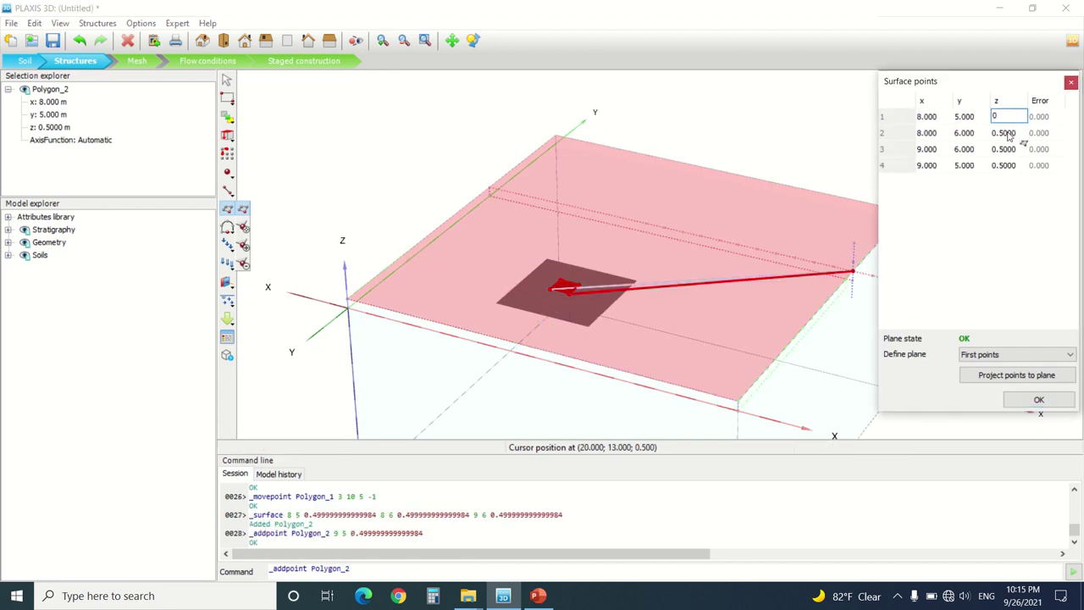
double_click(1005, 133)
text(0)
double_click(1005, 149)
text(0)
double_click(1005, 165)
text(0)
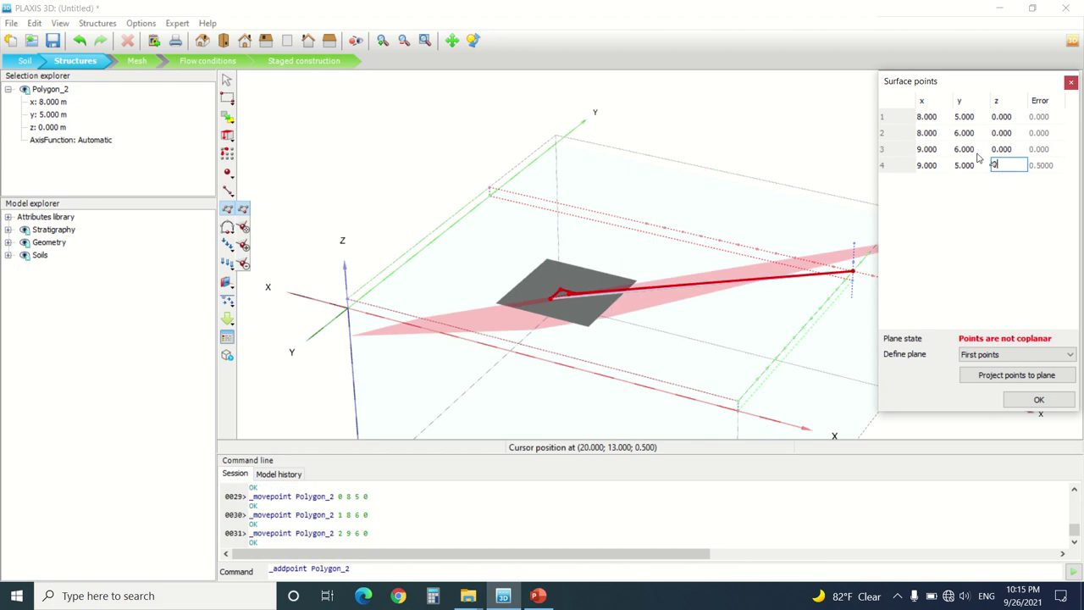
Step: Set Polygon_2's first two corners to (7, 7) and (7, 8)
double_click(938, 117)
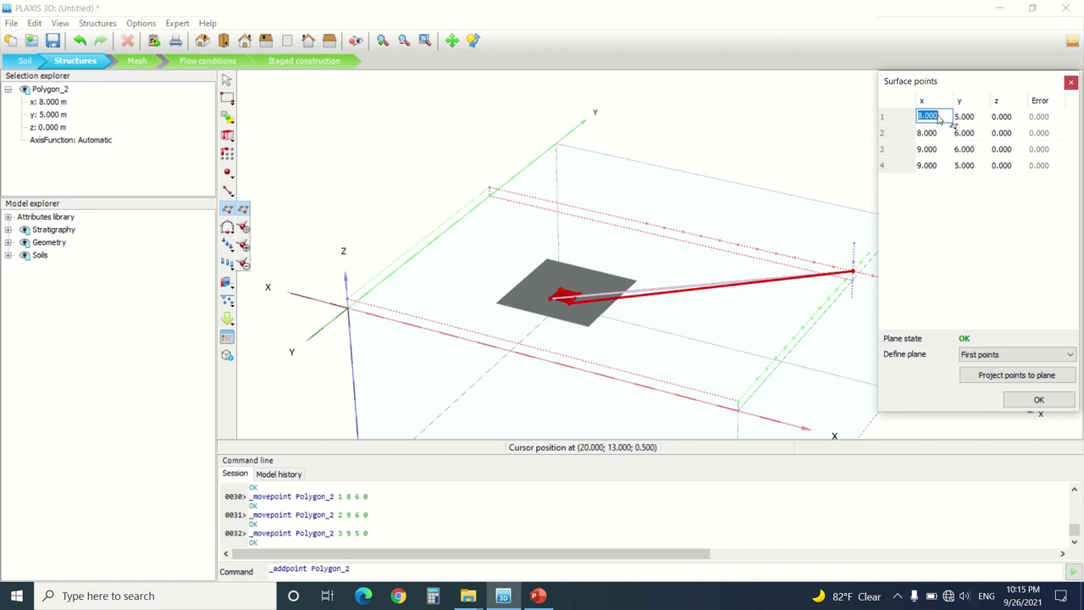
text(7)
click(966, 119)
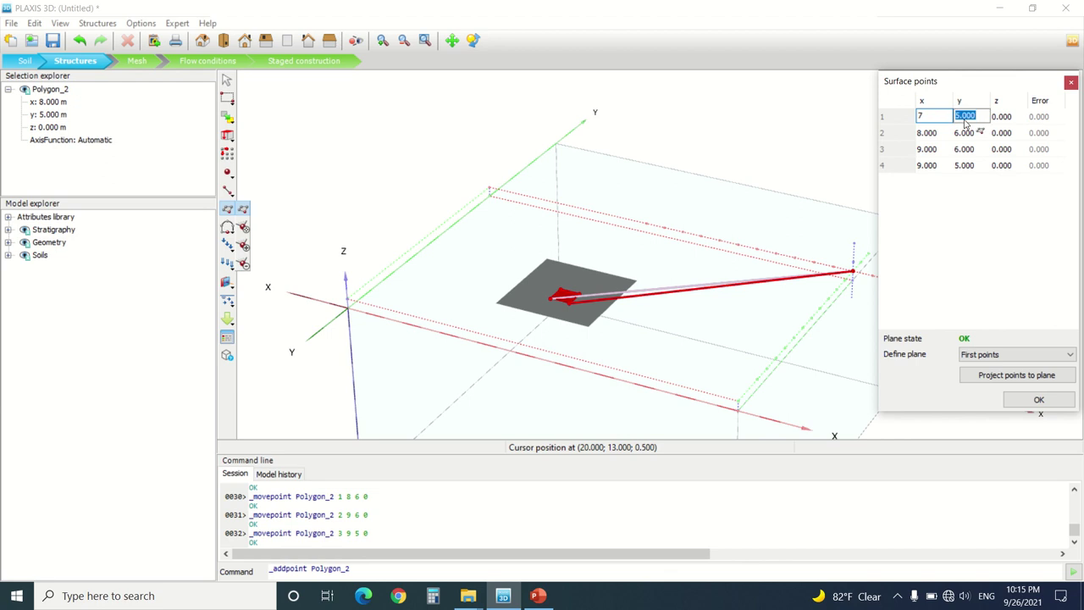
text(7)
click(928, 133)
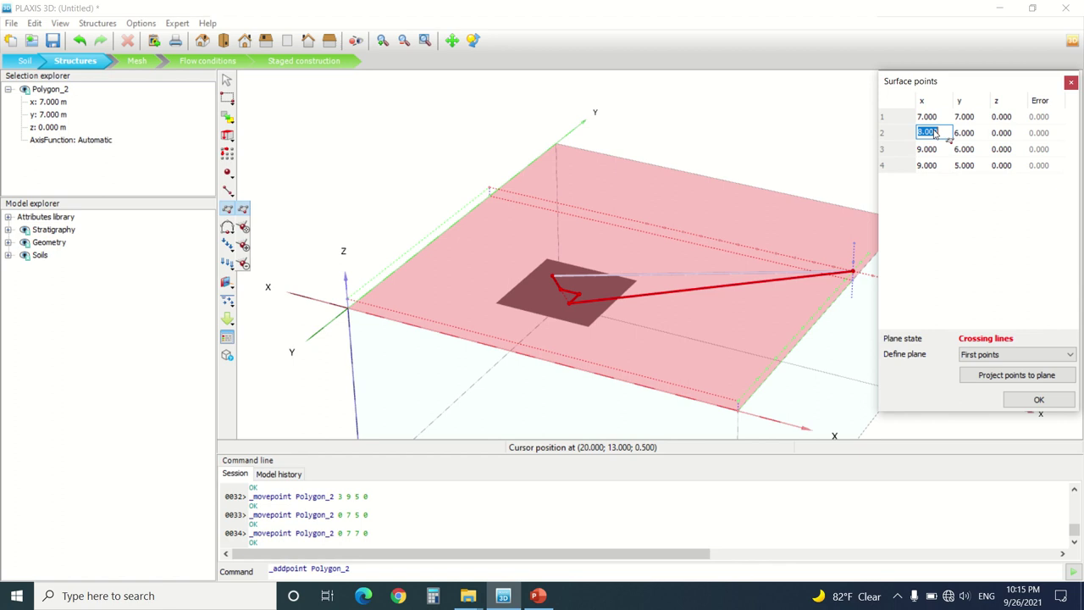
text(7)
click(967, 134)
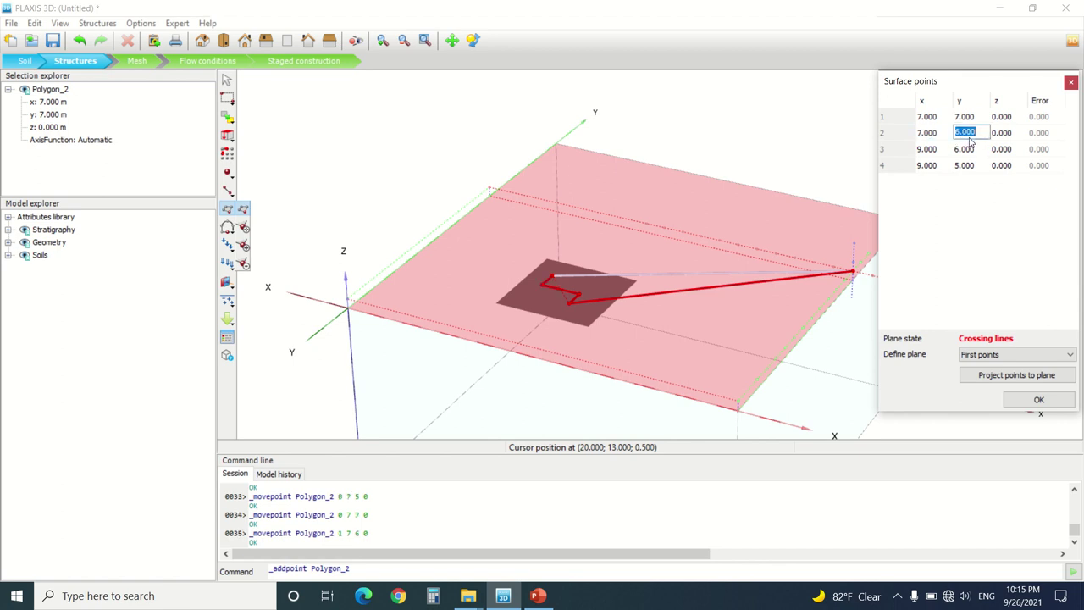
text(8)
Step: Set the remaining corners to (8, 8) and (8, 7) and accept Polygon_2
click(937, 150)
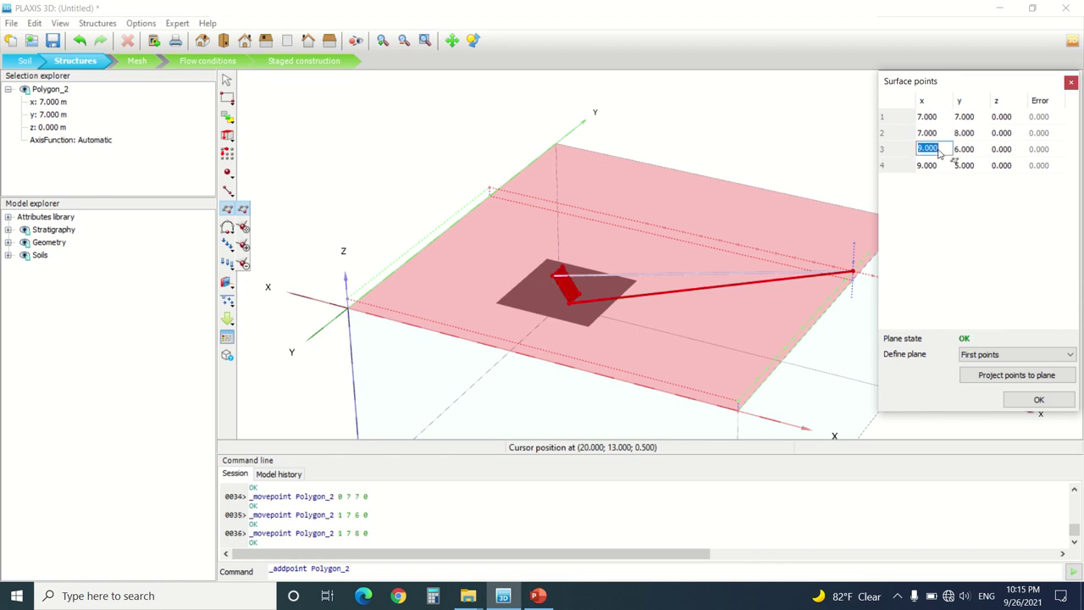
text(8)
click(964, 151)
text(8)
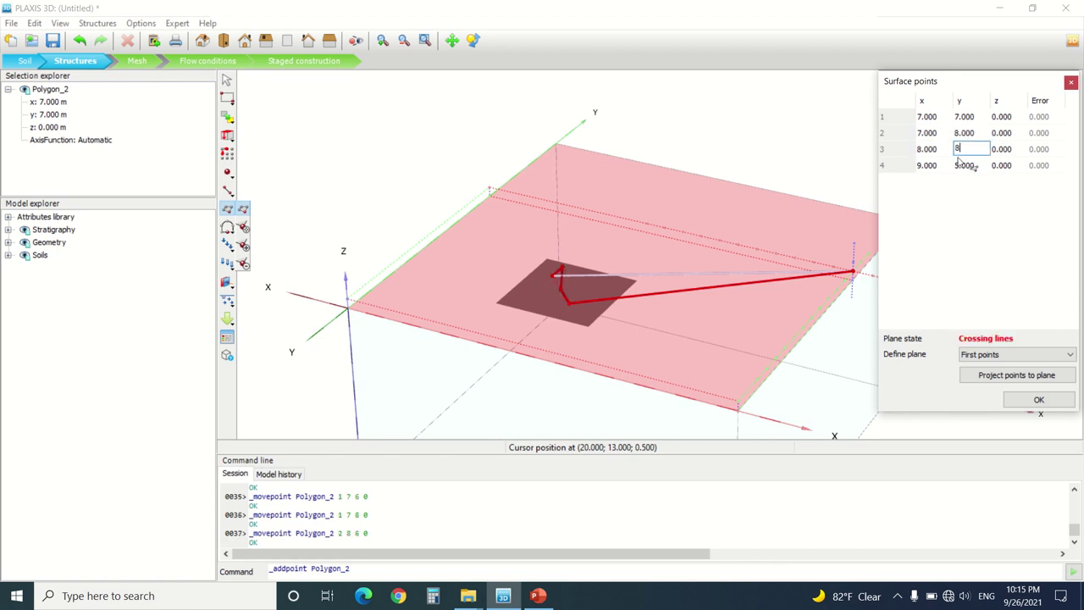
click(931, 166)
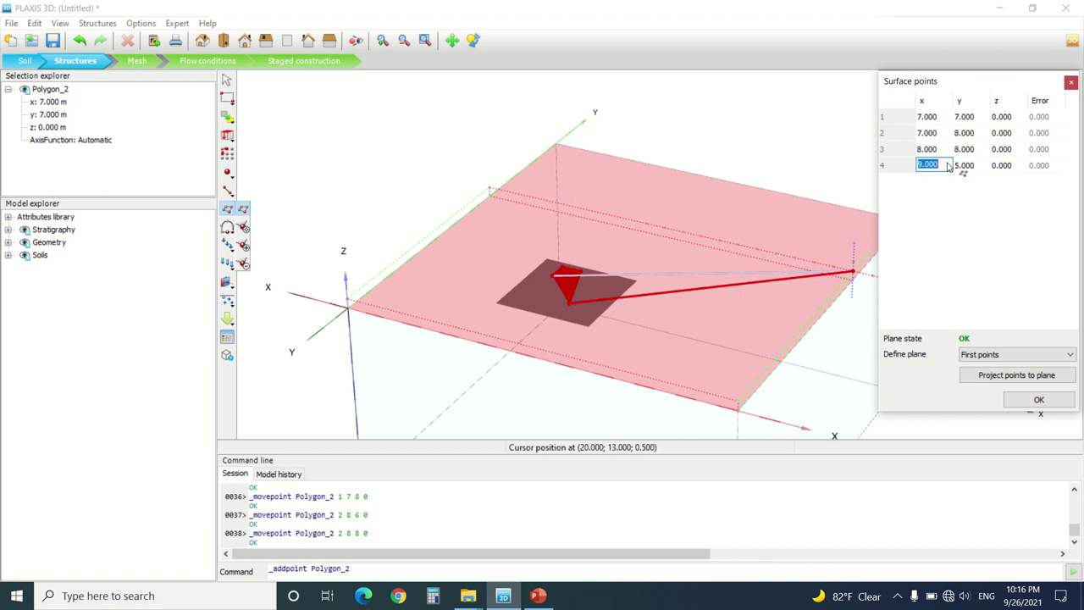
text(8)
click(970, 165)
text(7)
click(966, 150)
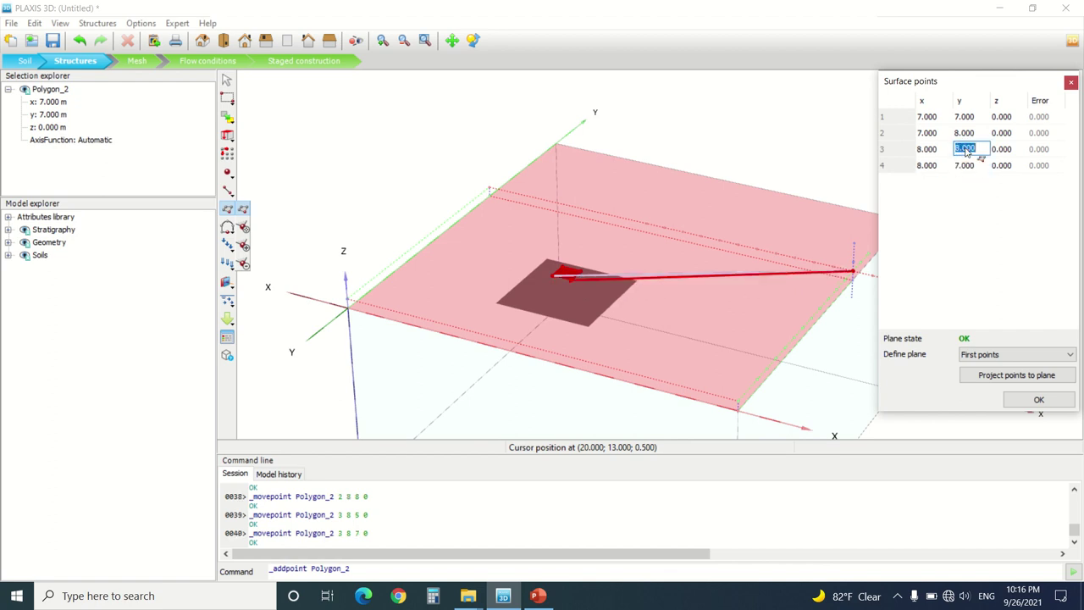
click(933, 121)
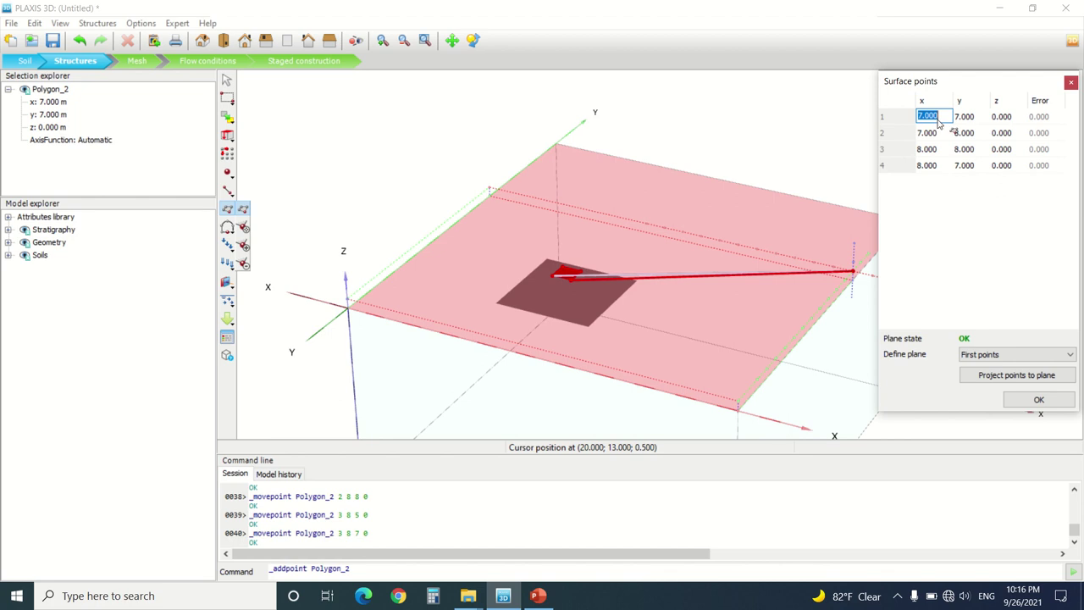
click(1040, 399)
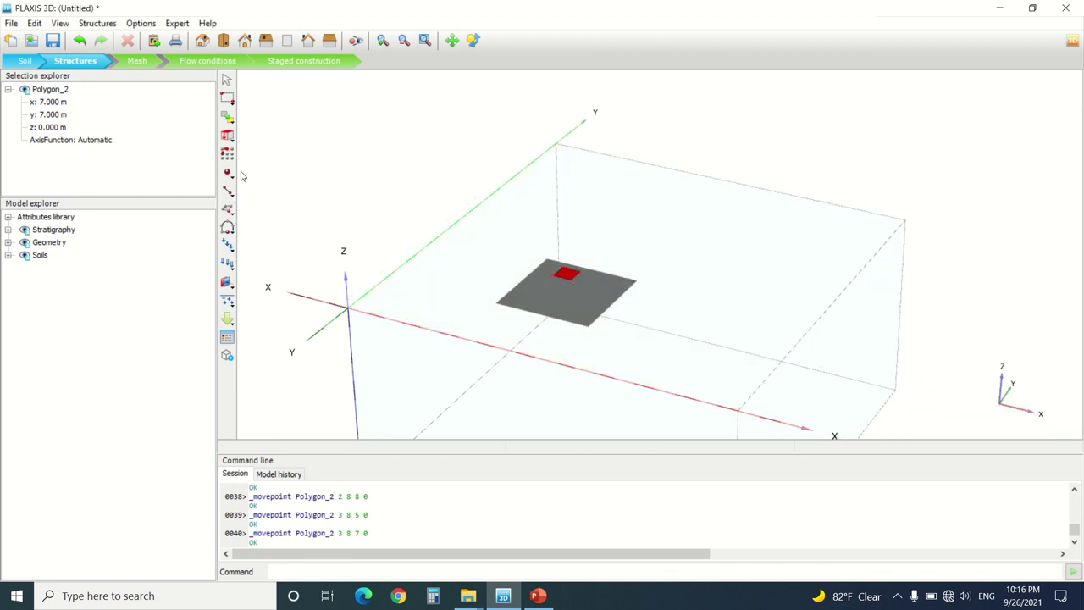
Step: Zoom in and select Polygon_1, then Polygon_2, to inspect the two squares
scroll(542, 254, up, 3)
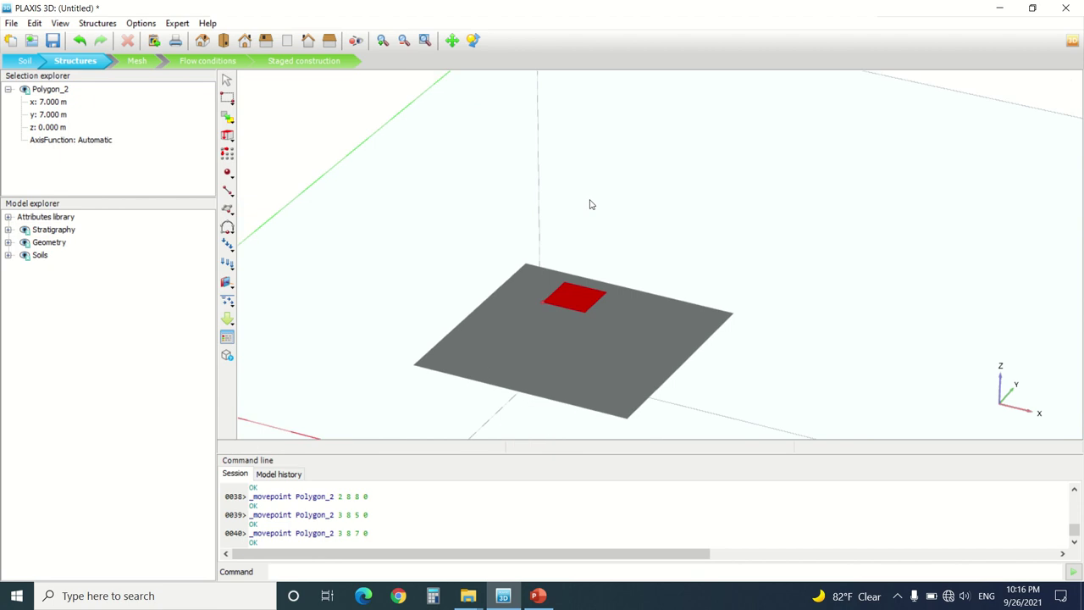
click(622, 314)
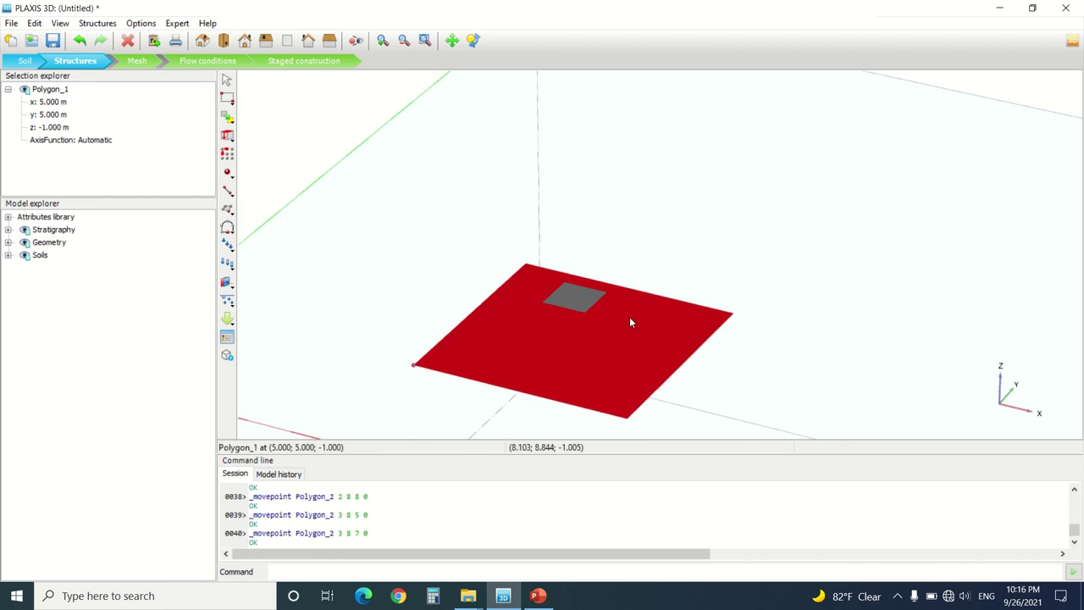
click(580, 300)
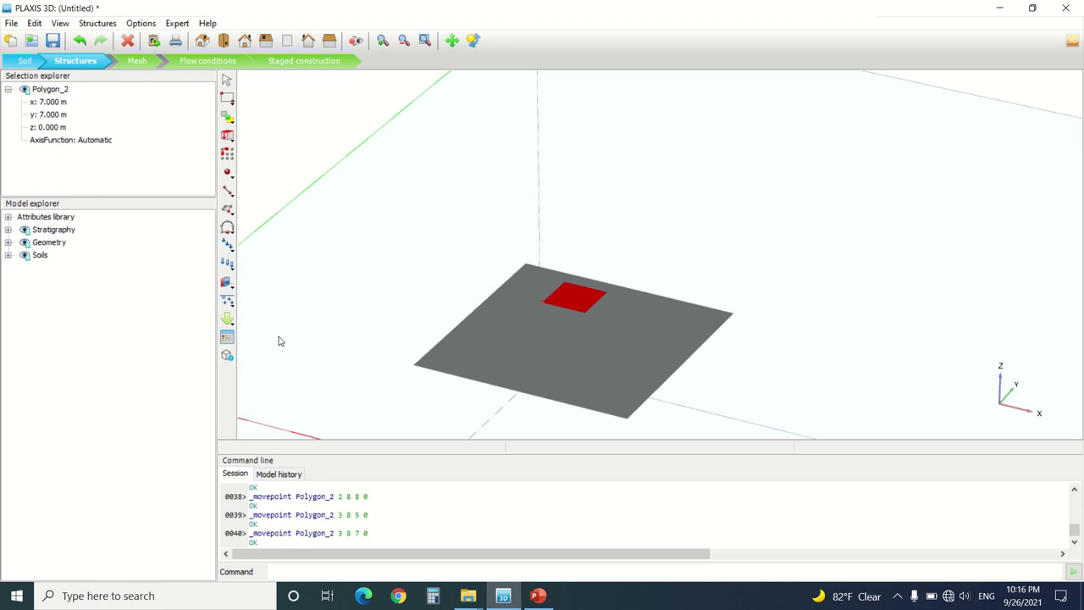
Step: Create a plate material set 'Plate' with d 0.3 m, γ 12, E1 212 and ν 0.495
click(227, 337)
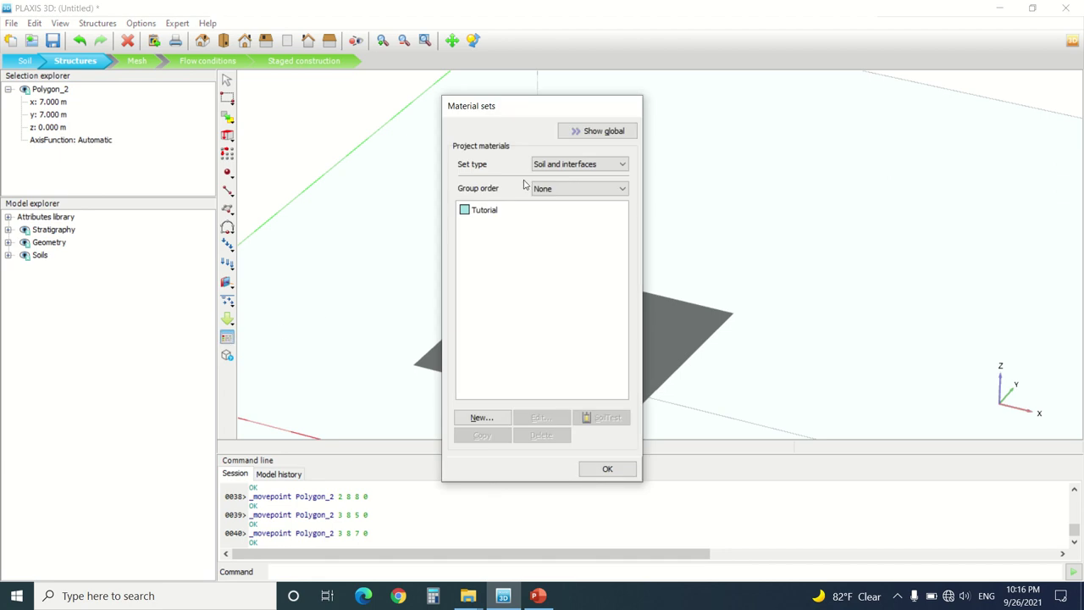
click(552, 166)
click(567, 183)
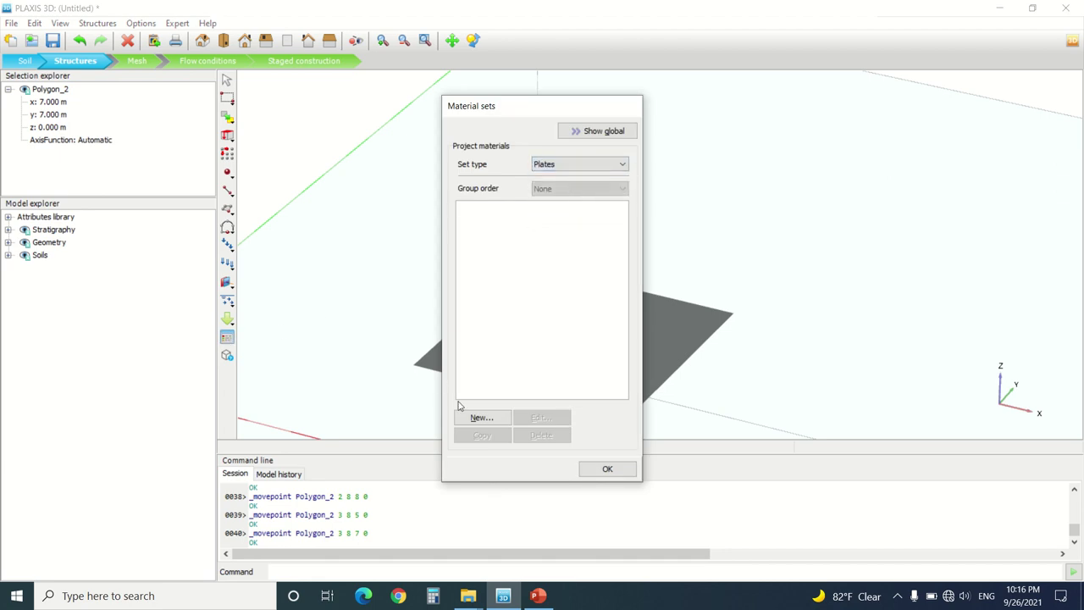
click(479, 423)
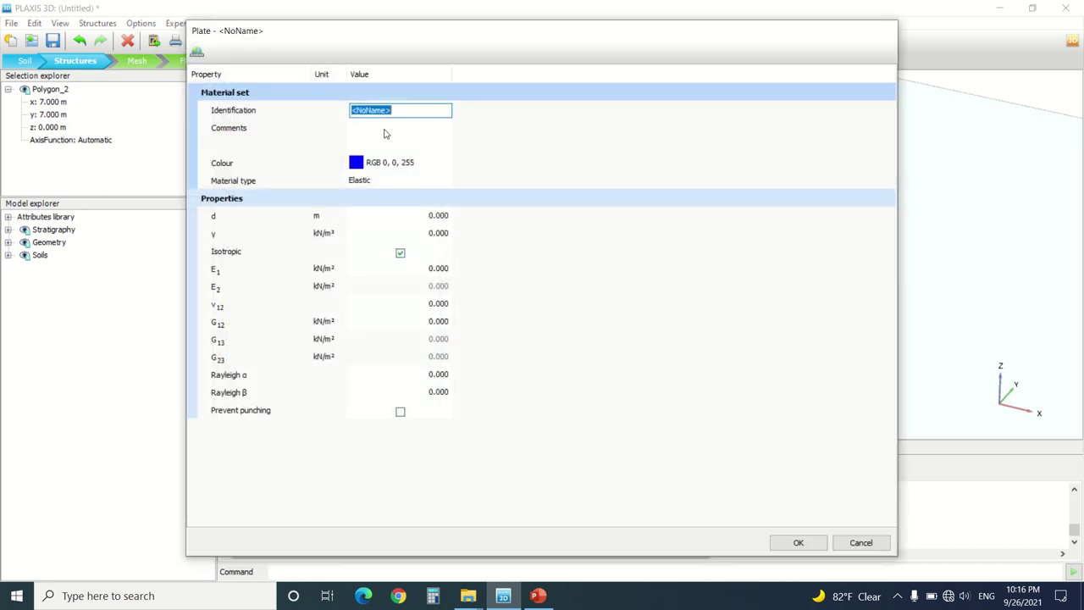
text(Plate)
click(429, 215)
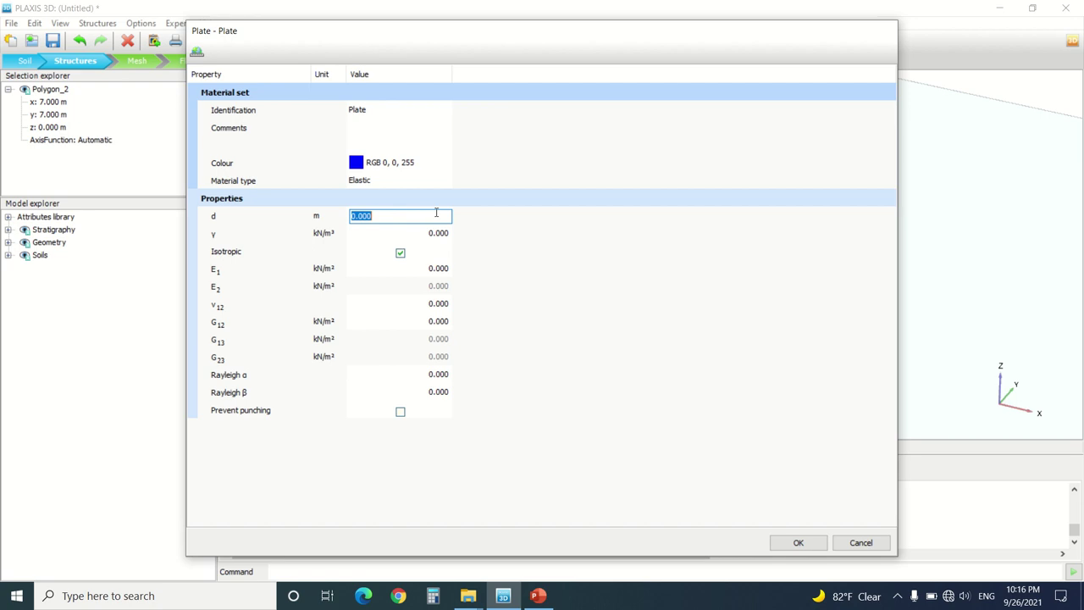
text(0.3)
click(434, 239)
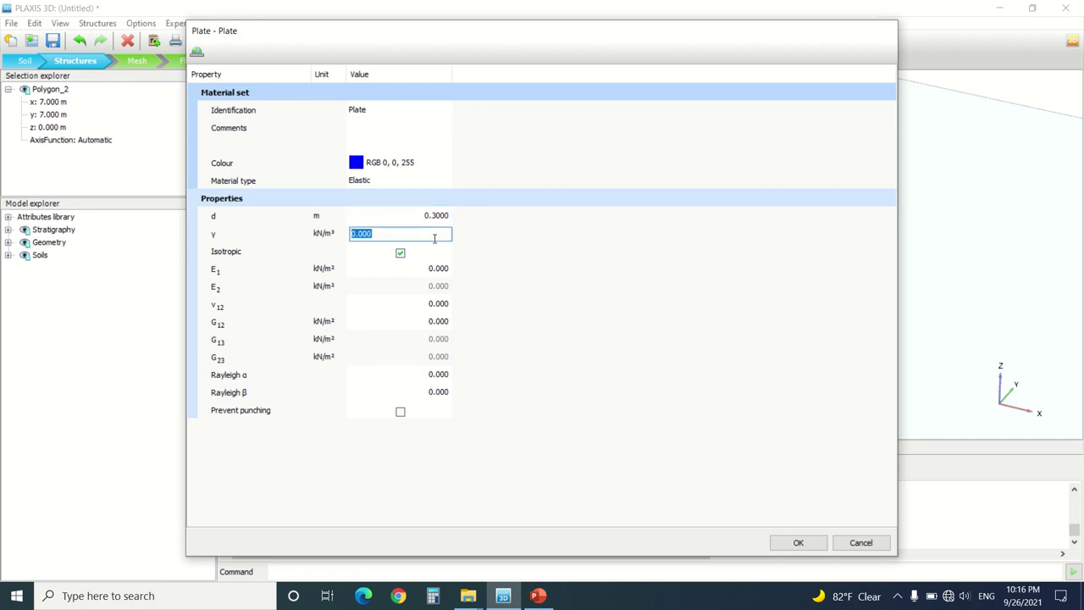
text(12)
click(444, 268)
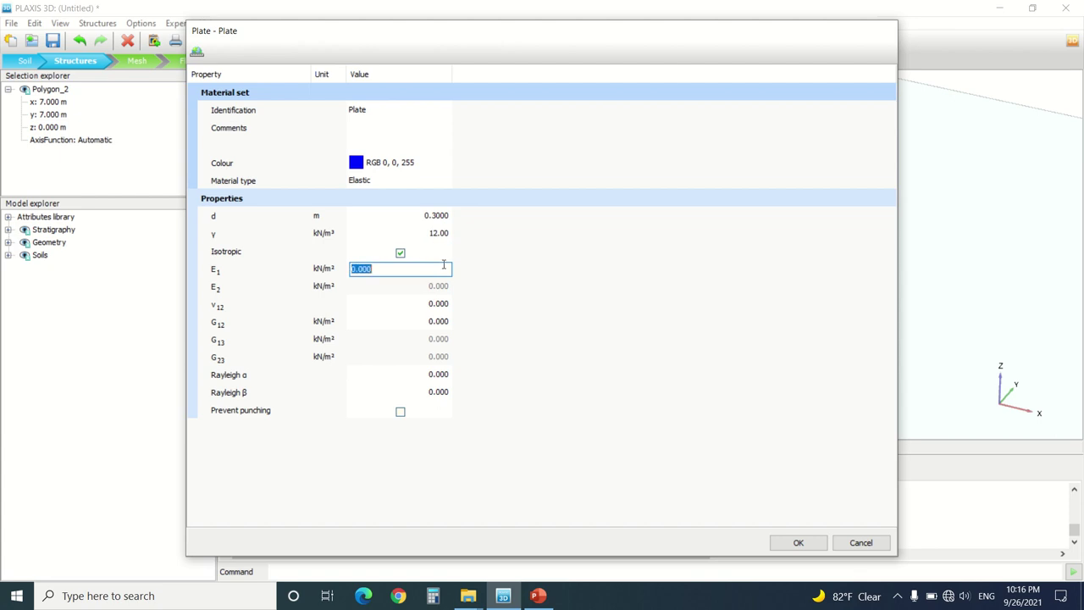
text(212)
key(Tab)
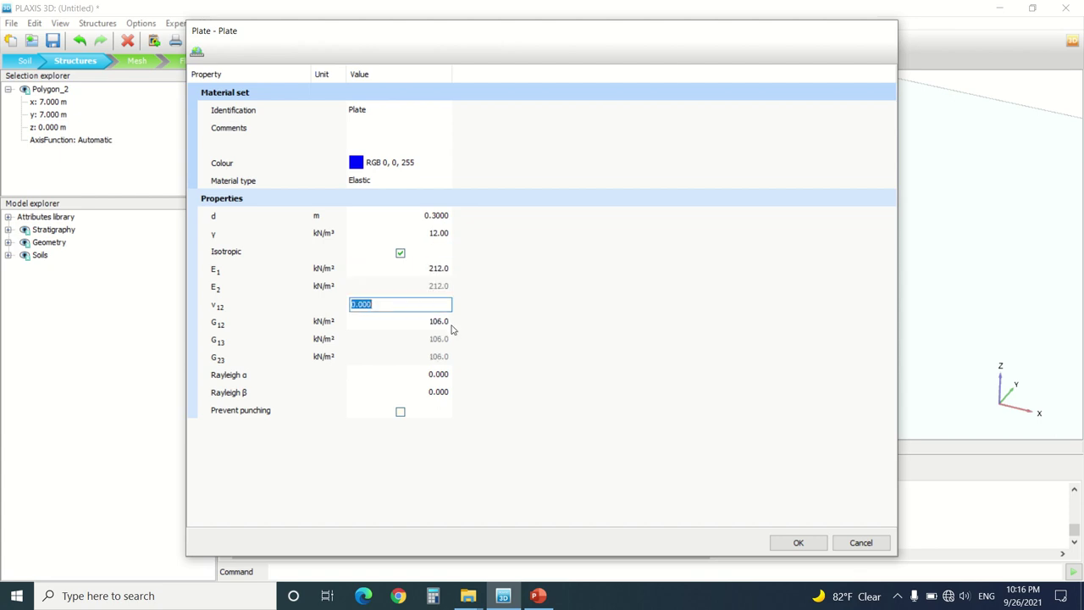
text(0.495)
key(Tab)
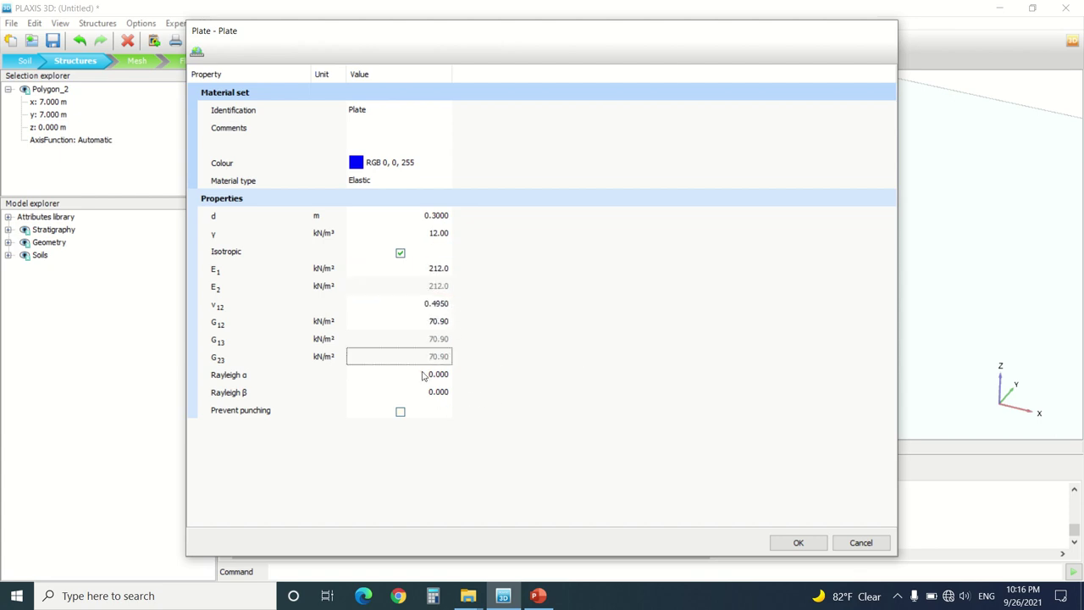
click(797, 542)
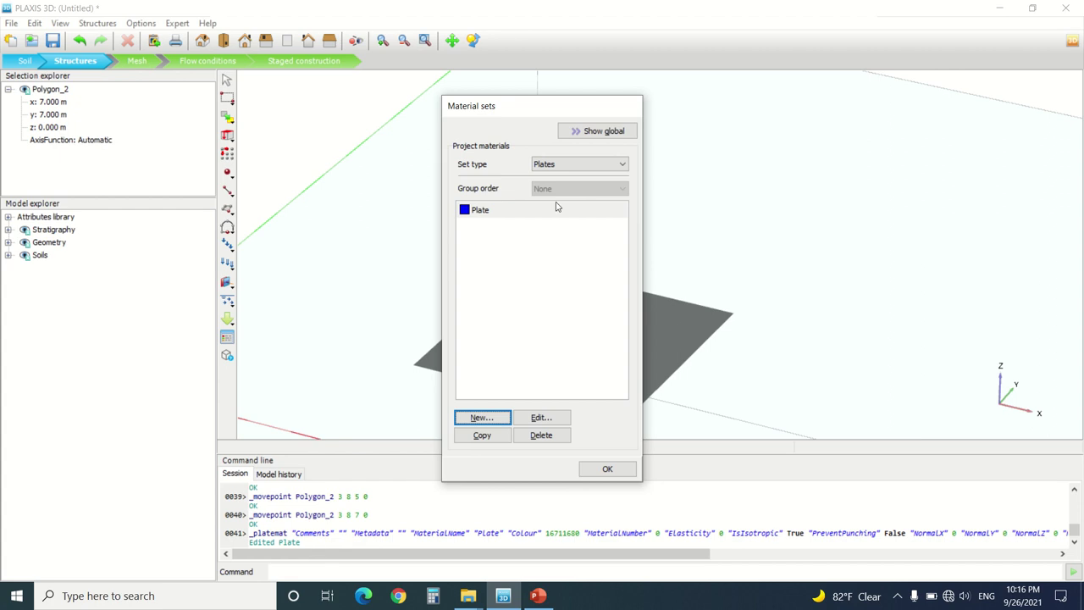
Step: Add a geogrid material set 'geogrid' with axial stiffness EA1 of 2000 kN/m
click(563, 167)
click(577, 195)
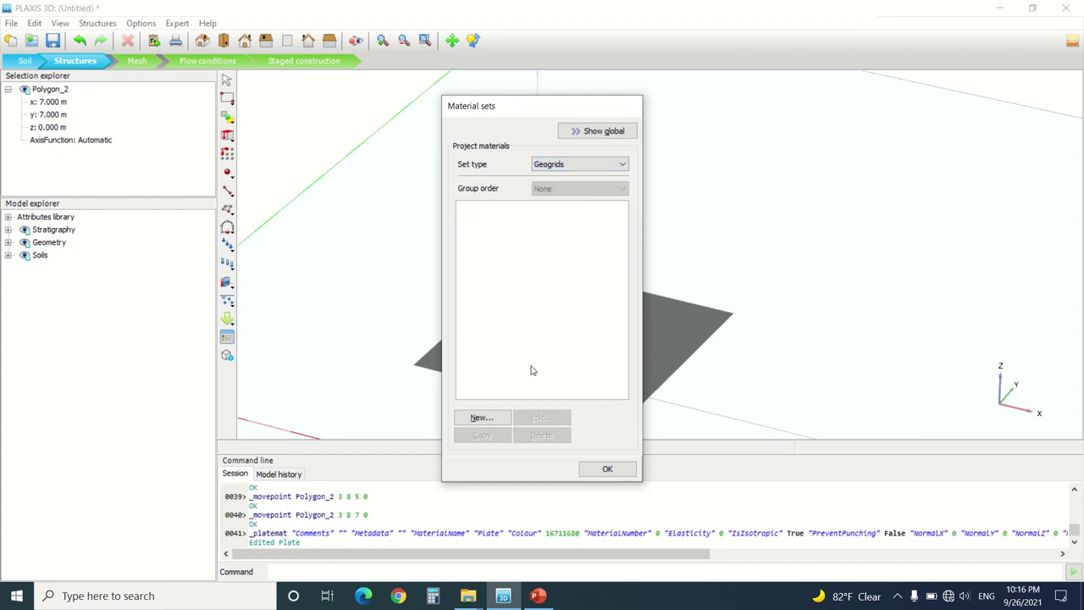
click(481, 418)
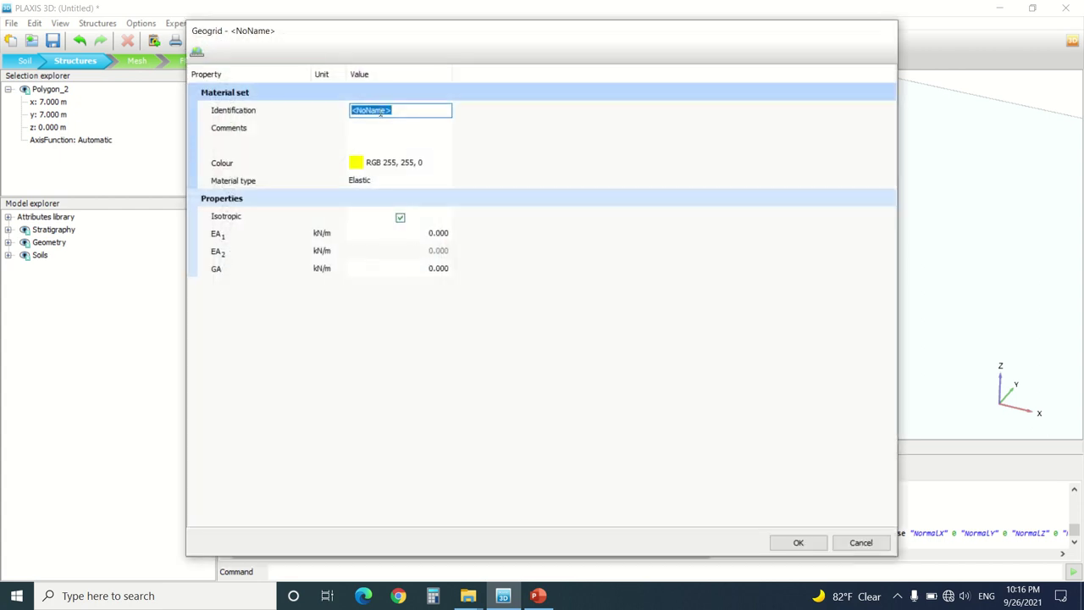
text(geogrid)
click(415, 232)
text(2)
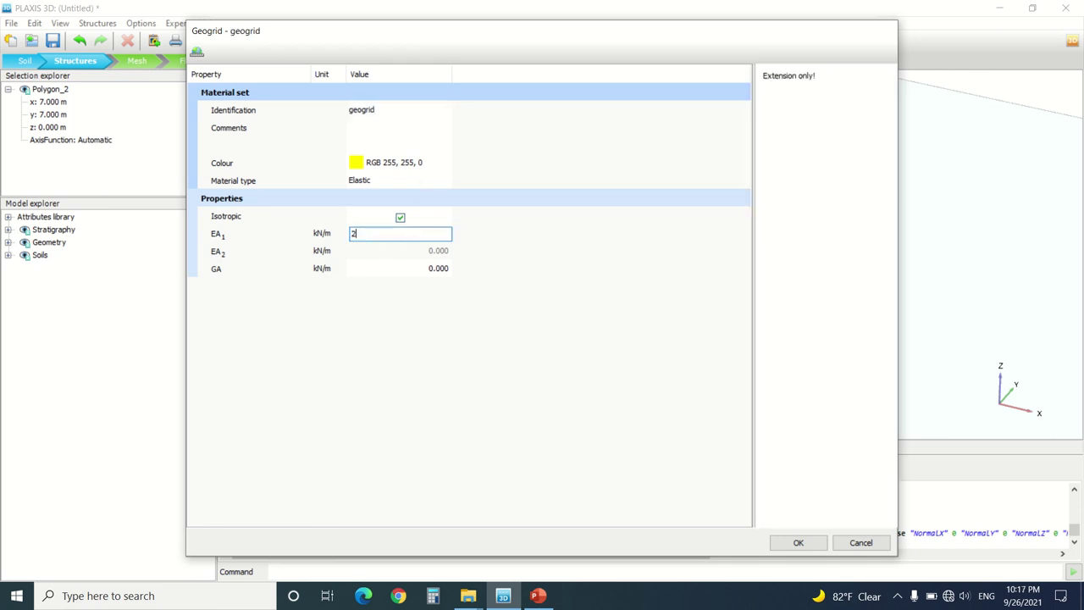
text(000)
key(Return)
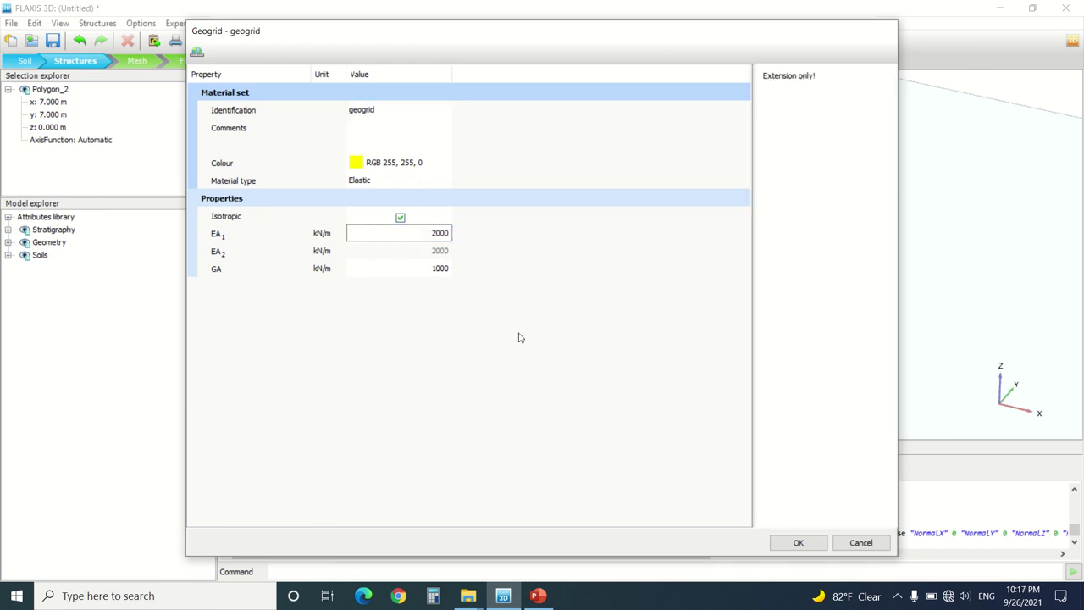
click(798, 542)
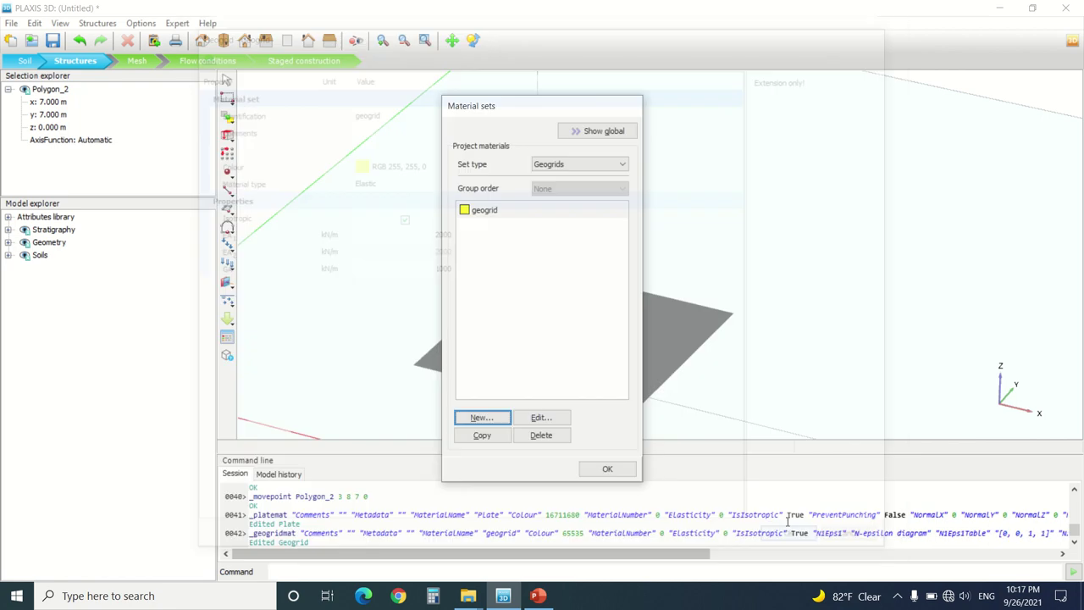
Step: Turn the large square polygon into a geogrid and the small square into a plate
click(607, 469)
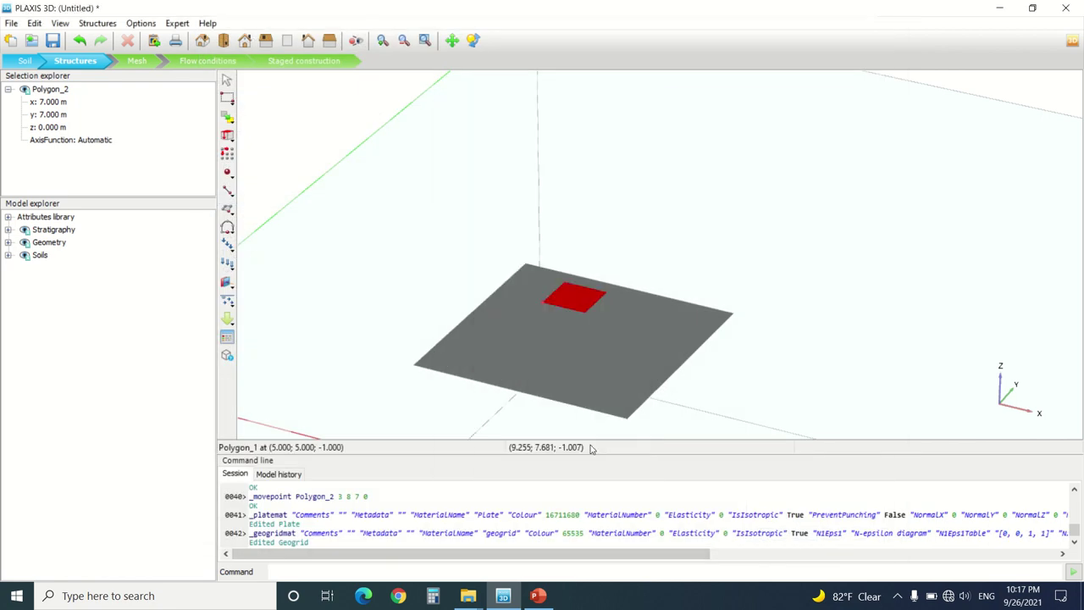
click(551, 344)
right_click(550, 344)
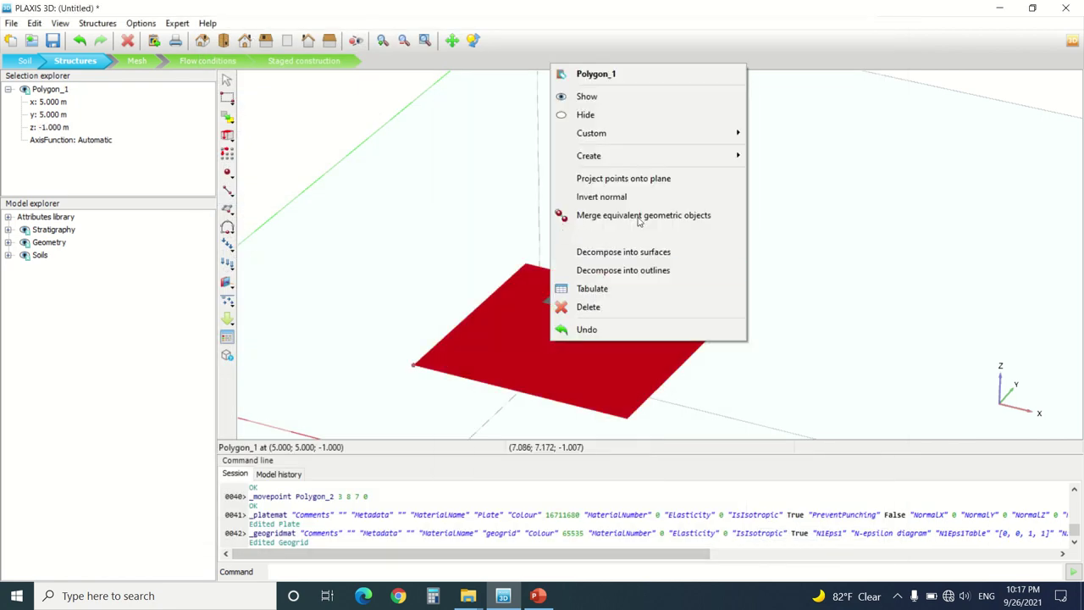
mouse_move(654, 161)
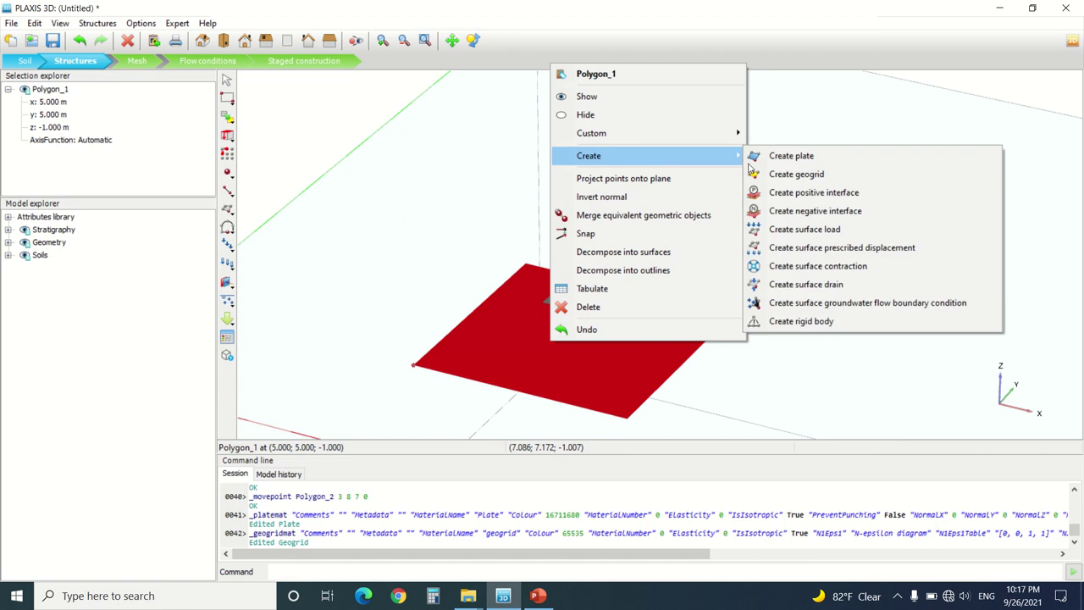
click(796, 173)
click(580, 303)
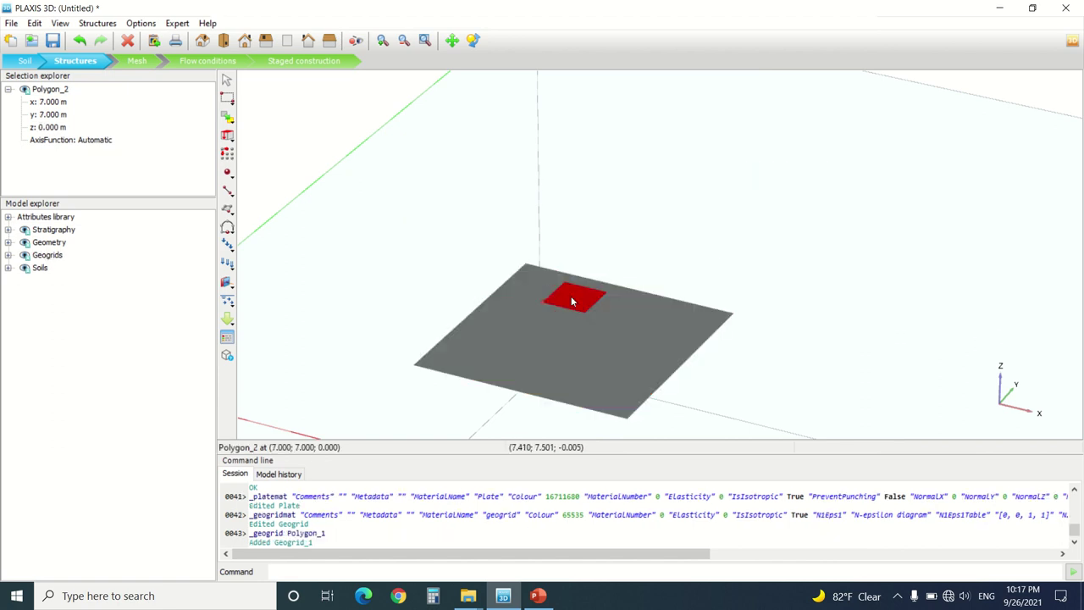
right_click(573, 300)
mouse_move(680, 388)
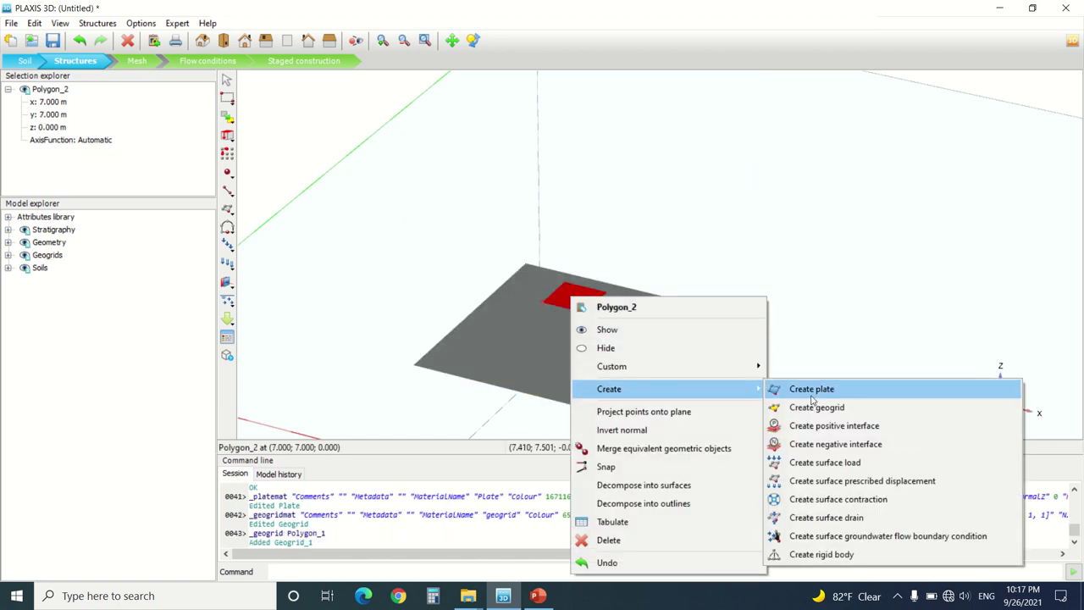
click(770, 382)
Step: Assign the Plate material to Plate_1 and the geogrid material to Geogrid_1
right_click(588, 303)
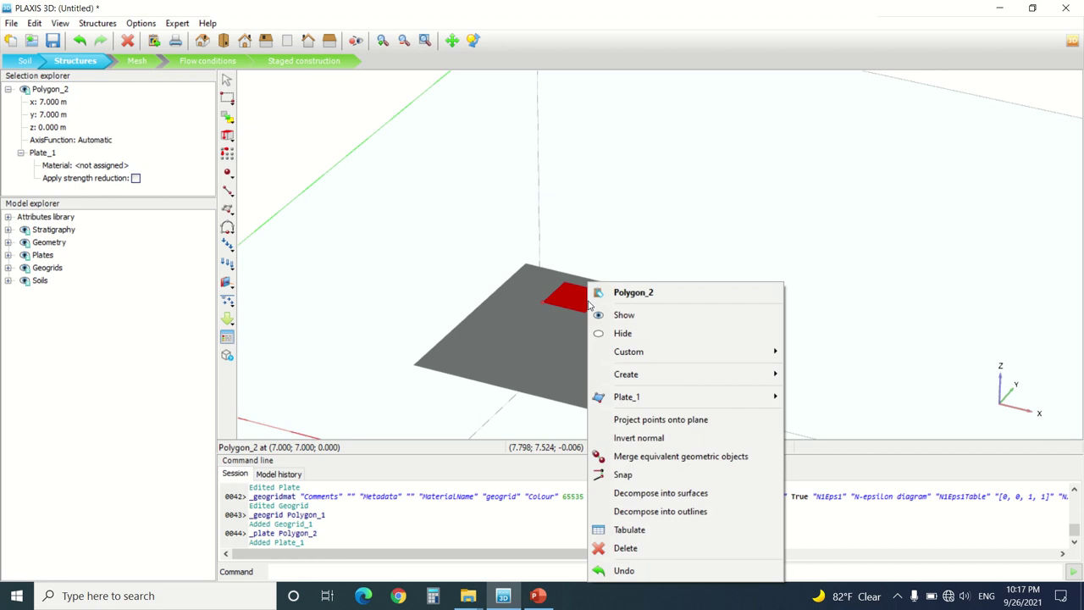
mouse_move(709, 397)
mouse_move(847, 416)
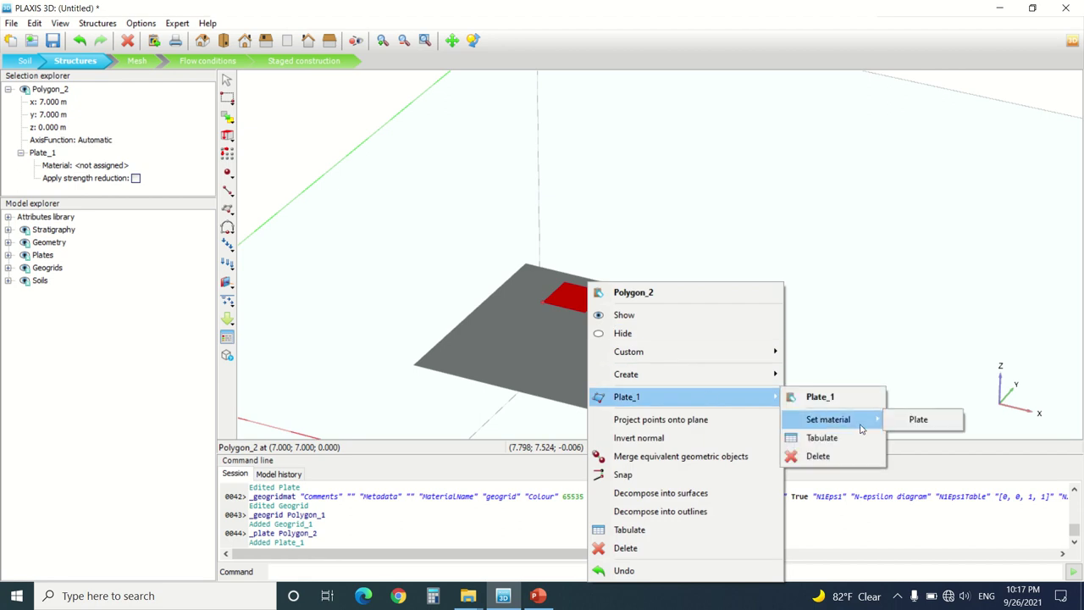
click(892, 428)
click(668, 359)
right_click(668, 359)
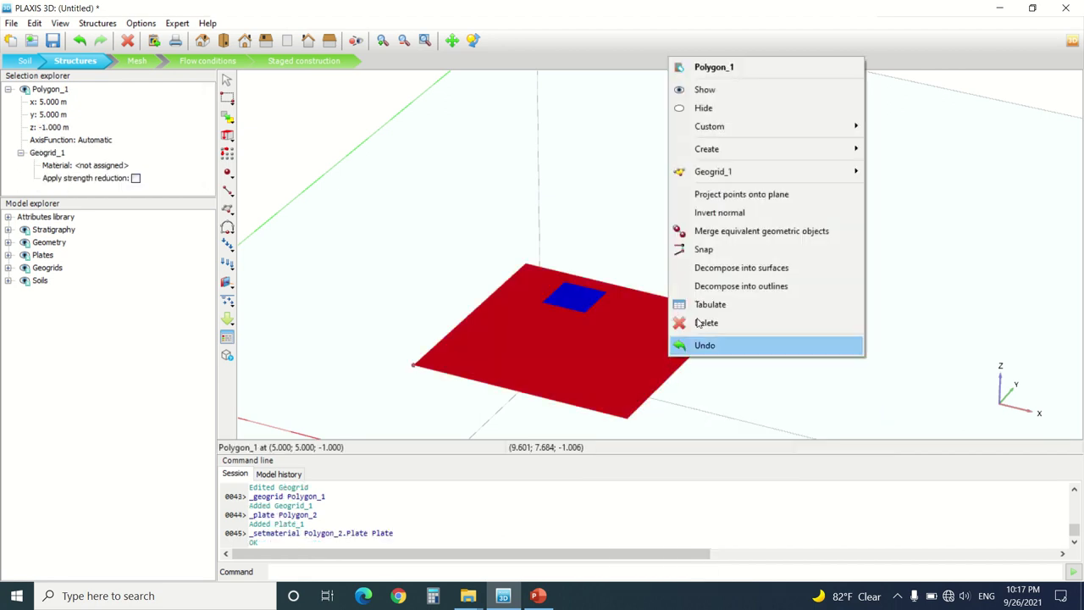
mouse_move(757, 171)
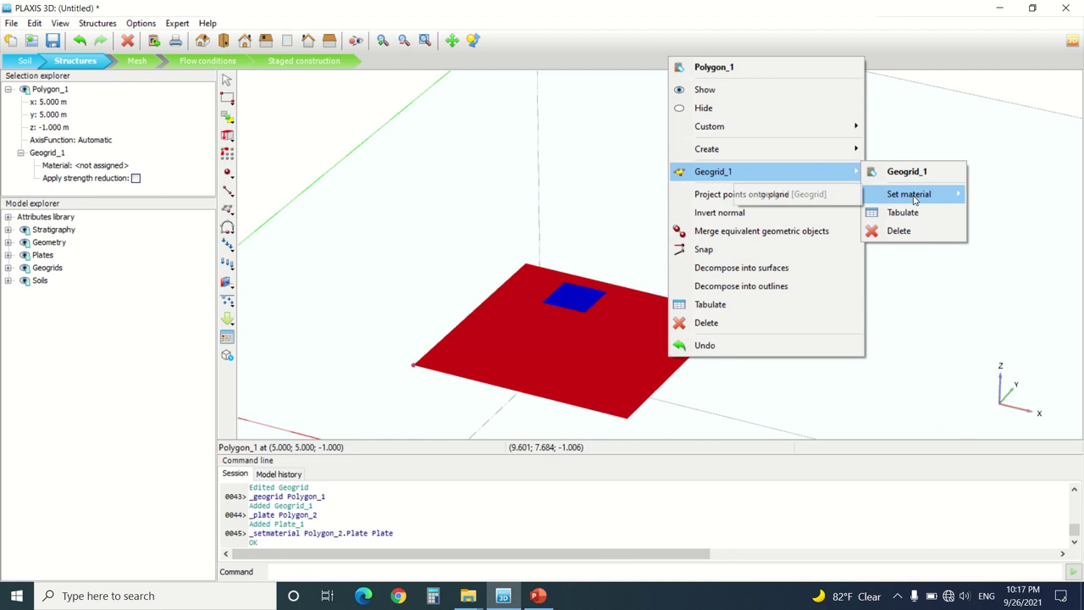
mouse_move(909, 194)
click(1004, 195)
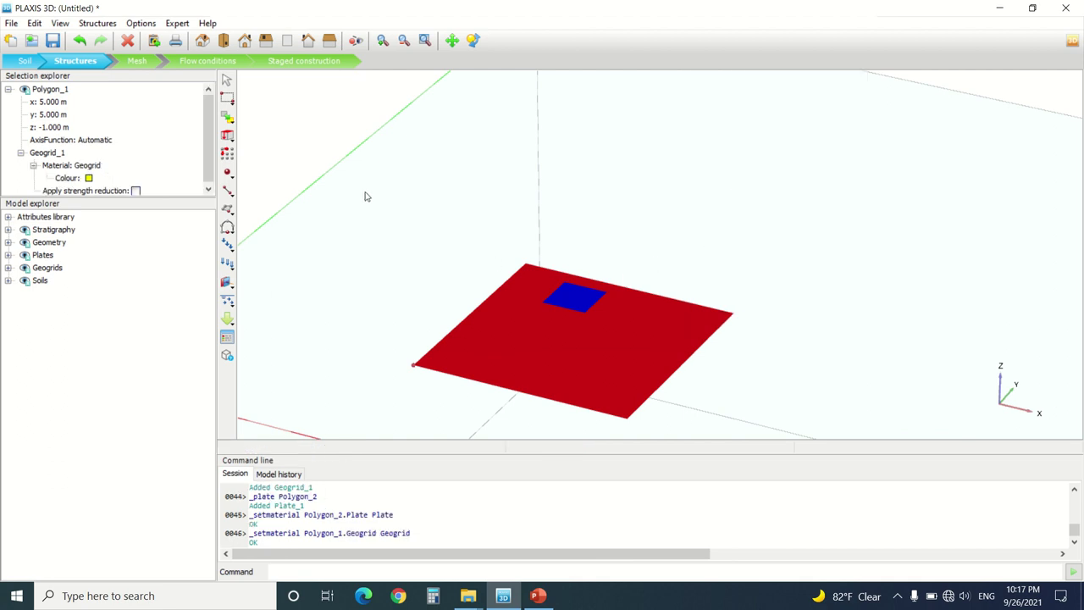
Step: Add a surface load (SurfaceLoad_1) on the small plate square
click(227, 268)
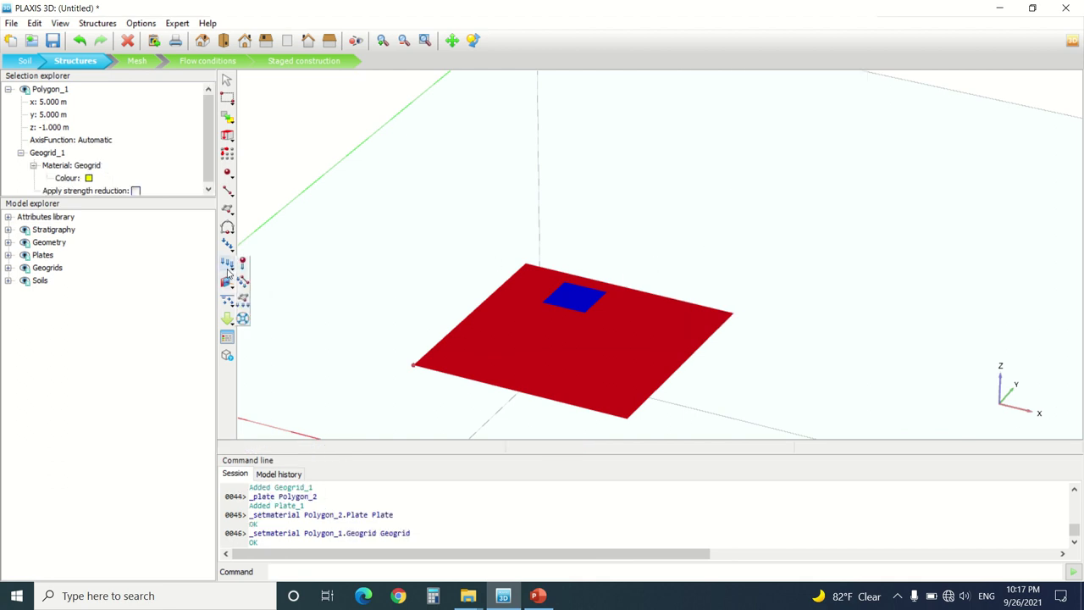
click(589, 309)
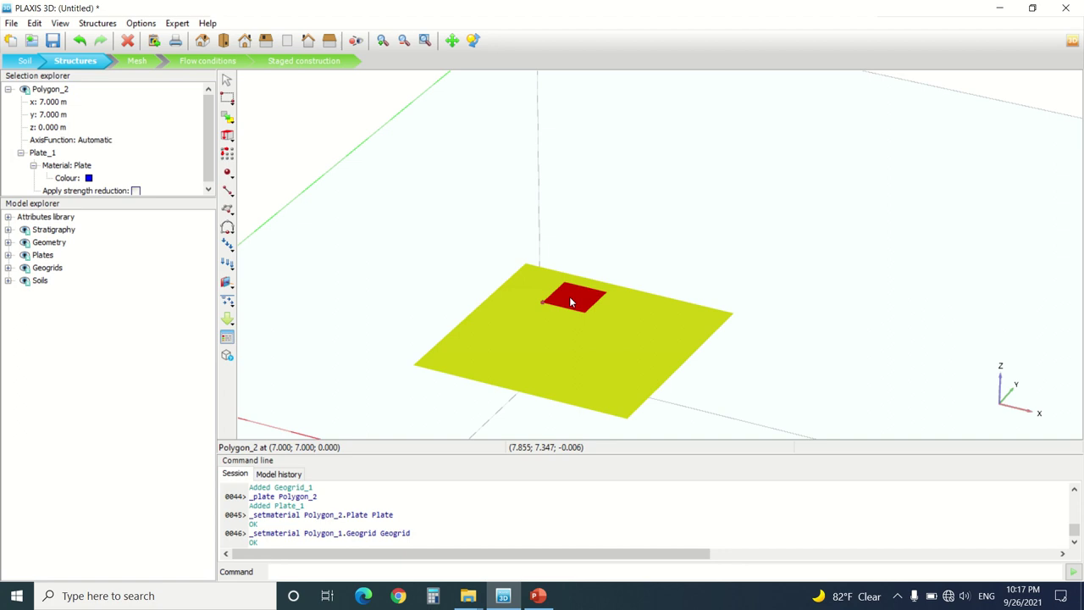
right_click(572, 301)
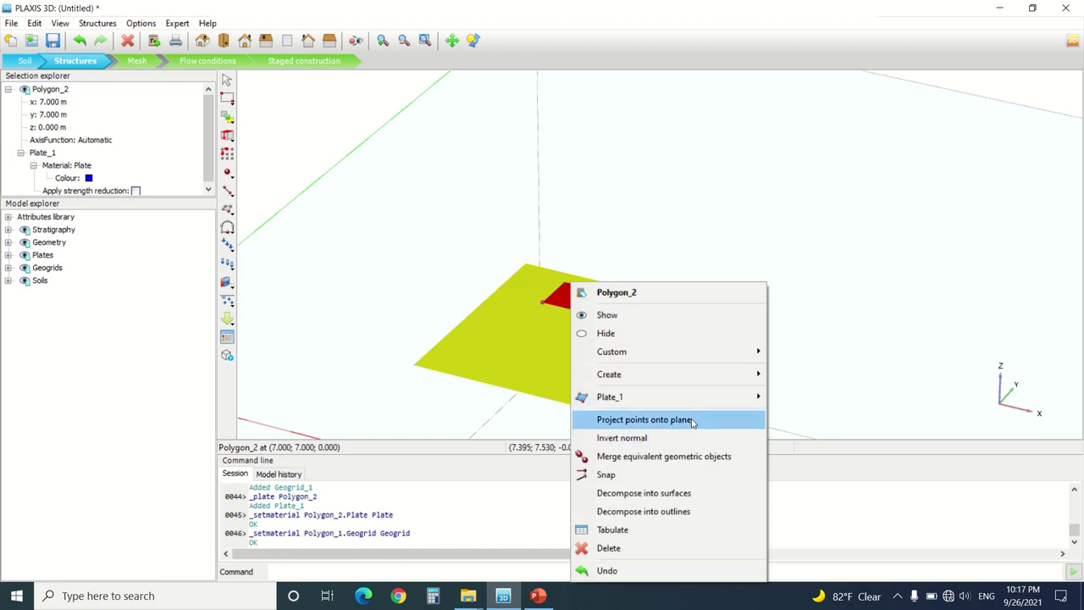
mouse_move(694, 374)
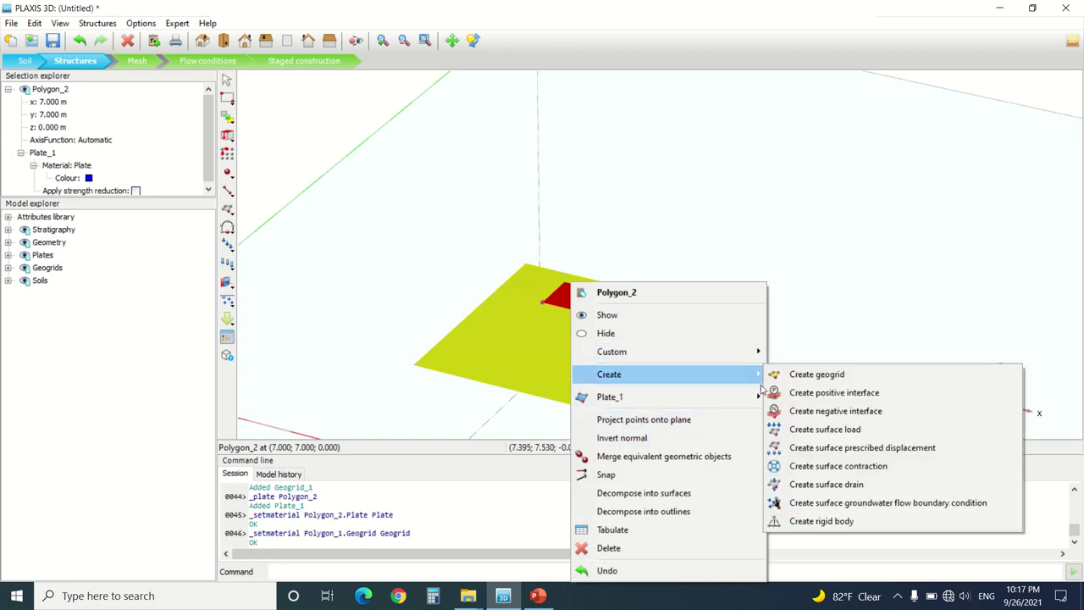
click(824, 429)
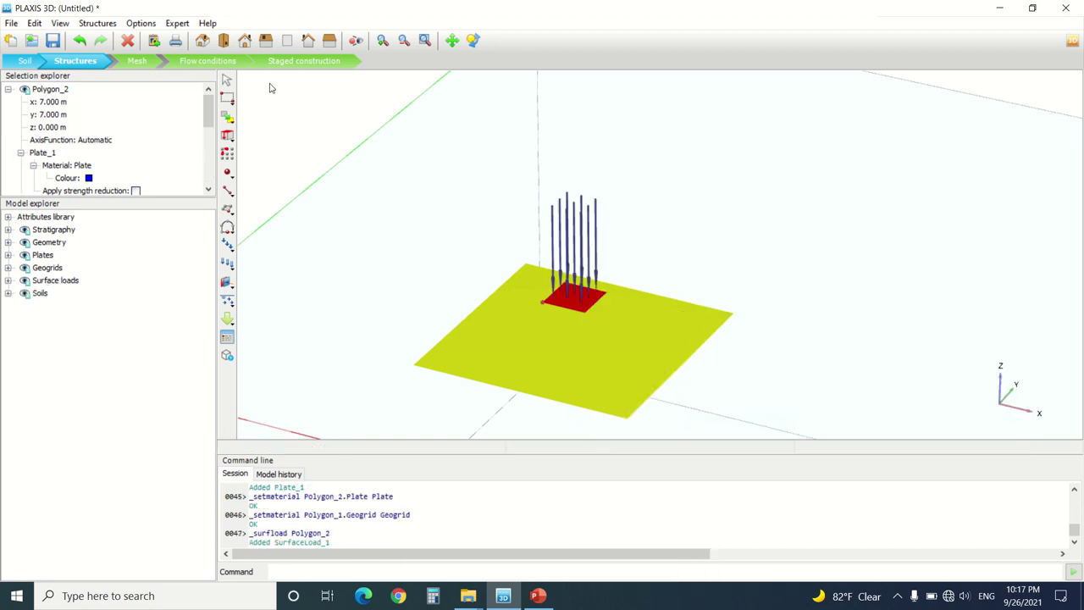
Step: Generate a Medium-distribution mesh of 6526 elements and 10664 nodes
click(138, 63)
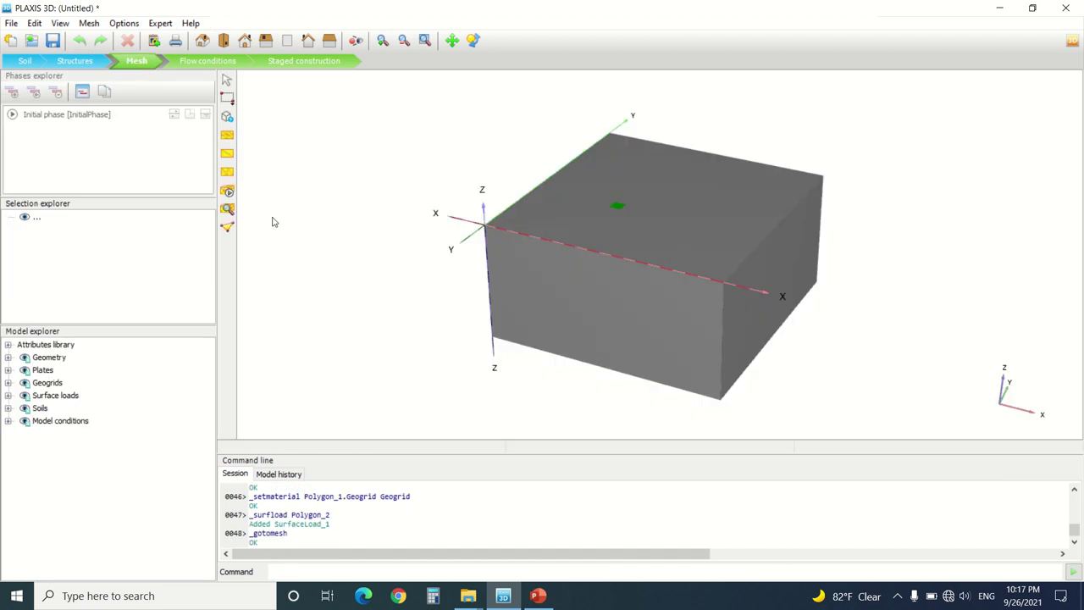
click(228, 192)
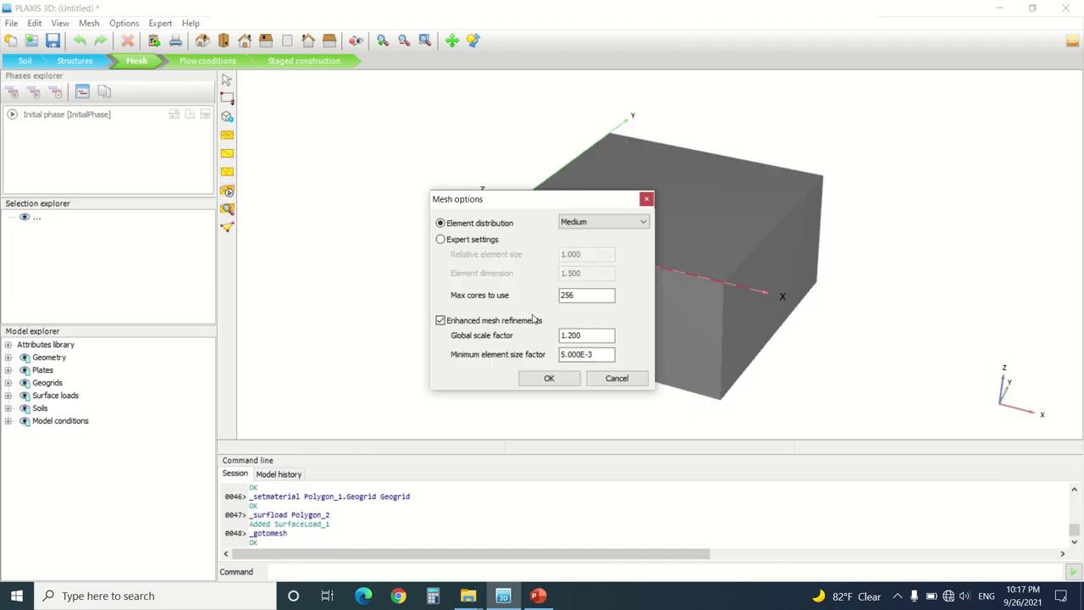
click(529, 380)
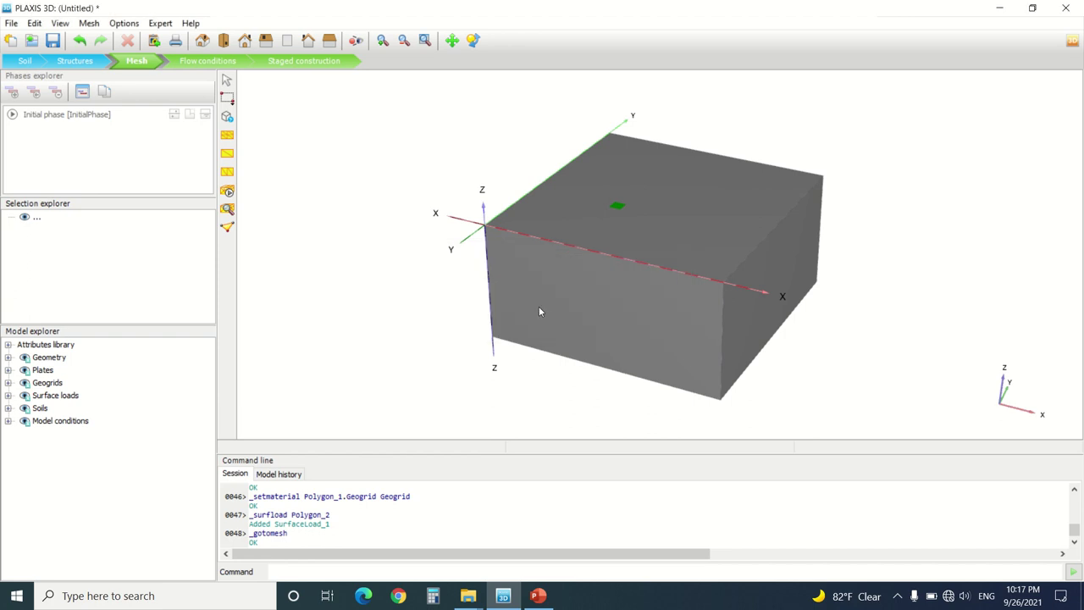
click(303, 63)
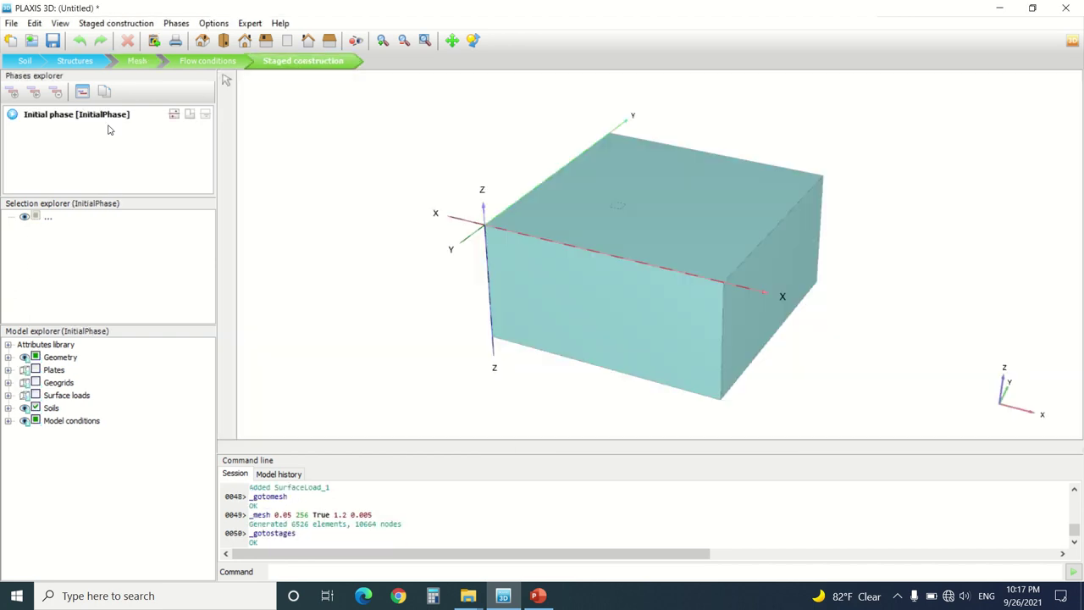
Step: Add Phase_1 and Phase_2, keeping K0 procedure for the initial phase
click(11, 92)
click(12, 91)
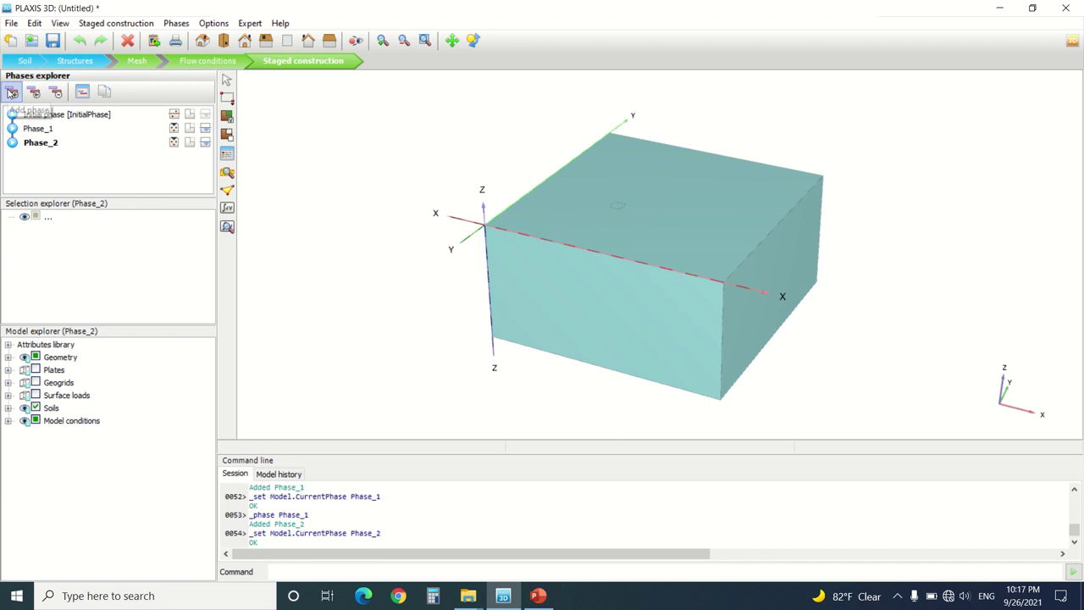
double_click(63, 123)
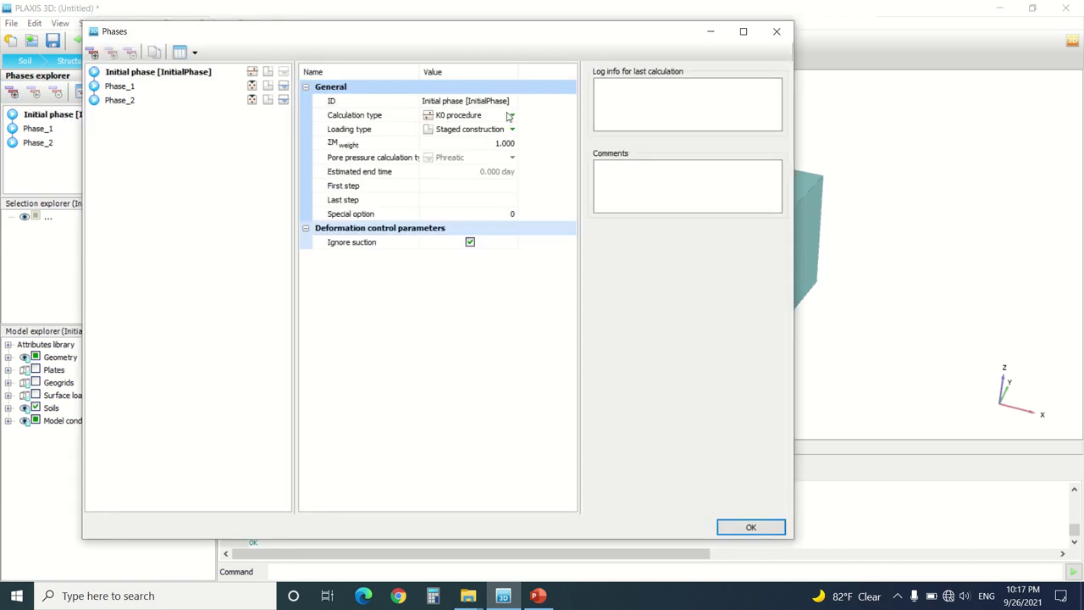
click(509, 116)
click(509, 116)
click(551, 138)
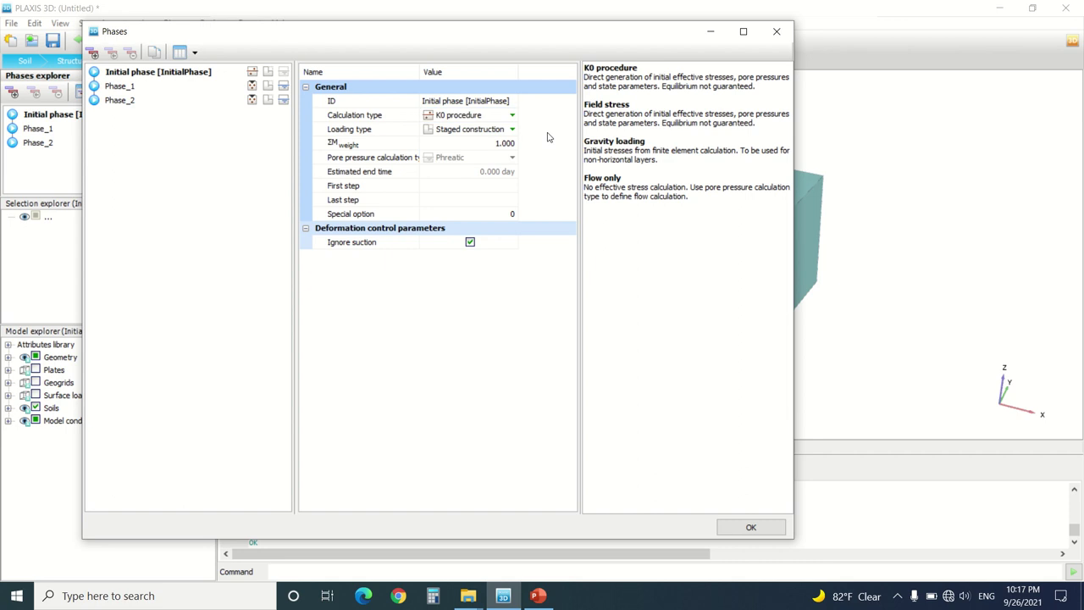
Step: Stop Phase_1 resetting displacements; give Phase_2 updated mesh and reset displacements to zero
click(122, 87)
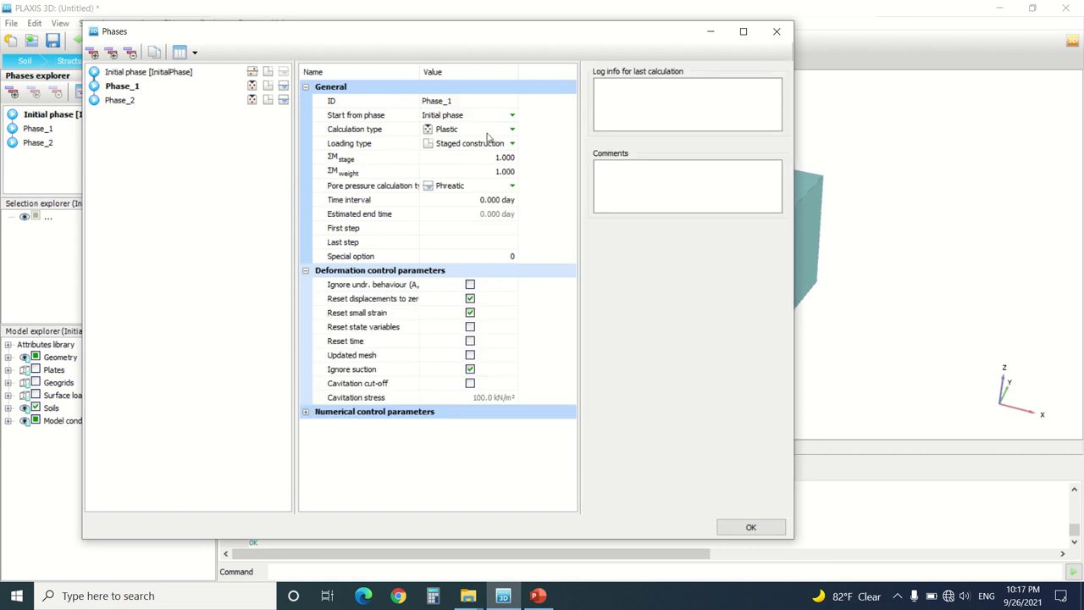
click(470, 315)
click(123, 100)
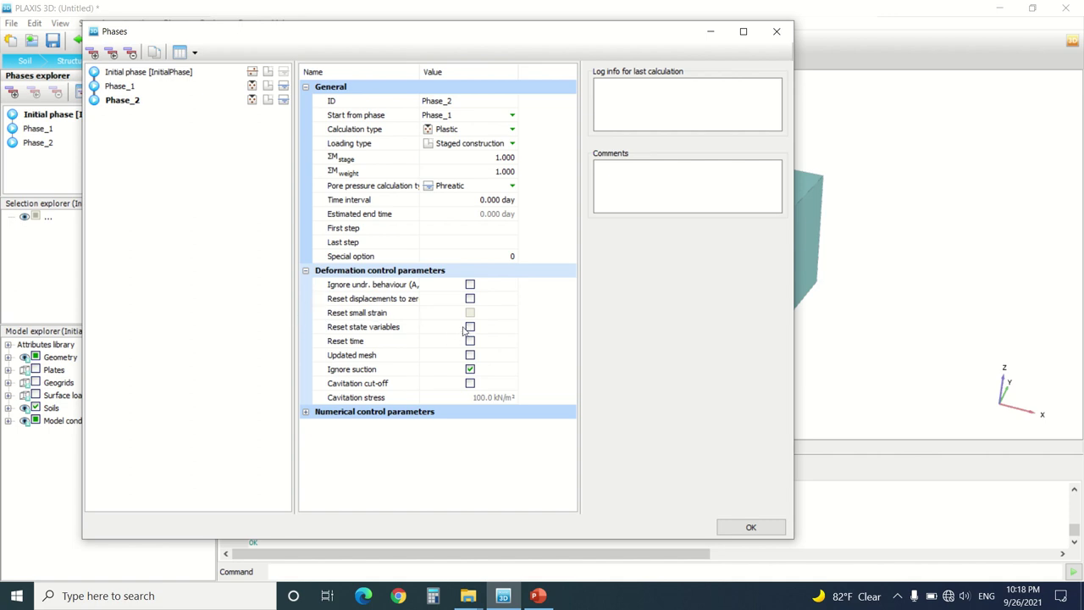
click(469, 356)
click(470, 299)
Step: In Phase_1, activate the plate and surface load with σz of -10 kN/m²
click(751, 527)
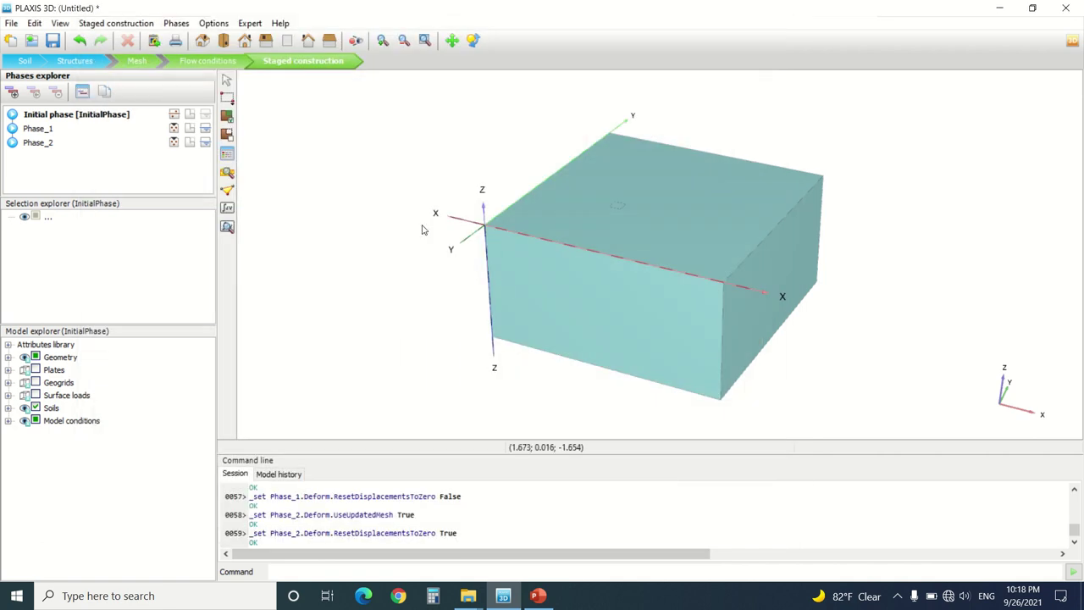
click(53, 128)
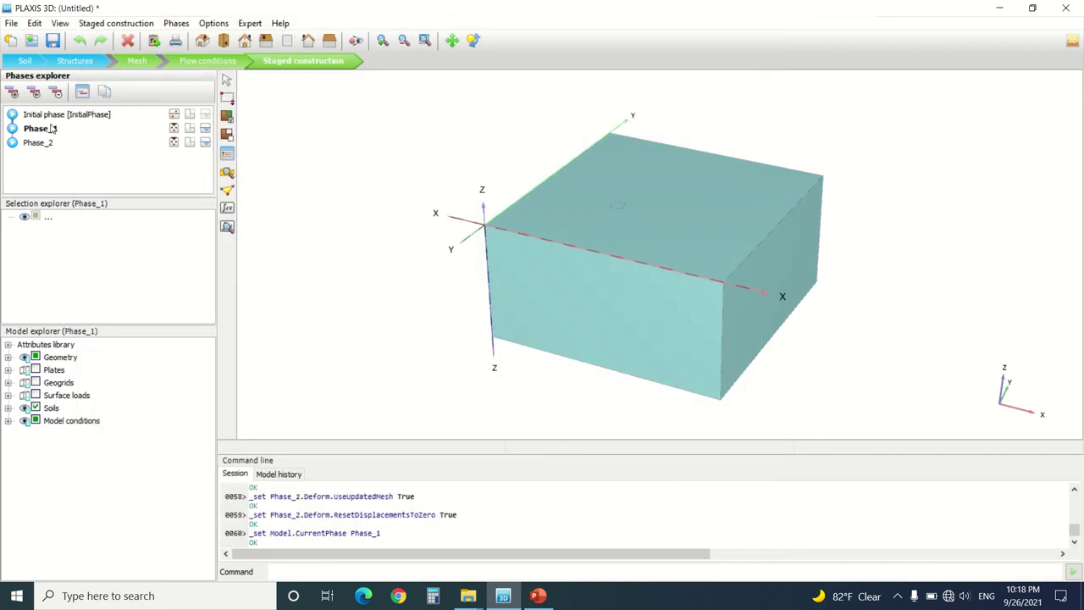
click(36, 370)
click(36, 396)
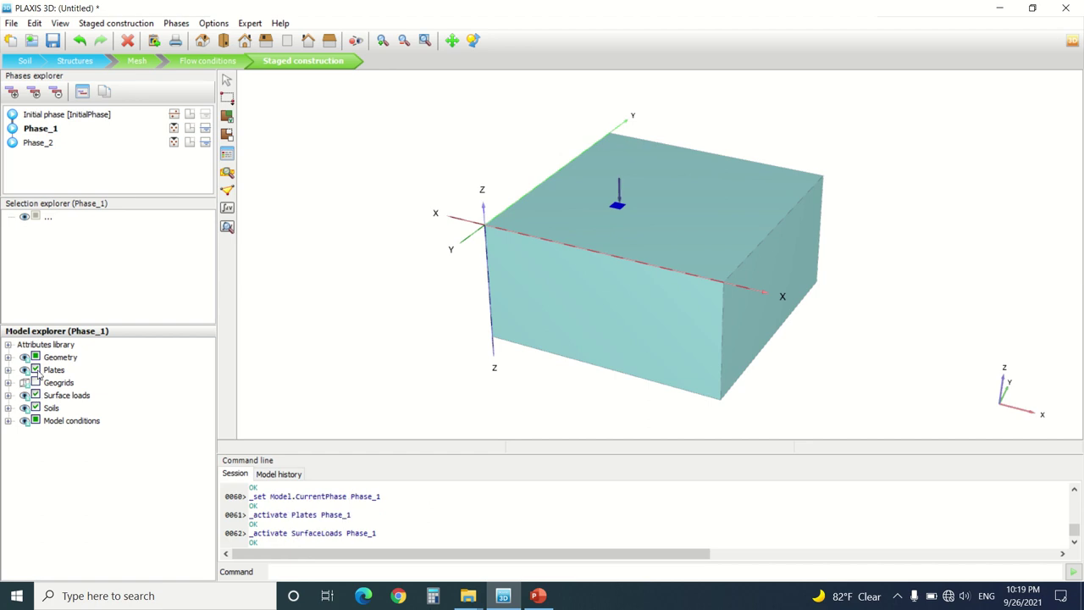
click(85, 396)
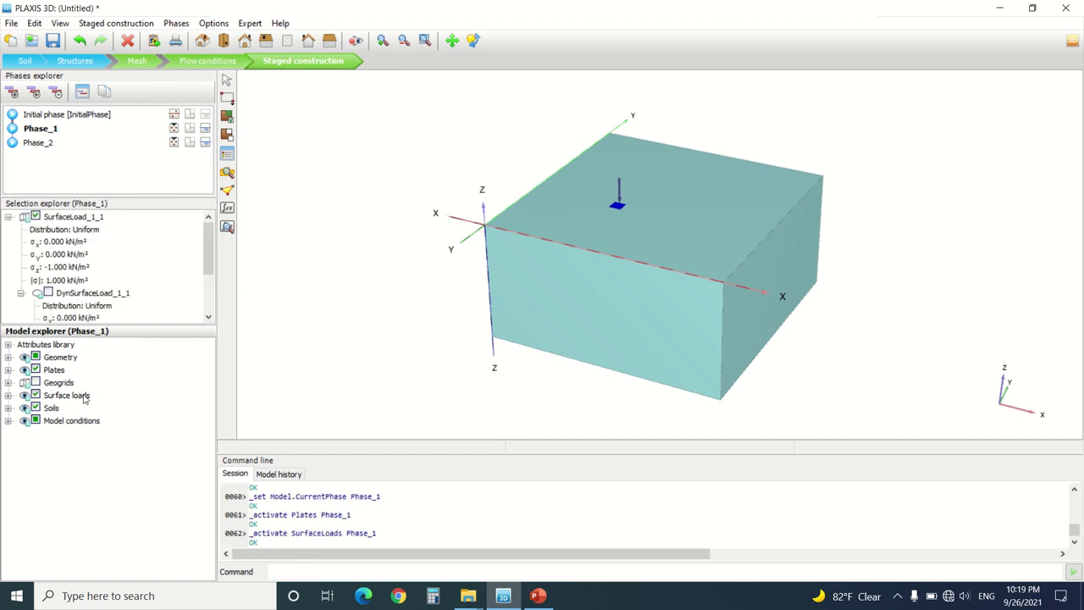
click(61, 268)
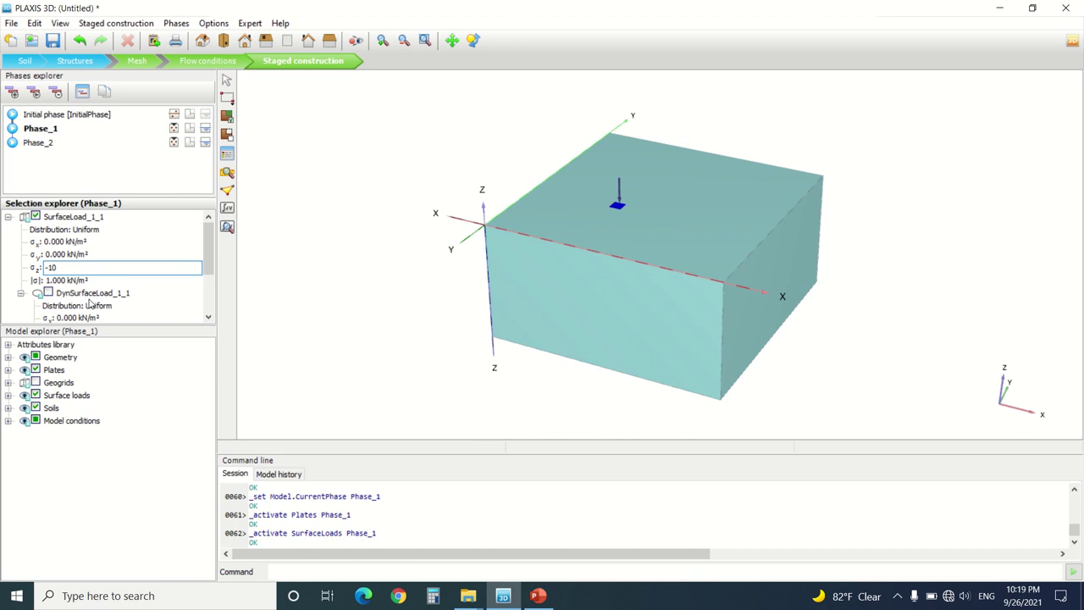
key(Return)
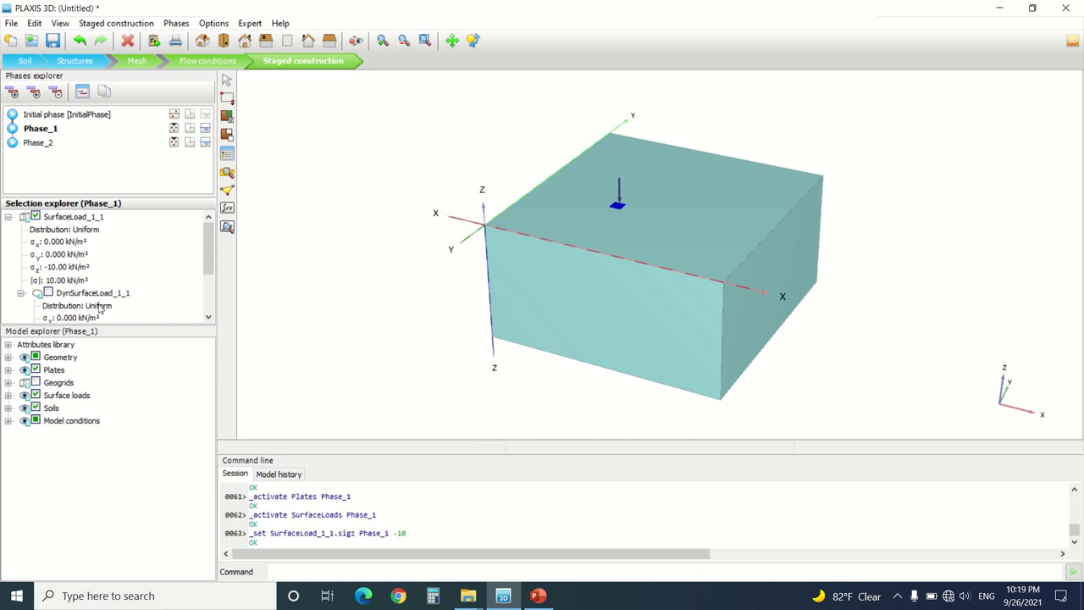
Step: In Phase_2, activate the geogrid, plate and surface load with σz of -10 kN/m²
click(38, 142)
click(46, 370)
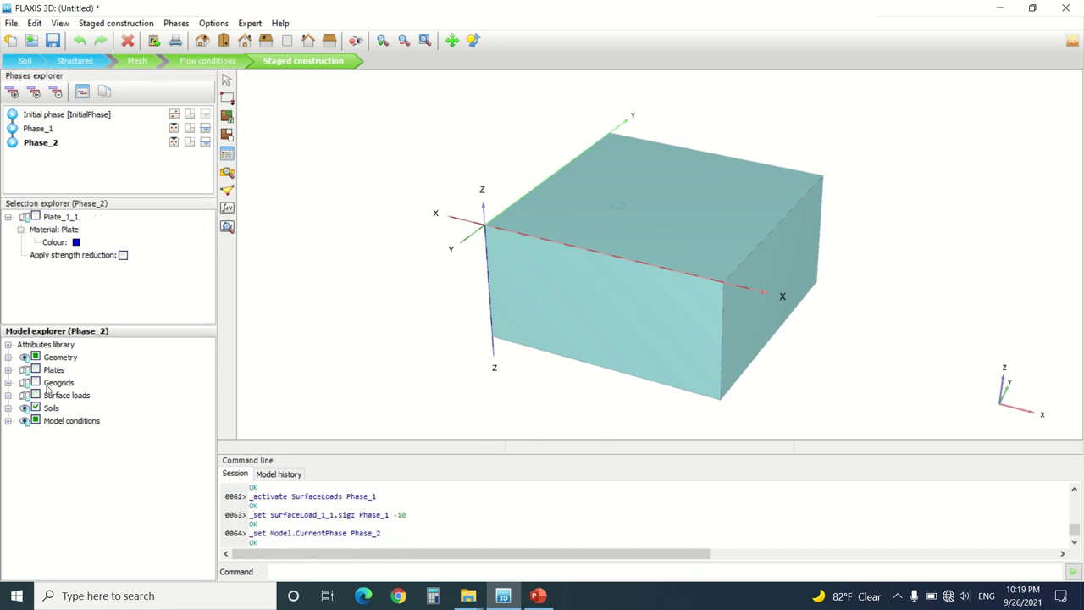
click(37, 382)
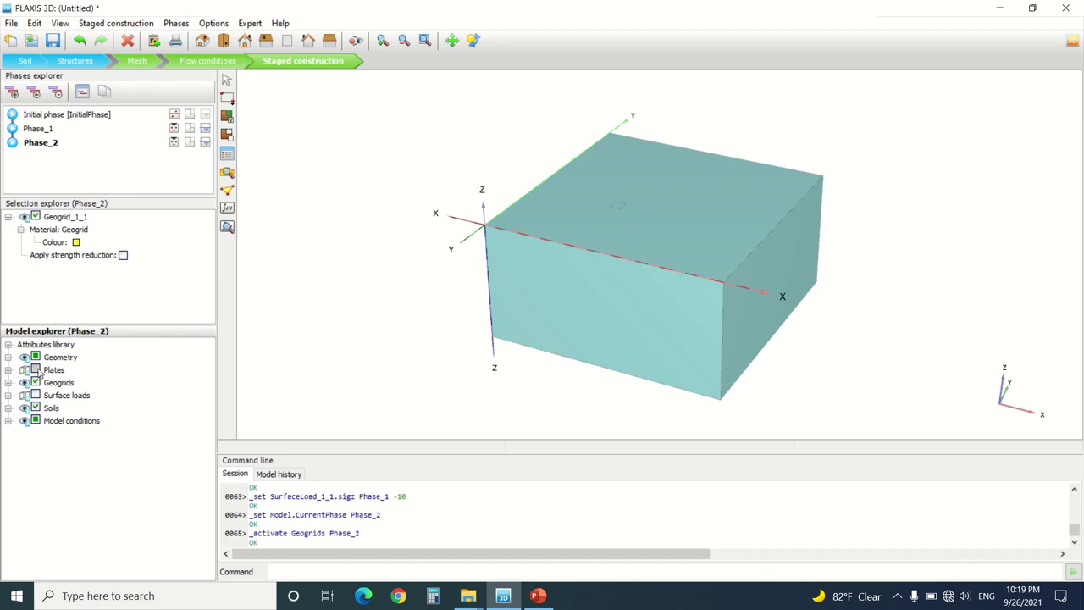
click(36, 370)
click(36, 395)
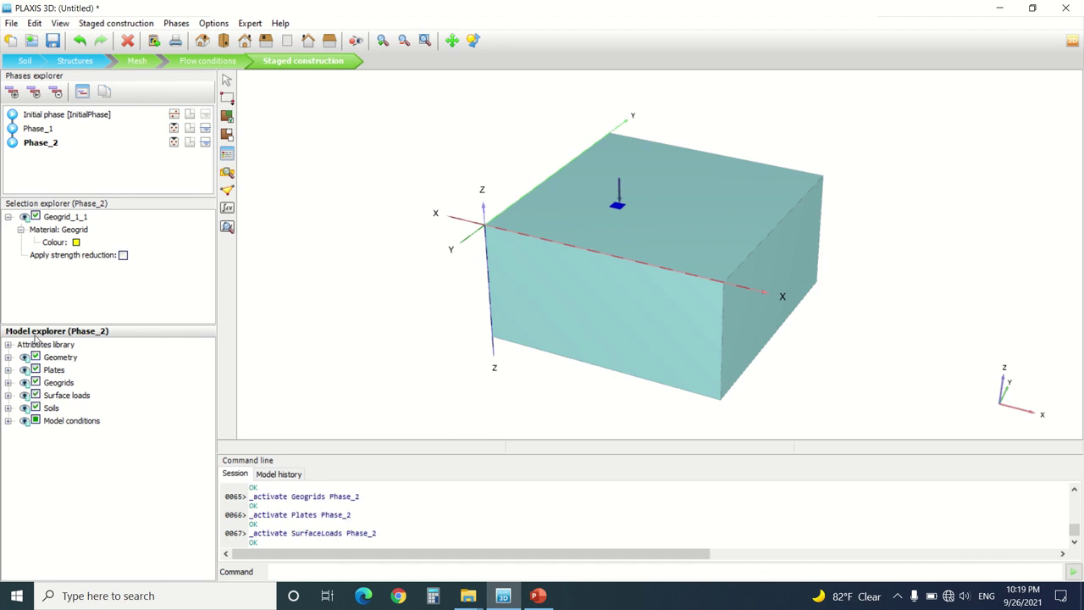
click(61, 396)
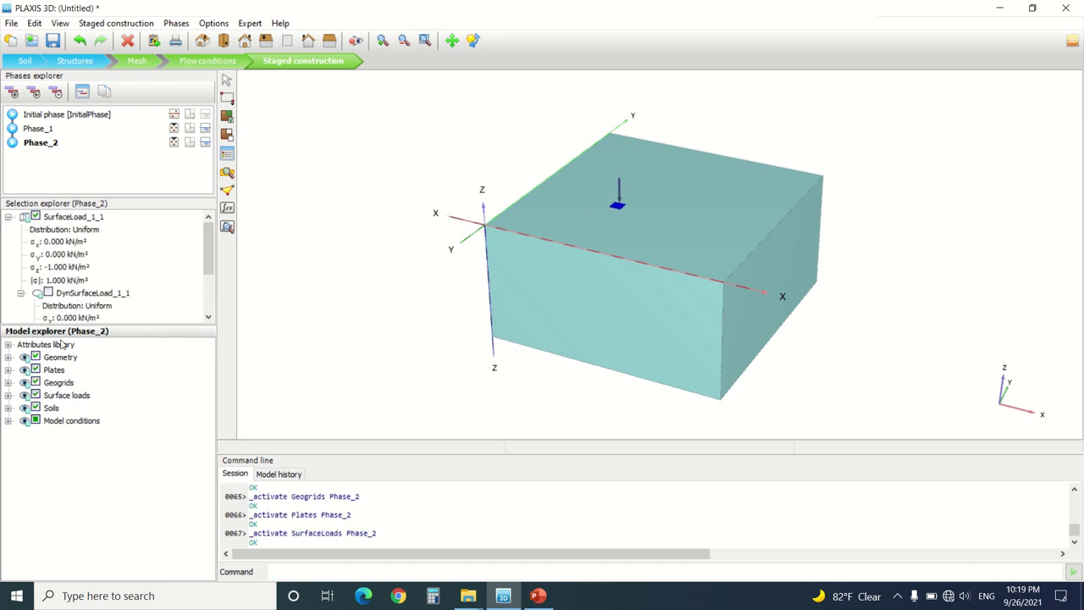
click(57, 269)
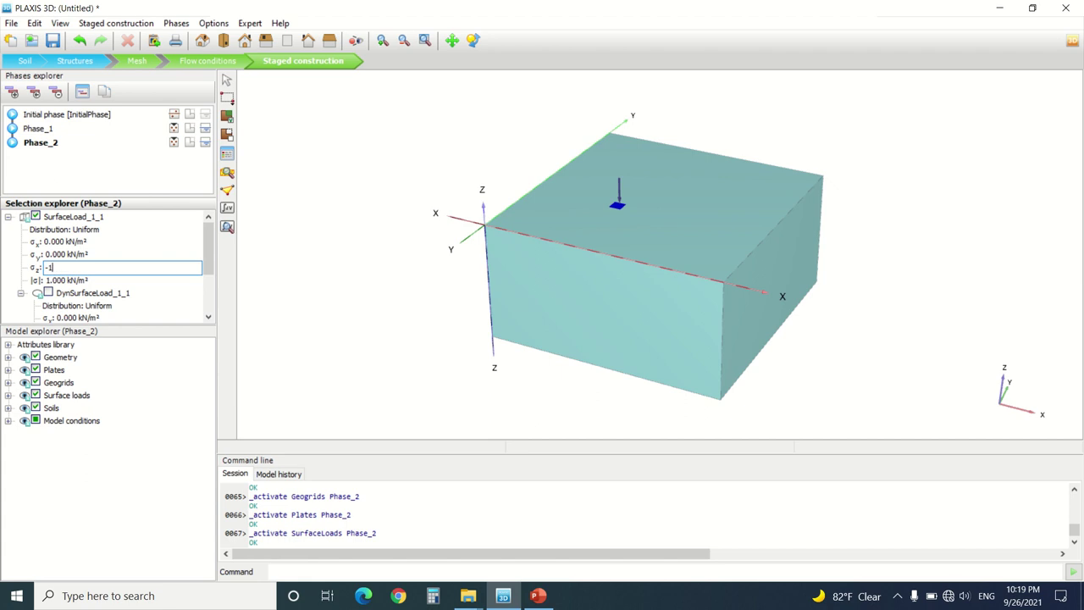
key(Return)
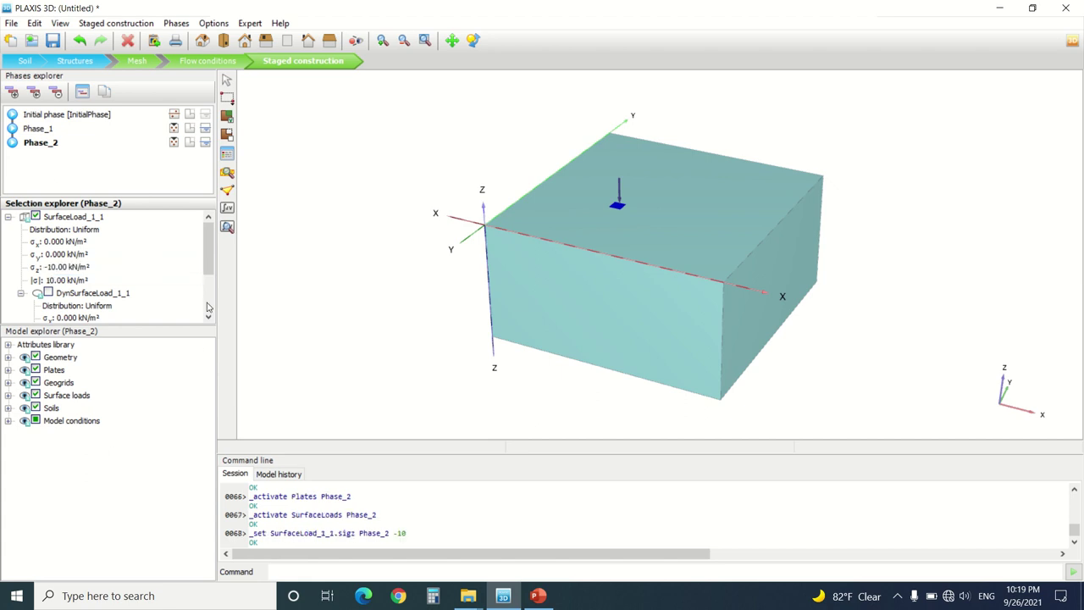
Step: Calculate the Initial phase, Phase_1 and Phase_2, ignoring the feedback warning
click(227, 224)
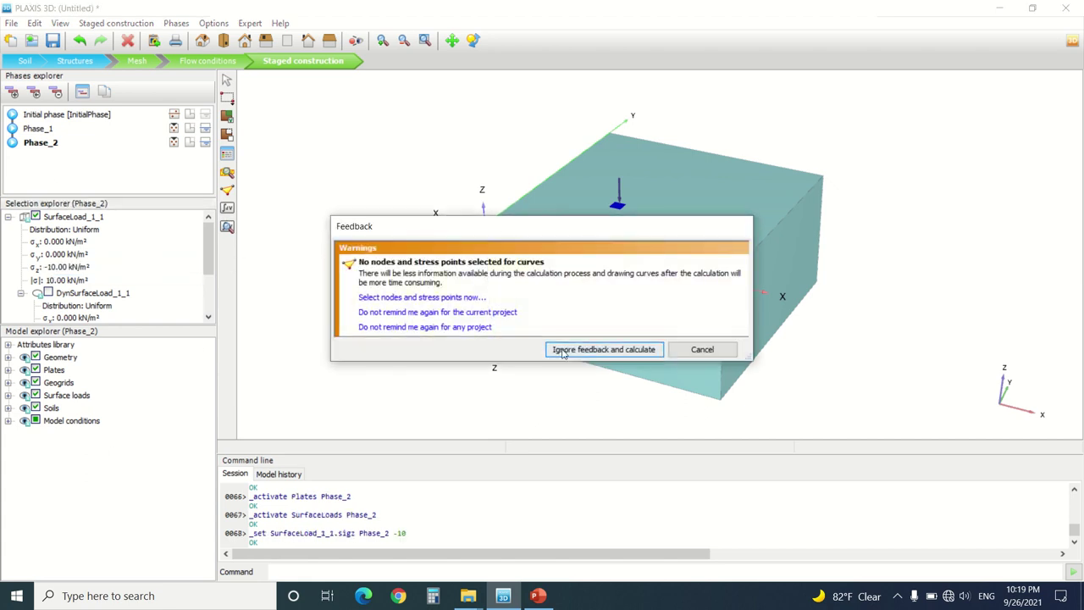
click(559, 352)
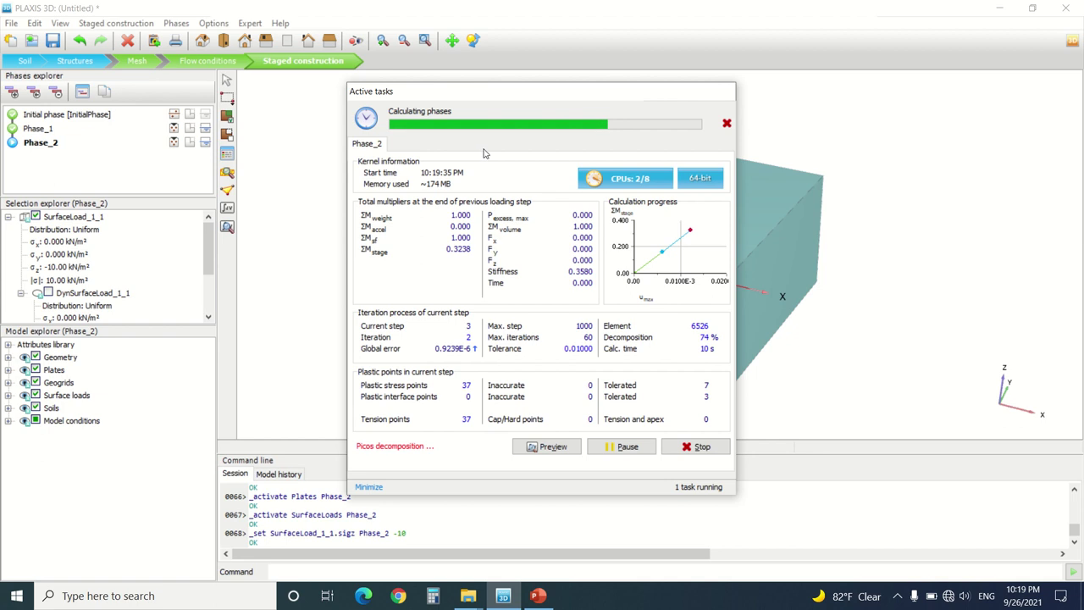
mouse_move(450, 29)
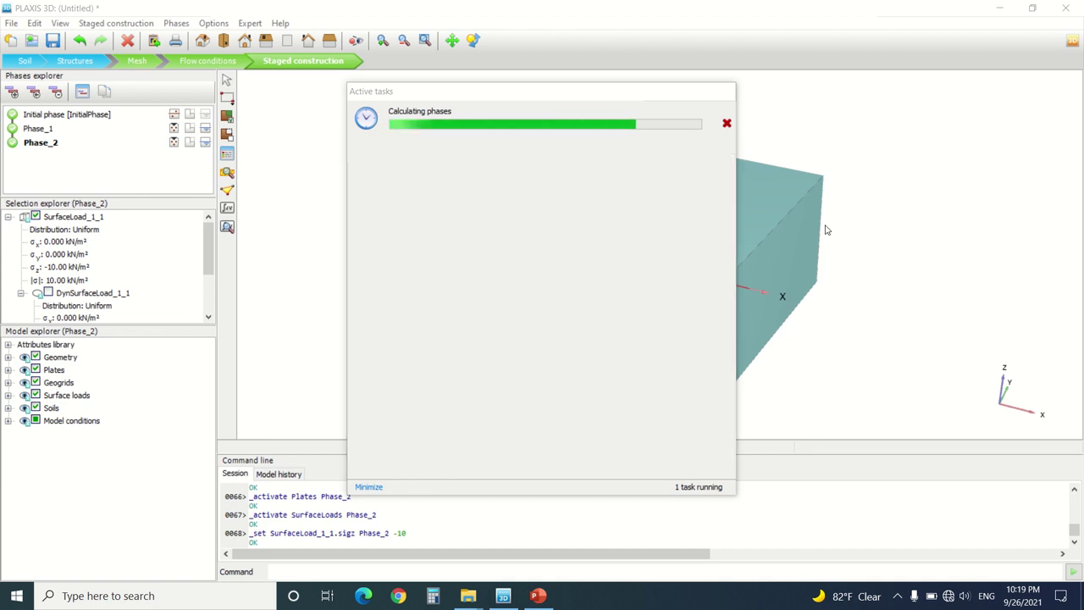
Step: Open the results in Output, dismissing the connection failure message and News Feed
click(227, 227)
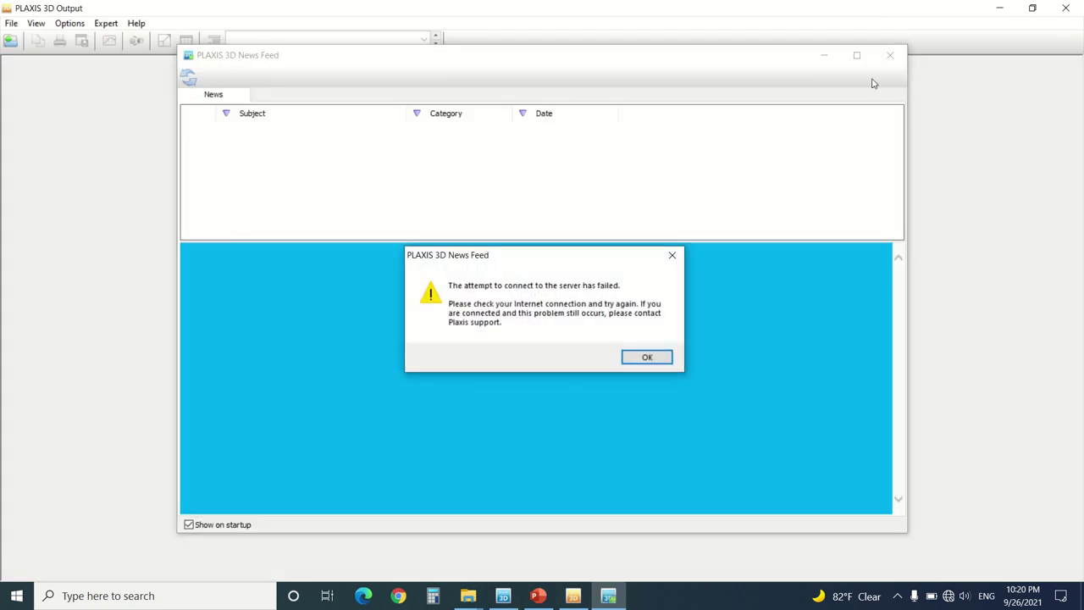
click(645, 357)
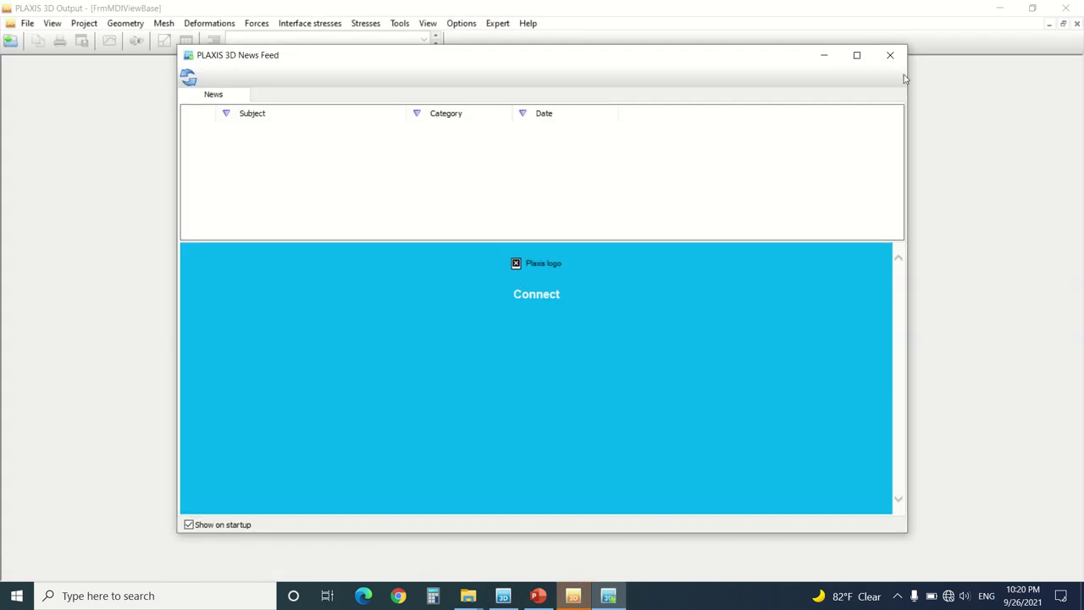
click(888, 54)
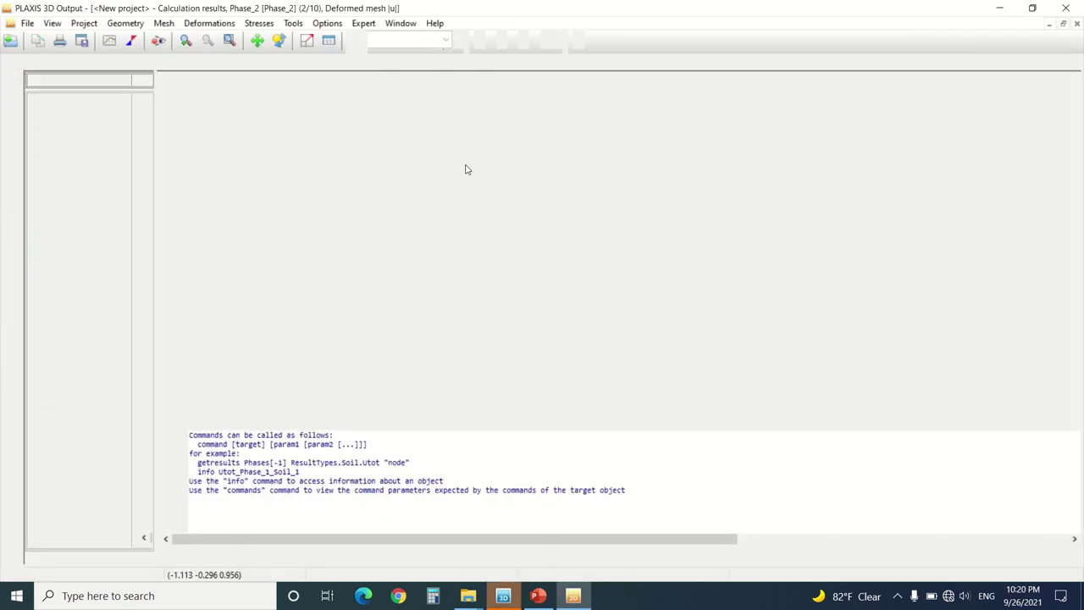
scroll(520, 146, up, 5)
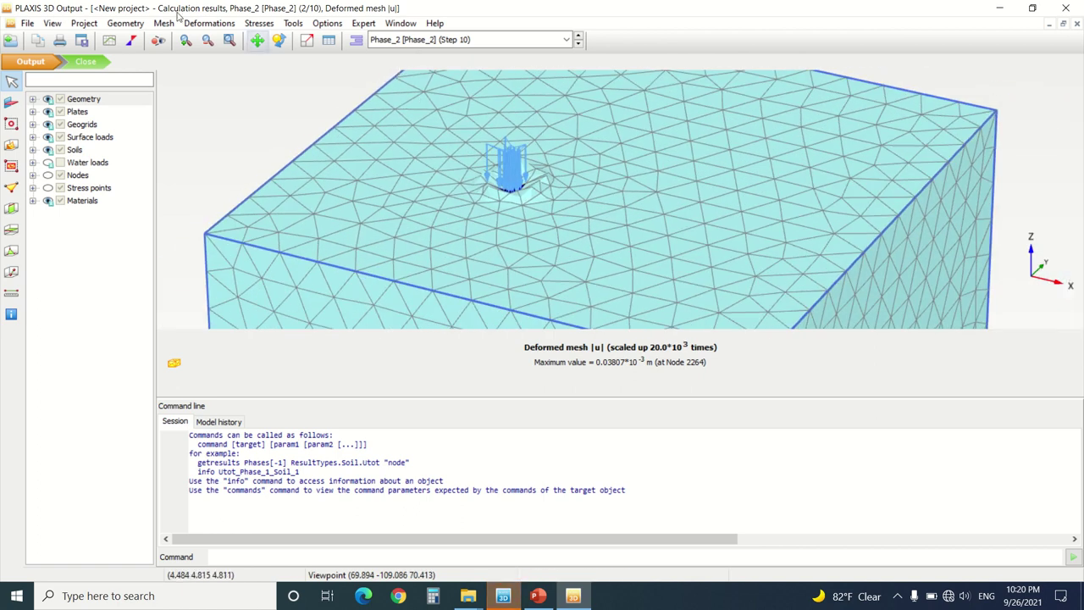
Step: Show Phase_1's total displacements |u|, maximum 4.581×10⁻³ m
click(430, 39)
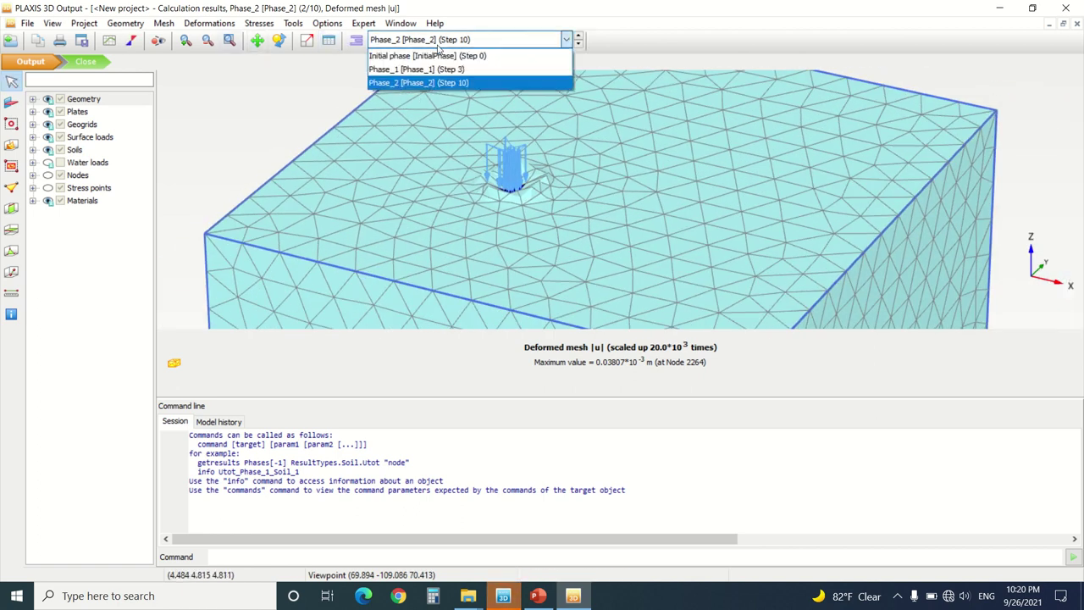
click(407, 71)
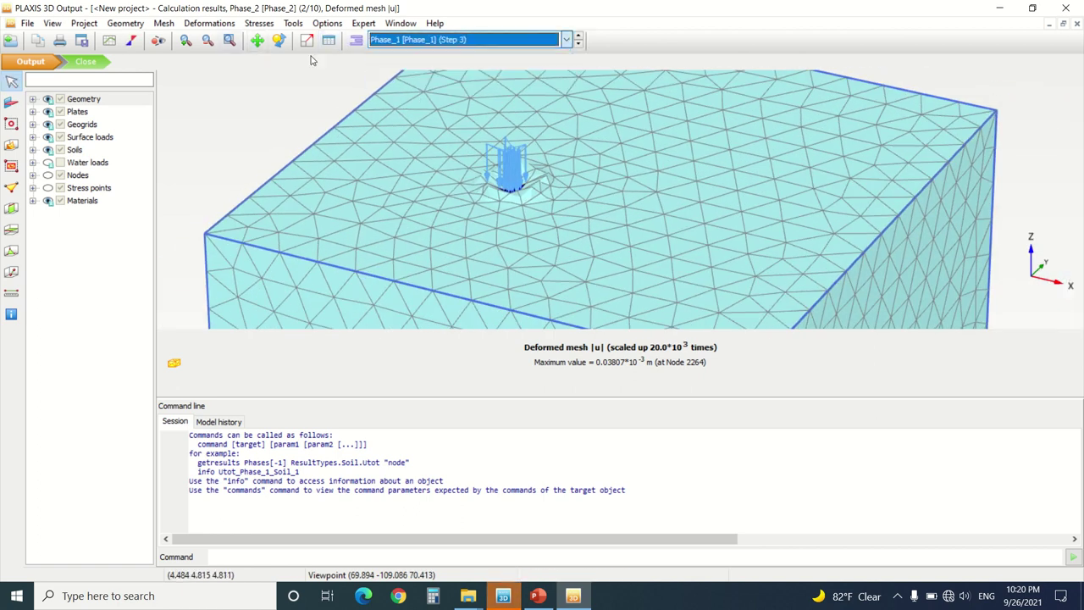
click(211, 23)
click(245, 63)
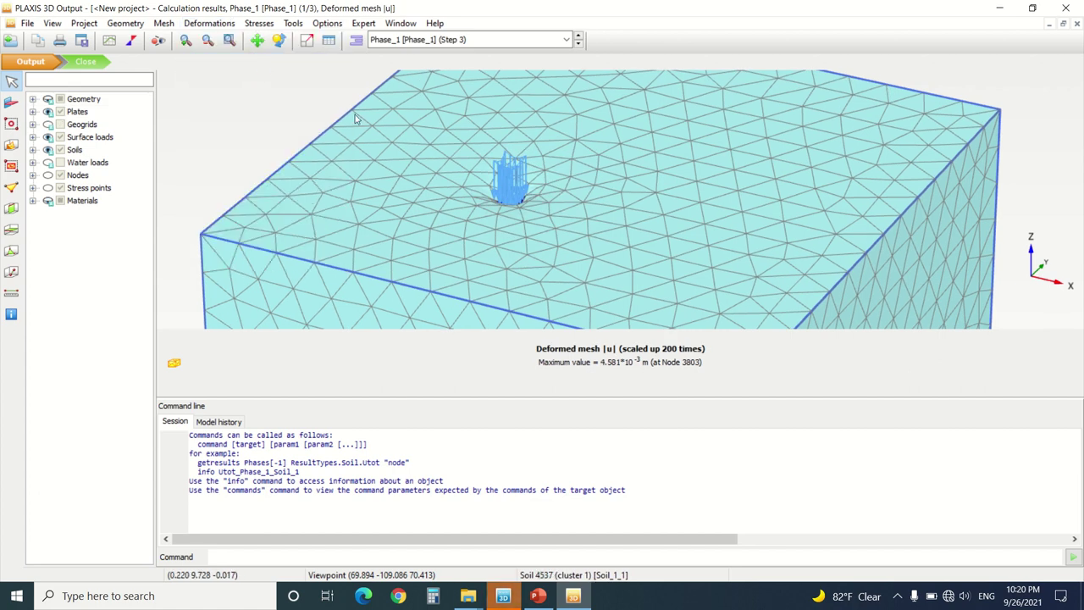
click(209, 23)
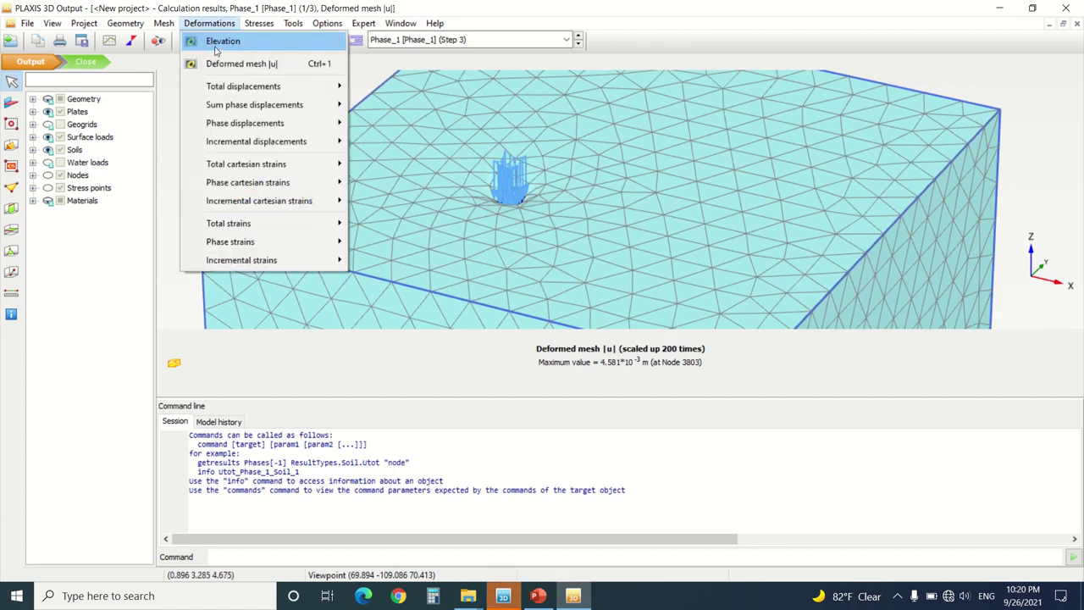
mouse_move(246, 86)
click(381, 85)
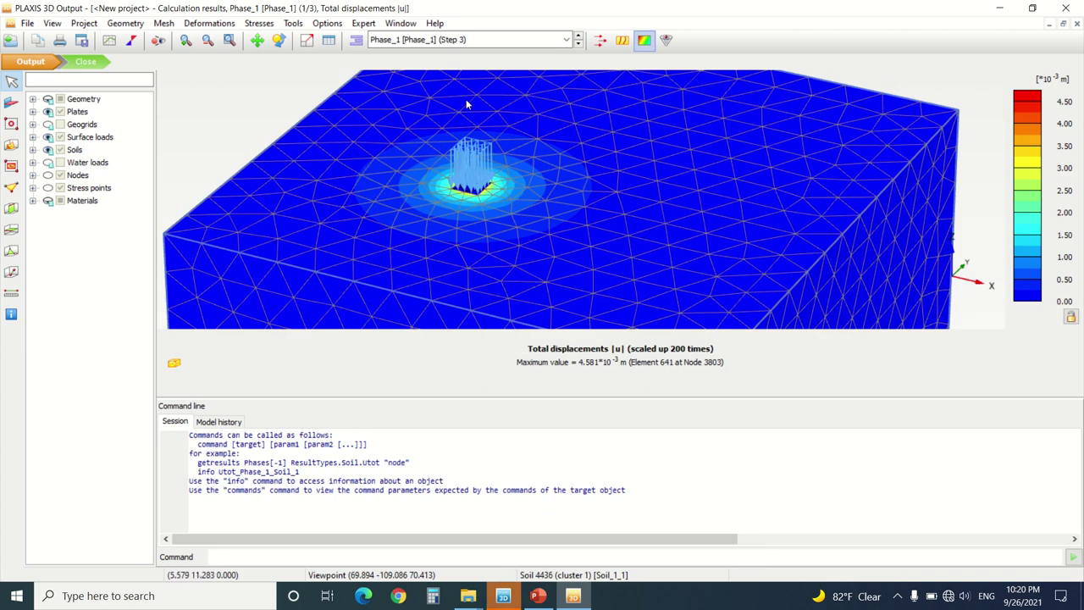
click(451, 40)
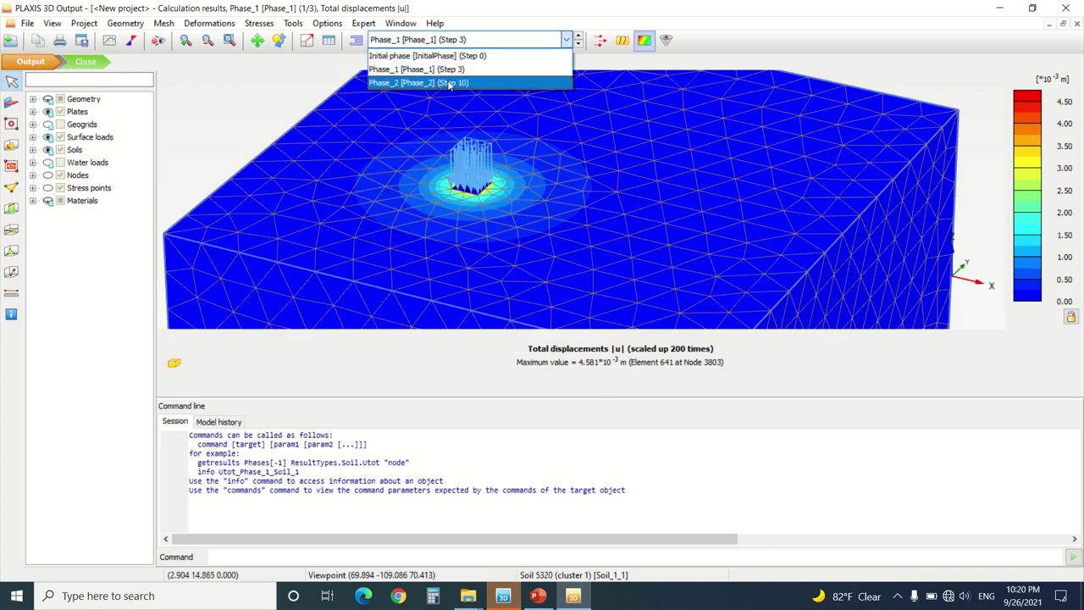
click(450, 83)
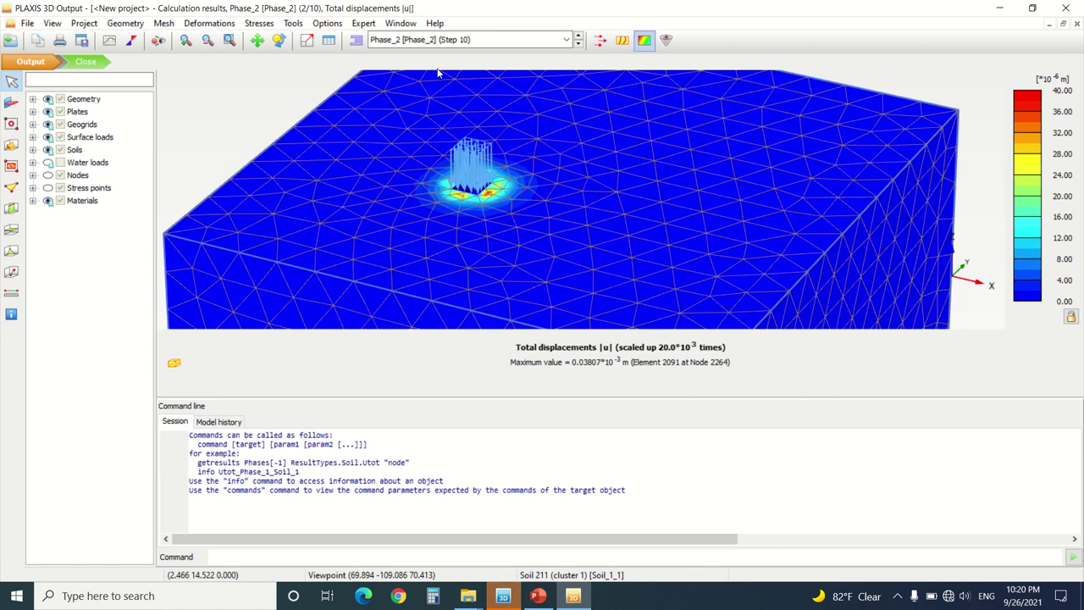
click(391, 40)
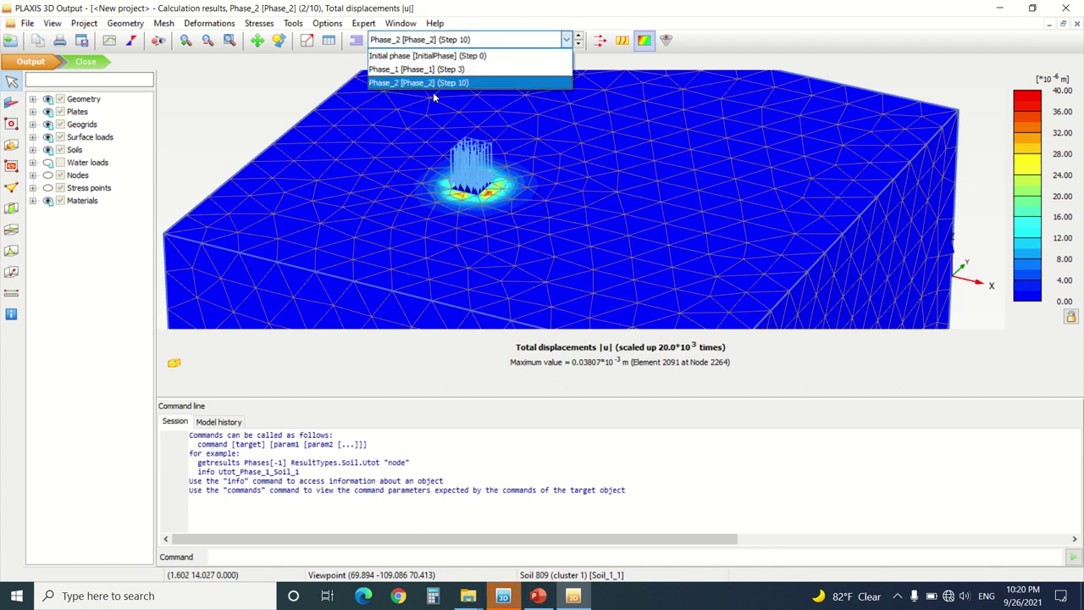
click(438, 69)
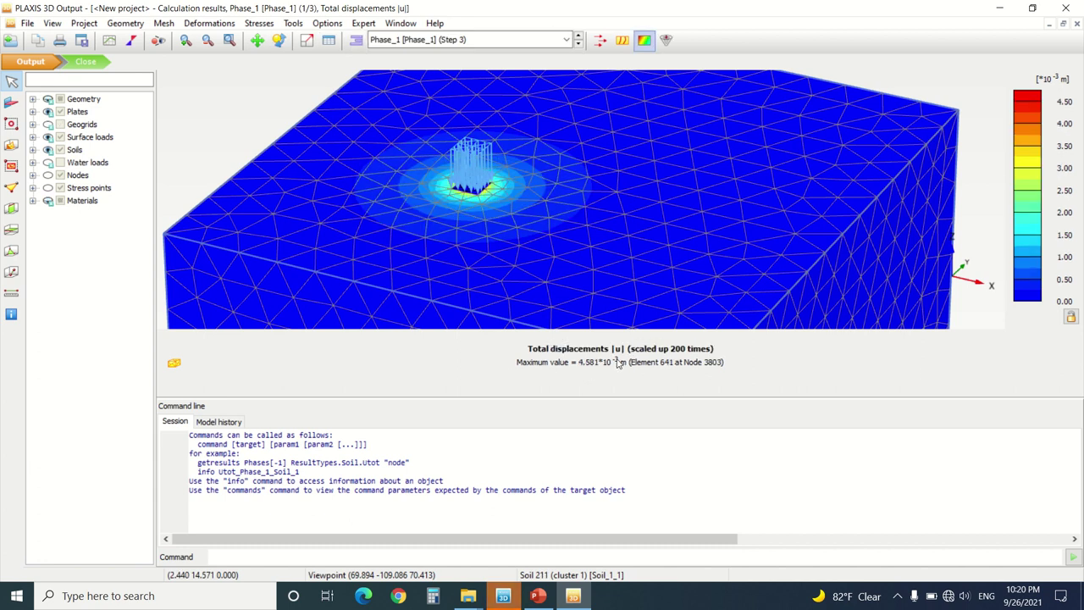
click(457, 39)
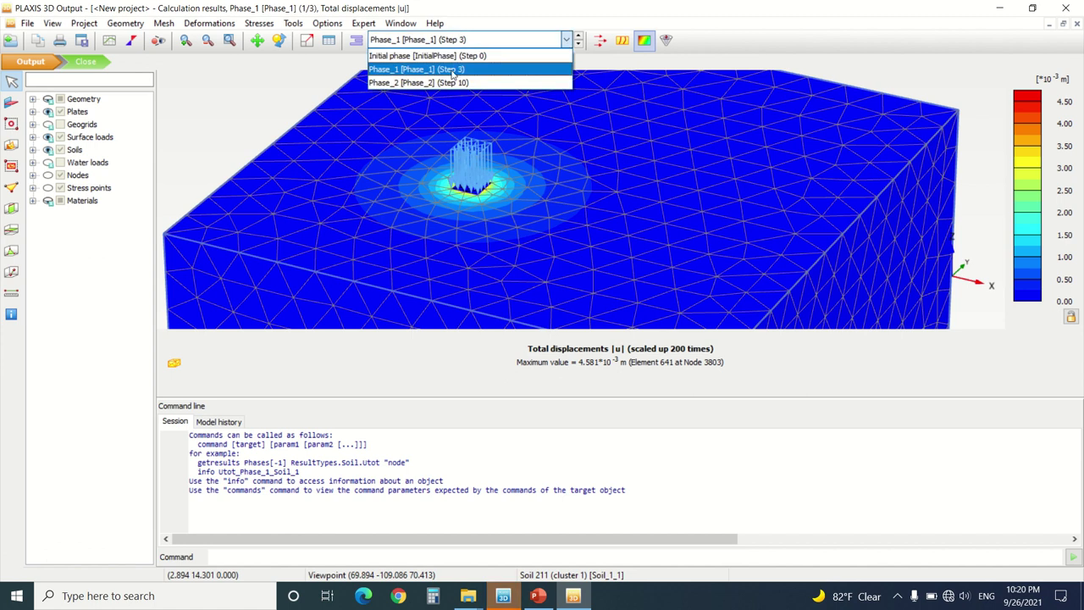
click(450, 82)
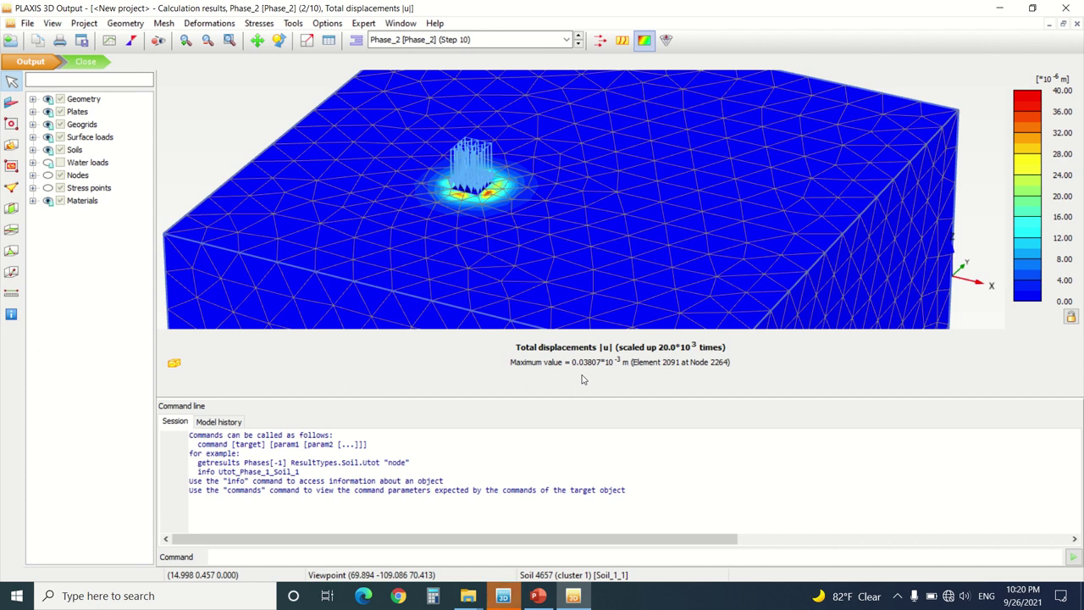
Step: Close Output and reopen the results, dismissing the connection error and News Feed
click(86, 61)
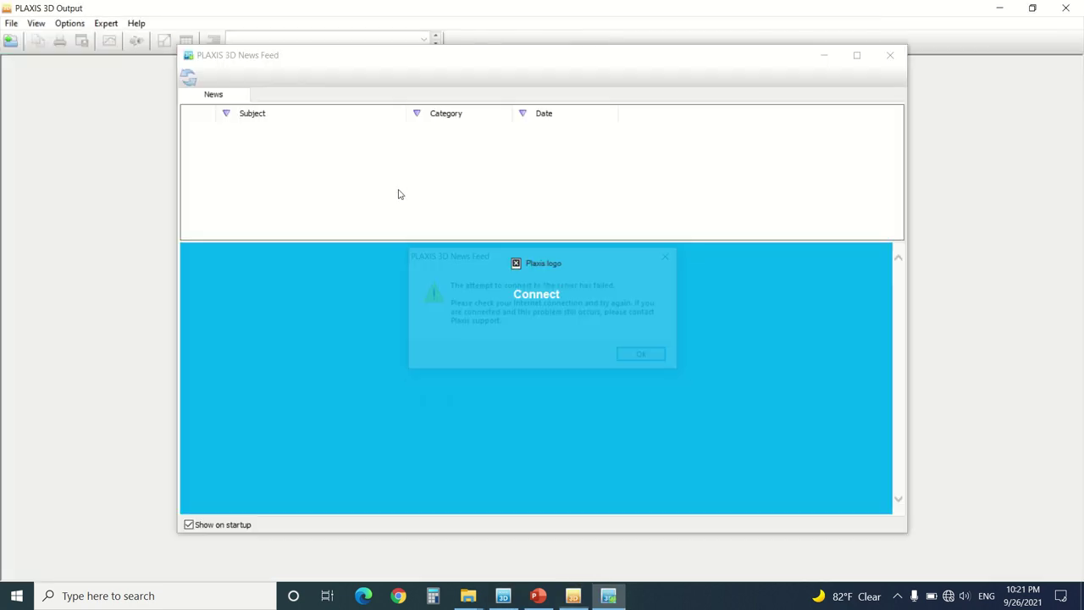
click(644, 357)
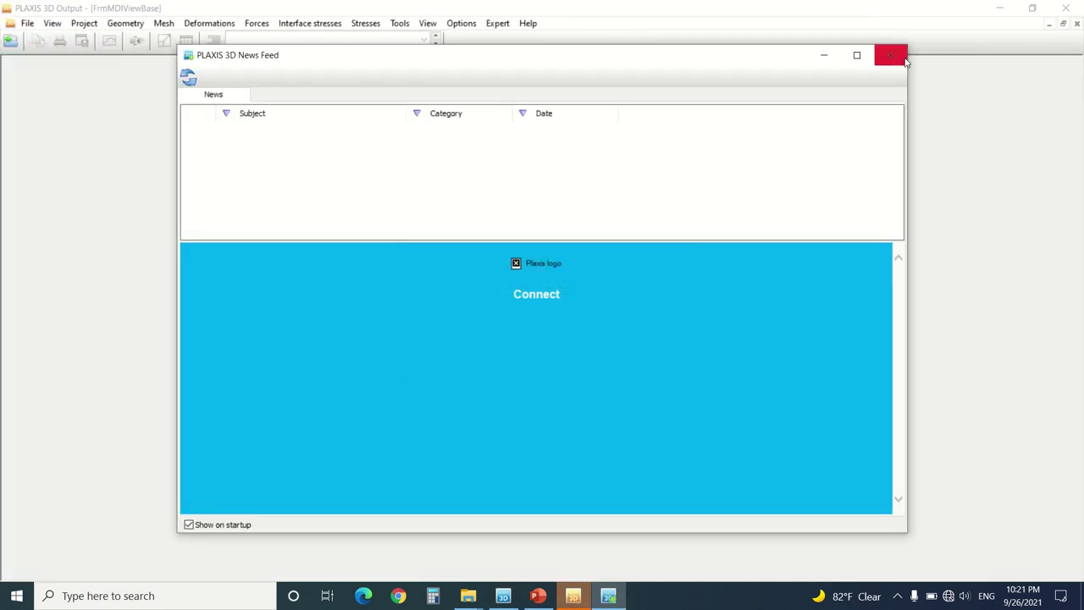
click(889, 55)
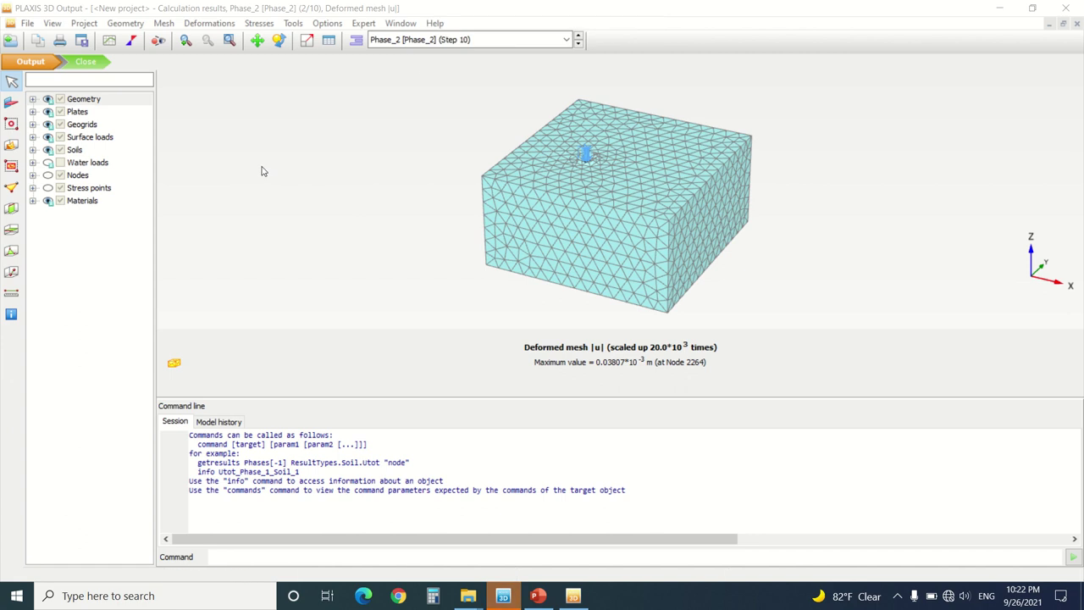
Step: Hide surface loads, soils and plates so only the geogrid remains, zoomed in
click(47, 138)
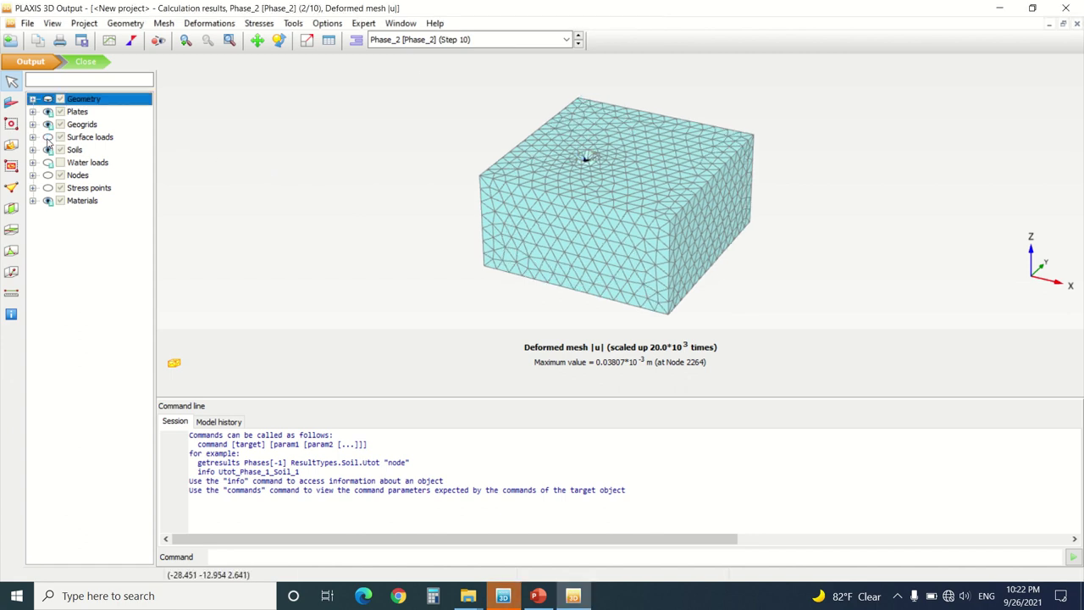
click(47, 150)
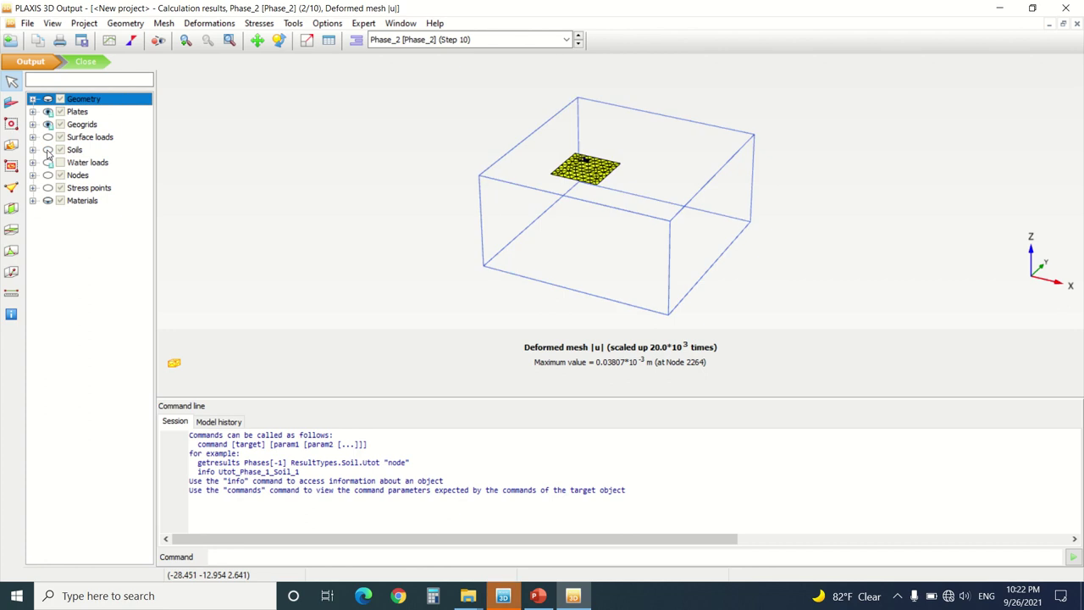
drag(353, 162, 1075, 229)
scroll(678, 177, up, 5)
scroll(678, 177, up, 3)
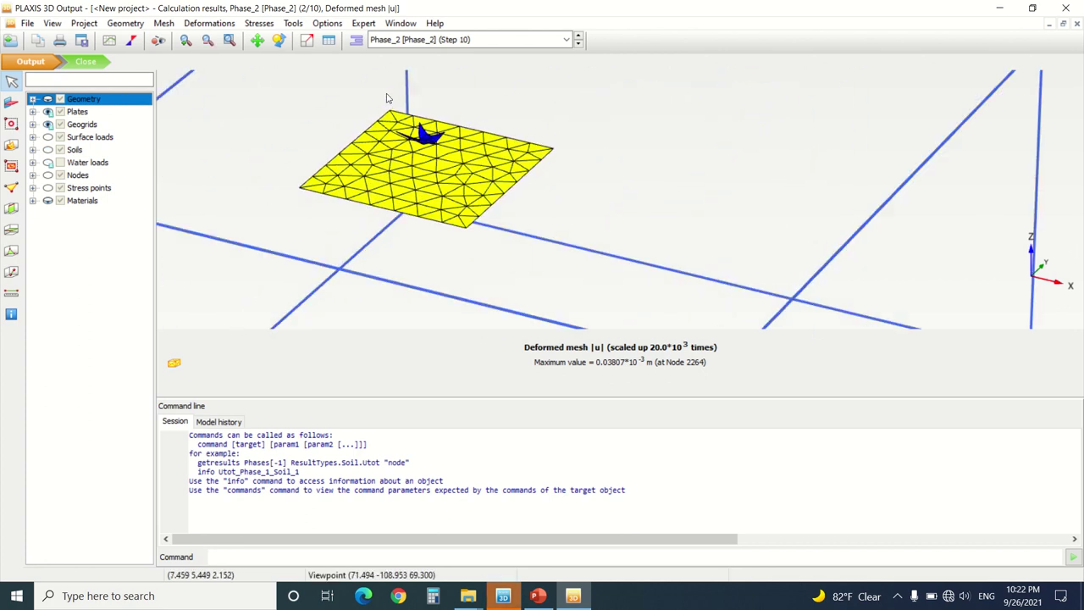
click(47, 112)
scroll(201, 127, up, 4)
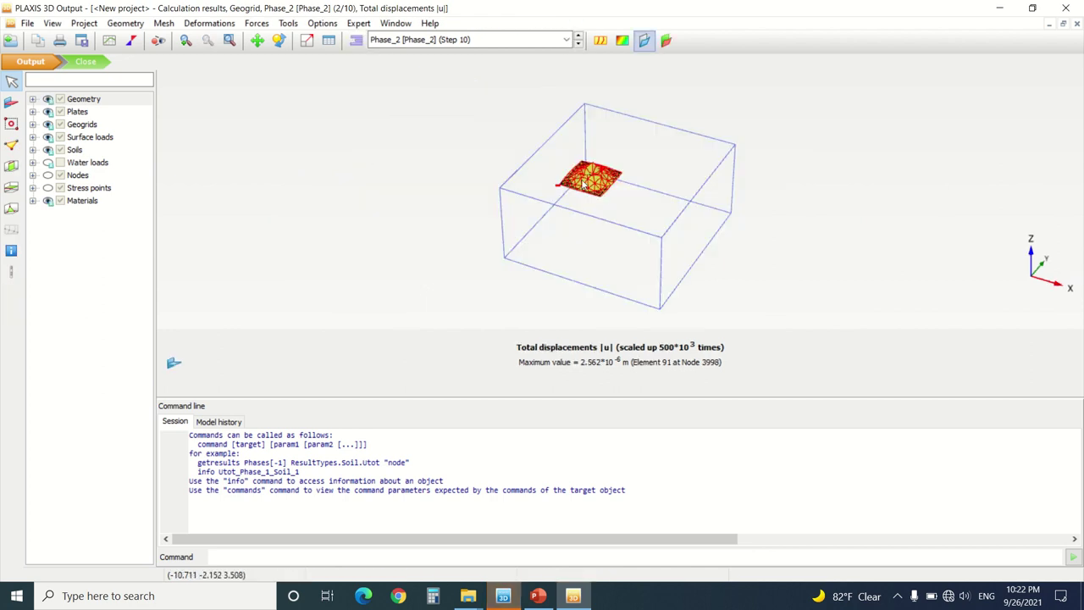
scroll(575, 130, up, 5)
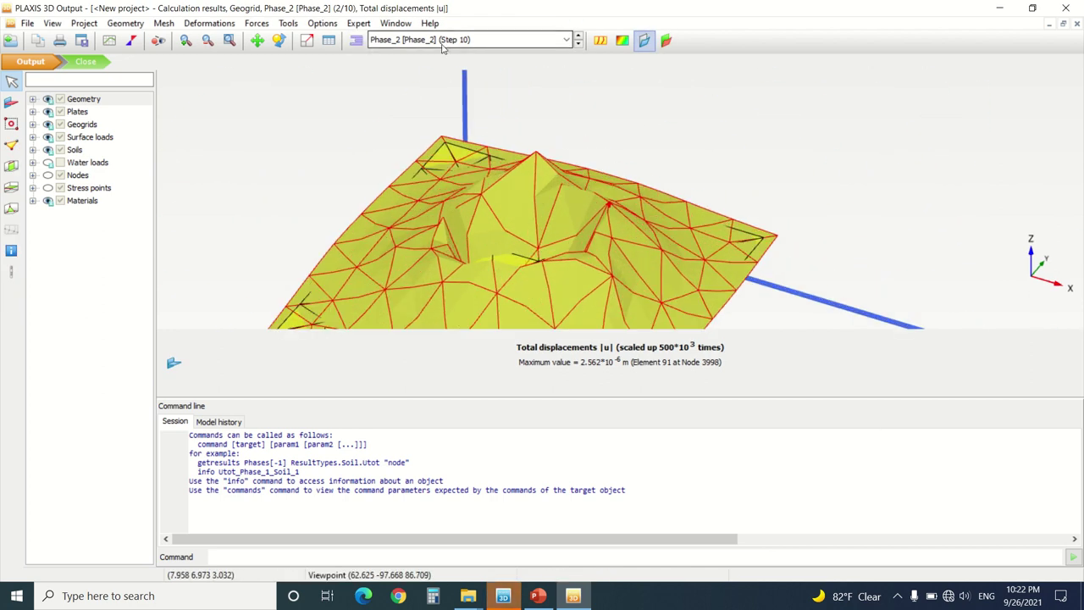
Step: Check the geogrid's Initial phase results, then return to its Phase_2 displacements |u|
click(449, 37)
click(424, 46)
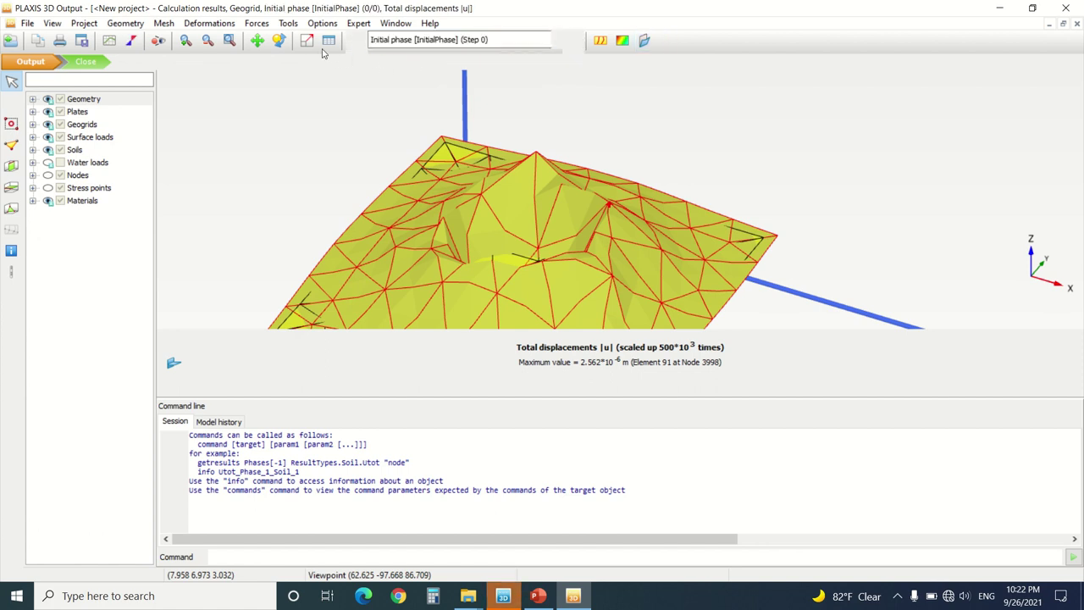
click(210, 23)
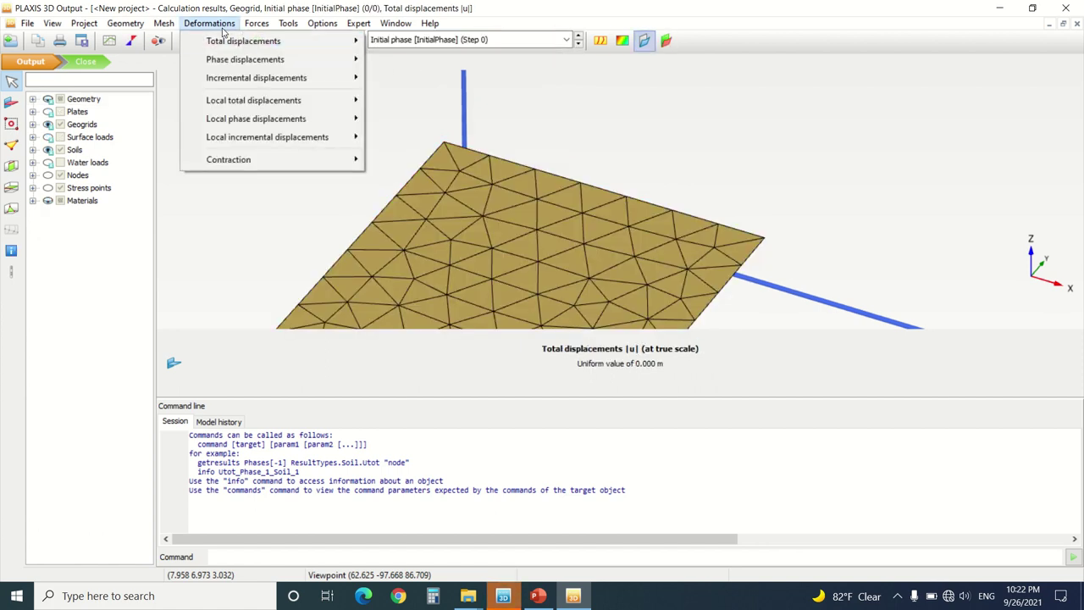
mouse_move(271, 48)
click(368, 44)
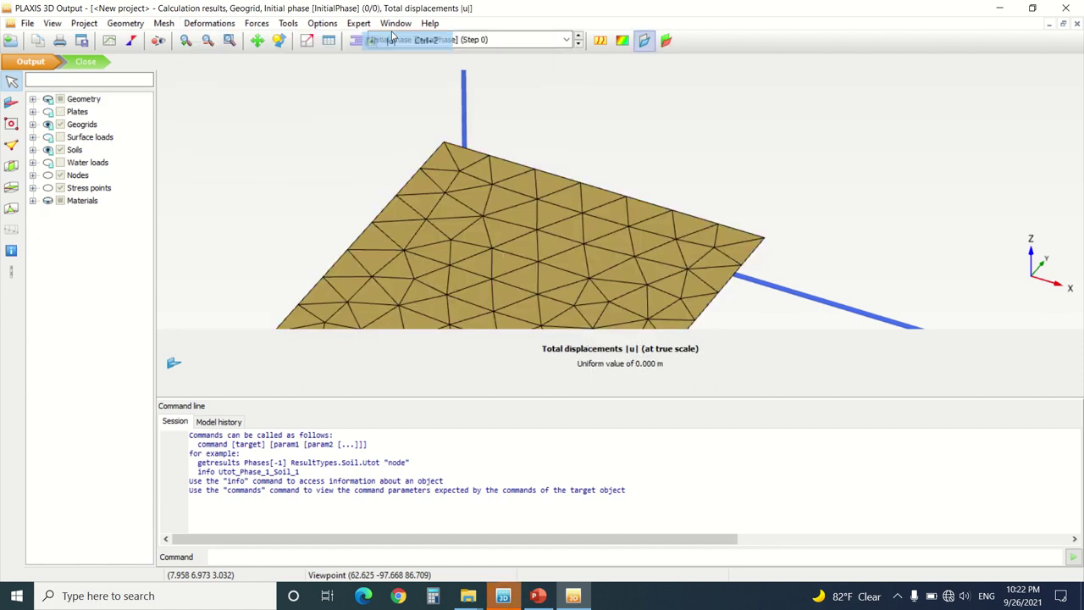
click(400, 43)
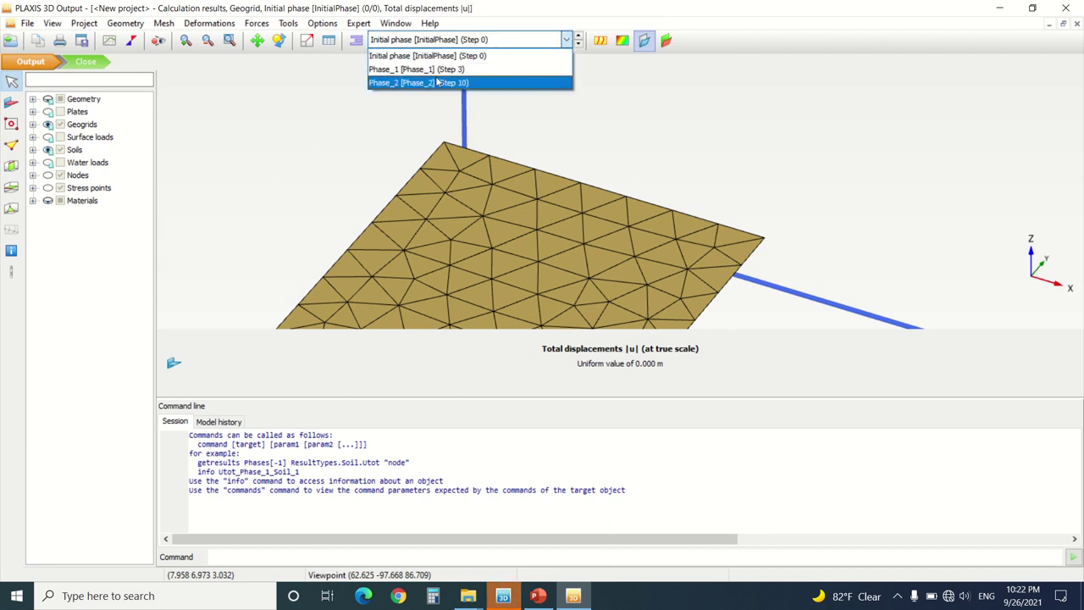
click(439, 84)
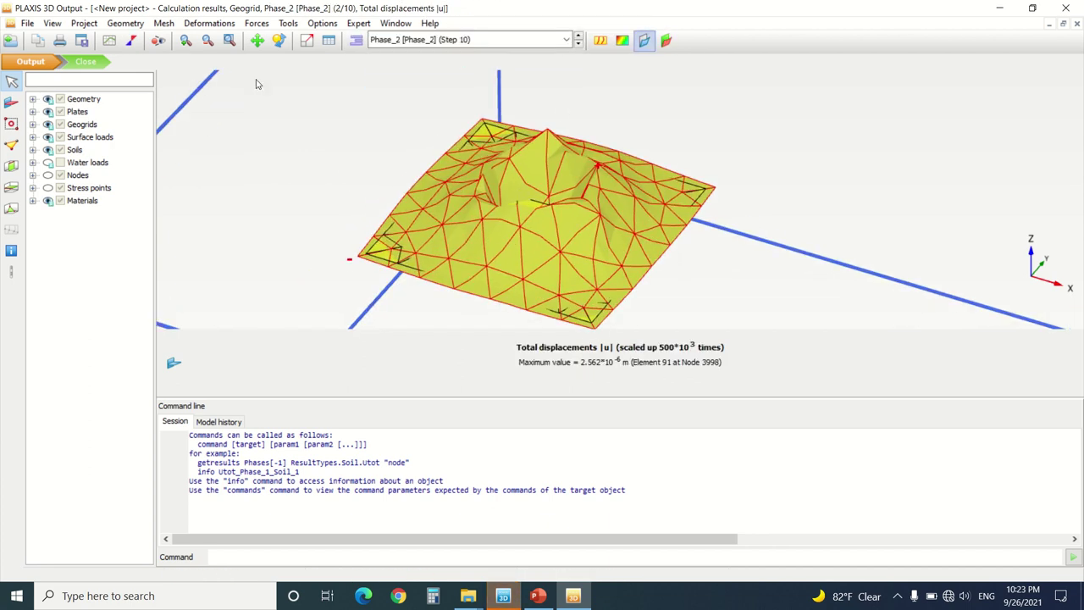
click(210, 24)
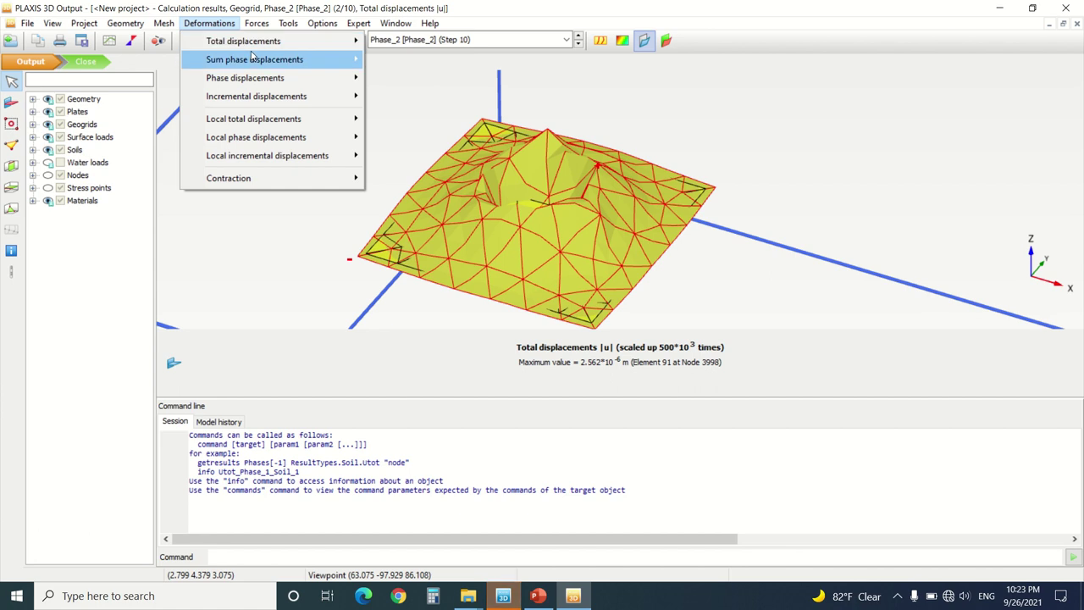
mouse_move(288, 41)
mouse_move(263, 25)
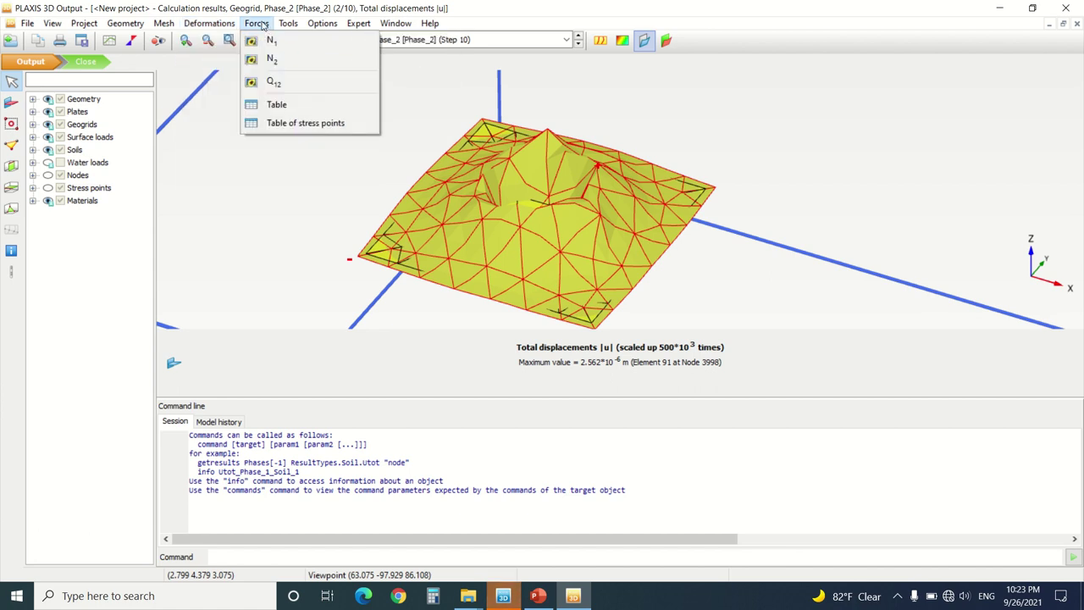
click(523, 296)
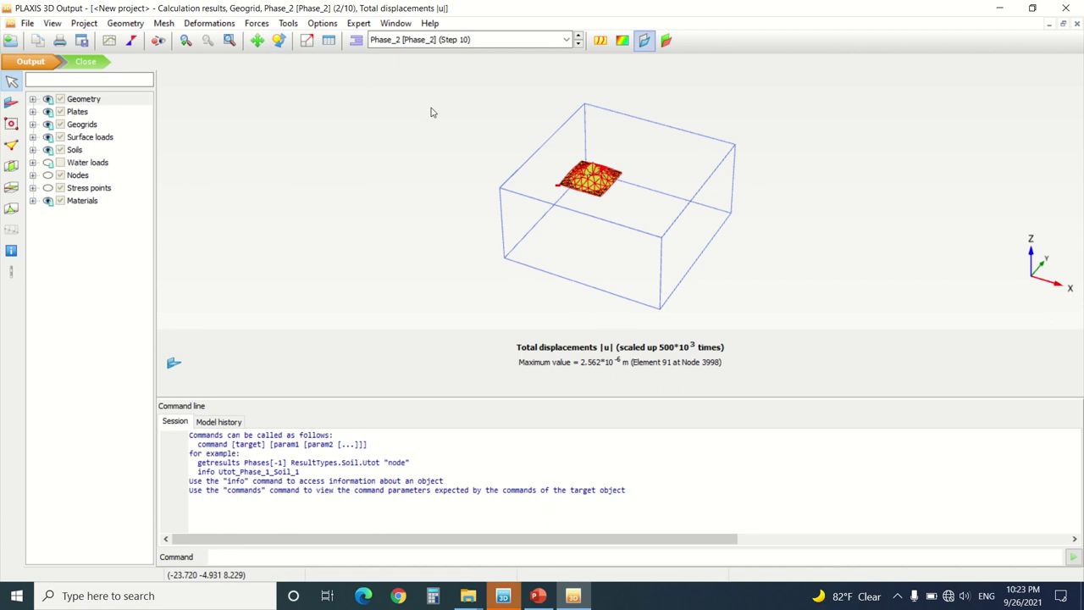
scroll(702, 187, up, 4)
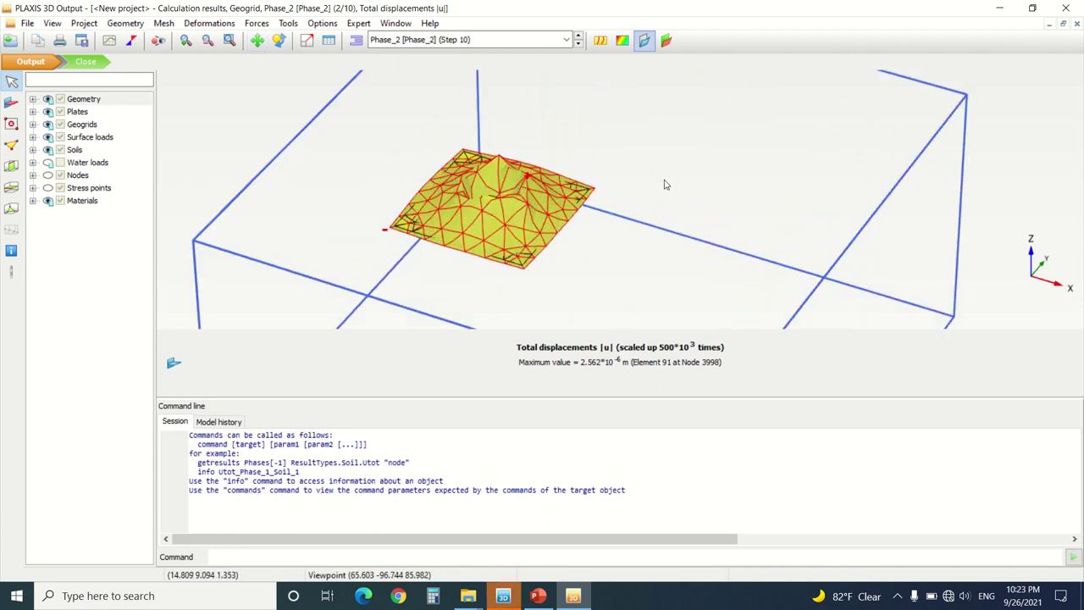
Step: Plot the geogrid axial forces N1 as shaded contours
click(256, 23)
click(269, 40)
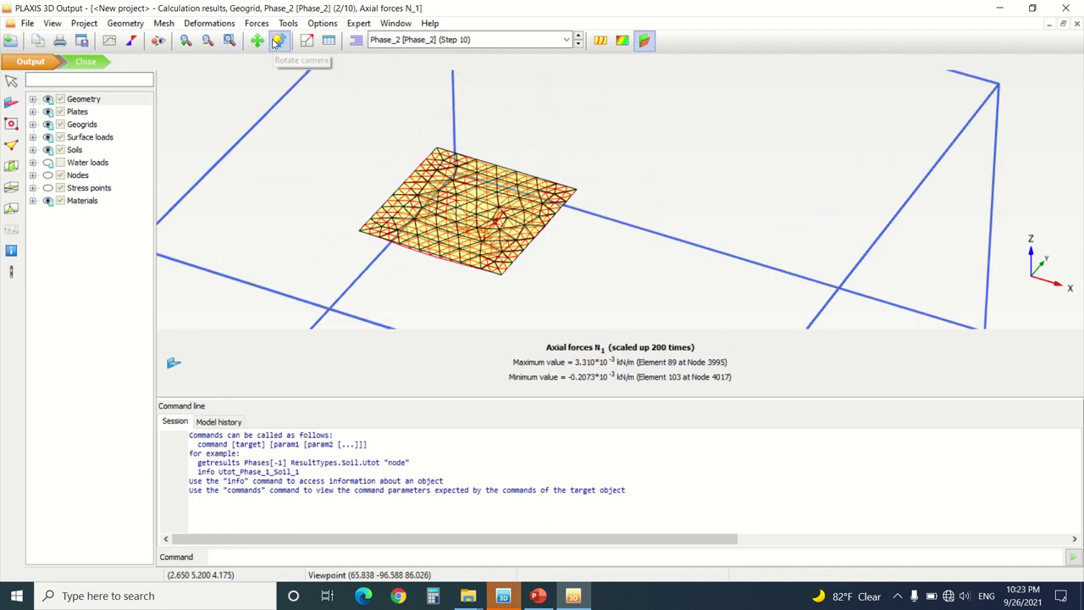
scroll(605, 271, up, 8)
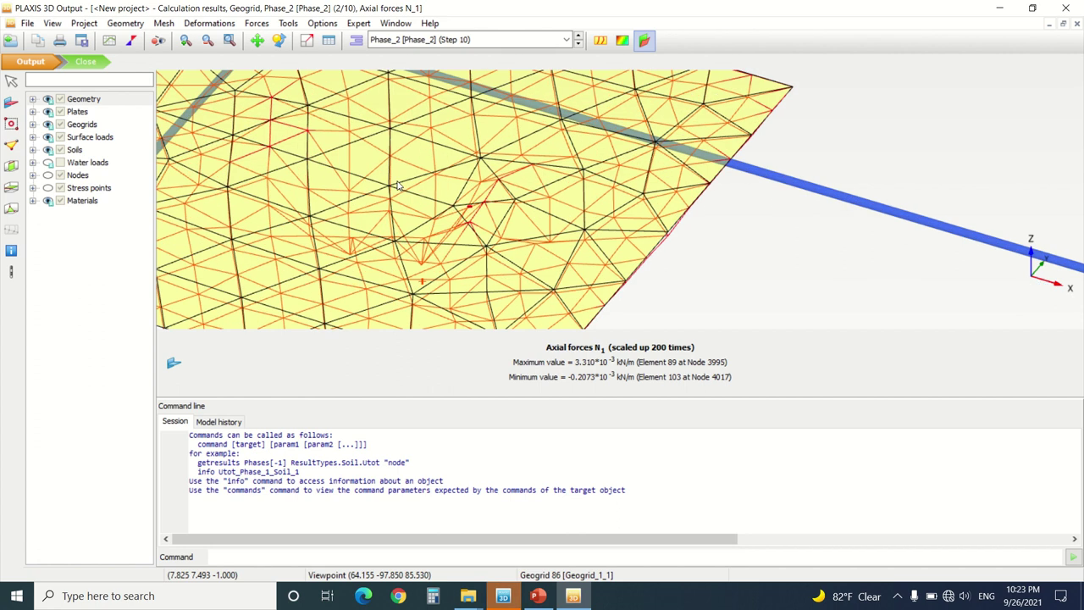
scroll(398, 185, up, 1)
click(630, 41)
scroll(418, 237, down, 6)
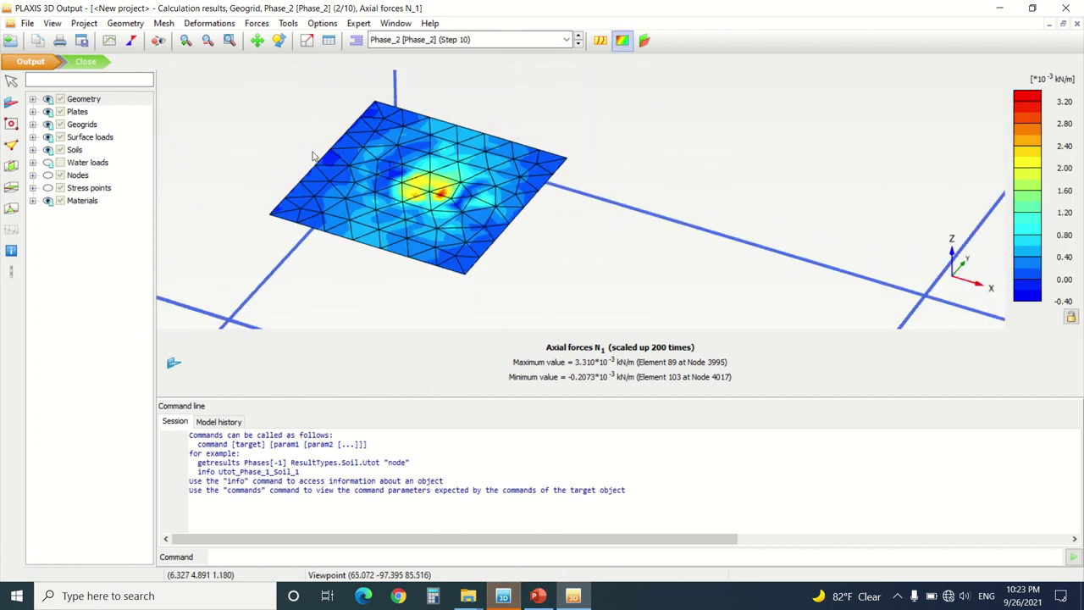
scroll(339, 136, up, 1)
Step: Plot geogrid forces N2 and Q12, then its sum phase displacements ΣPux
click(256, 22)
click(301, 63)
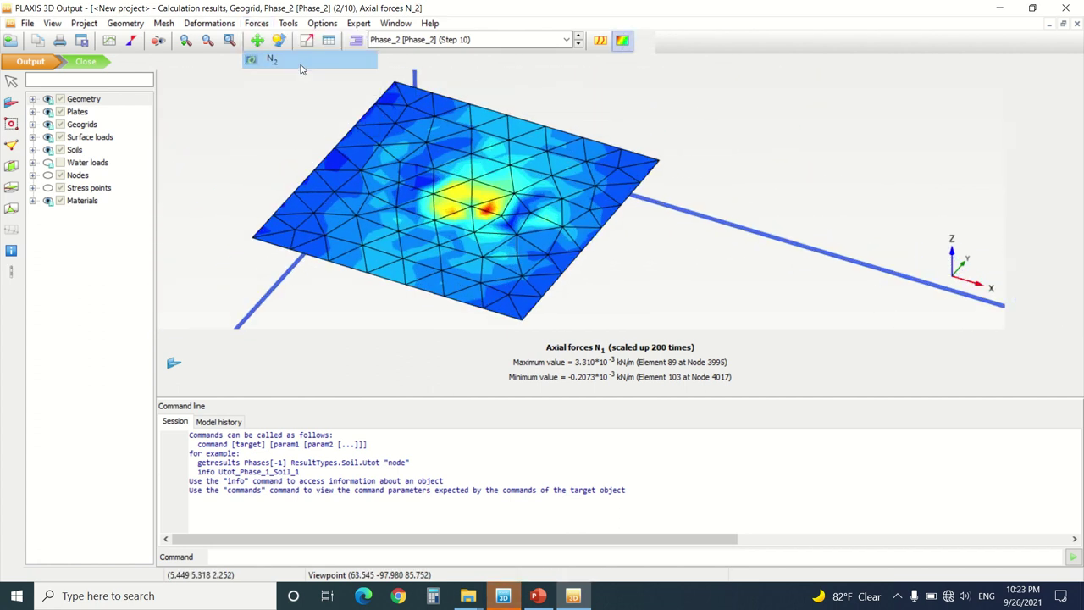
click(257, 23)
click(297, 81)
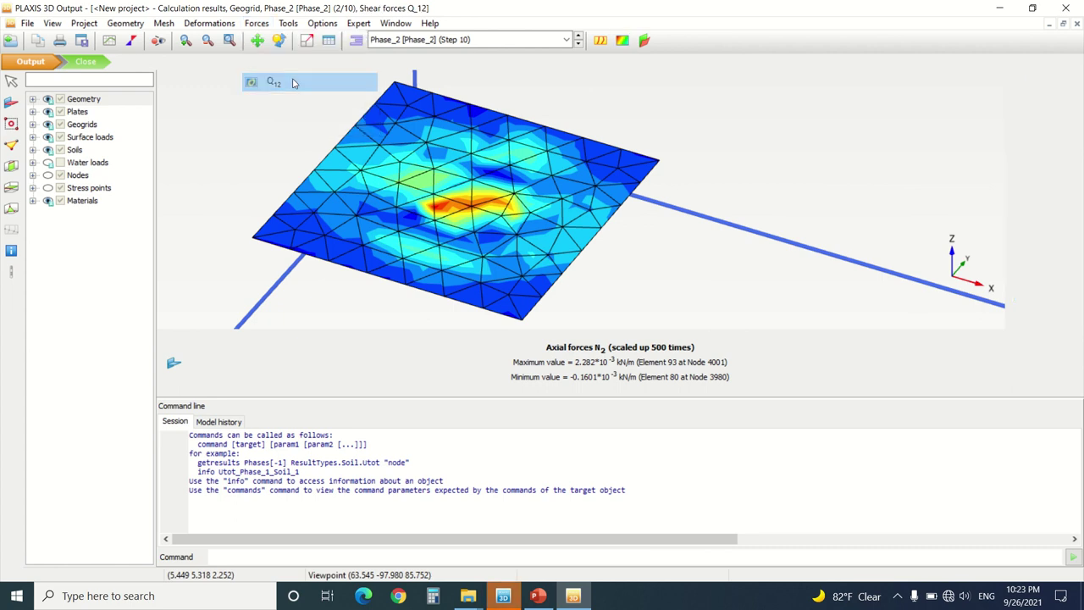
click(258, 23)
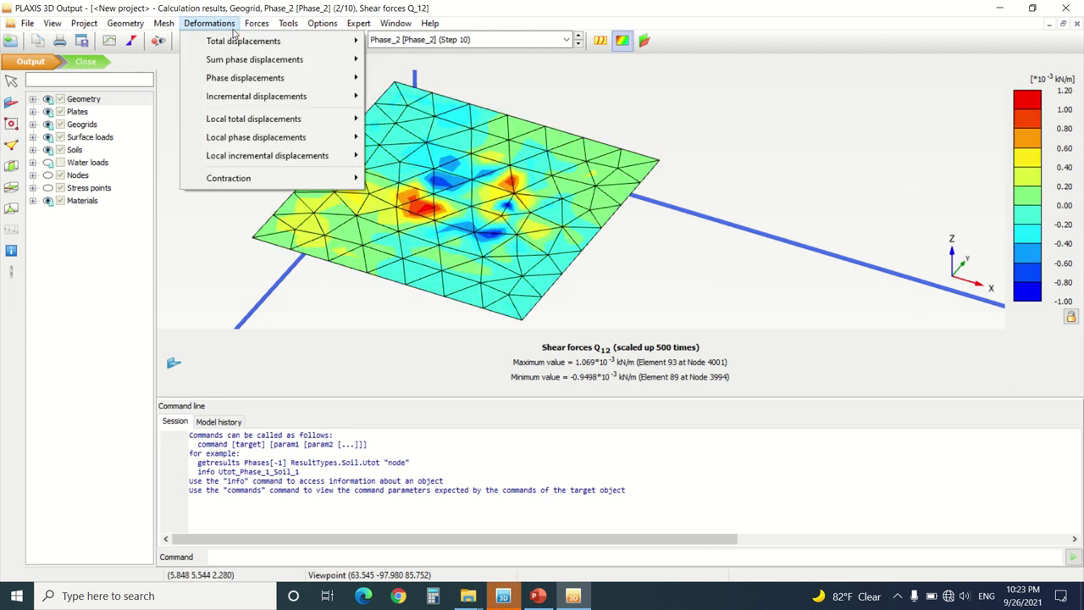
mouse_move(331, 61)
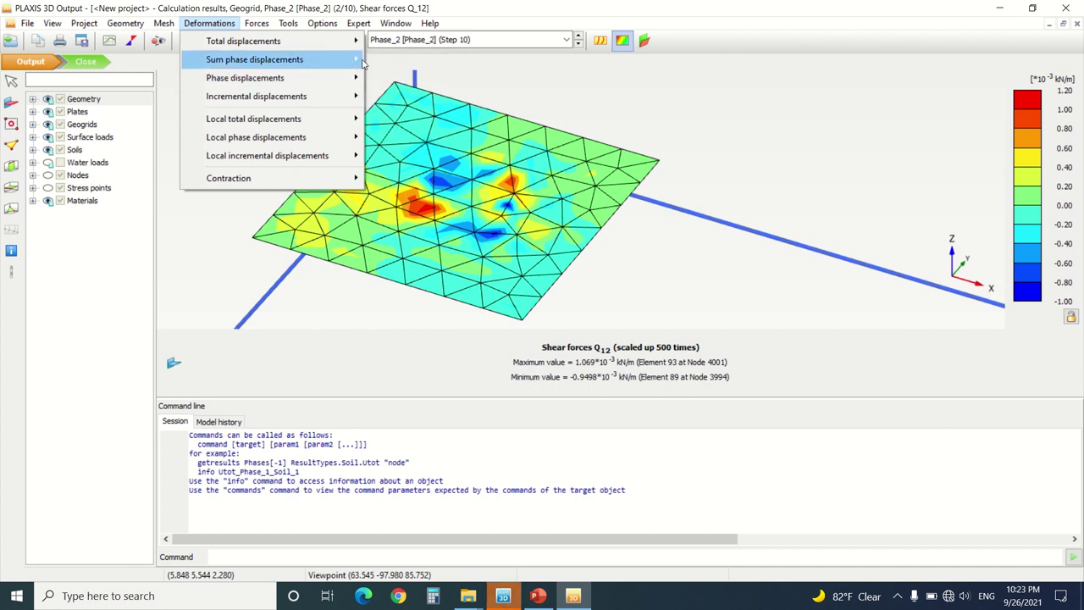
click(394, 76)
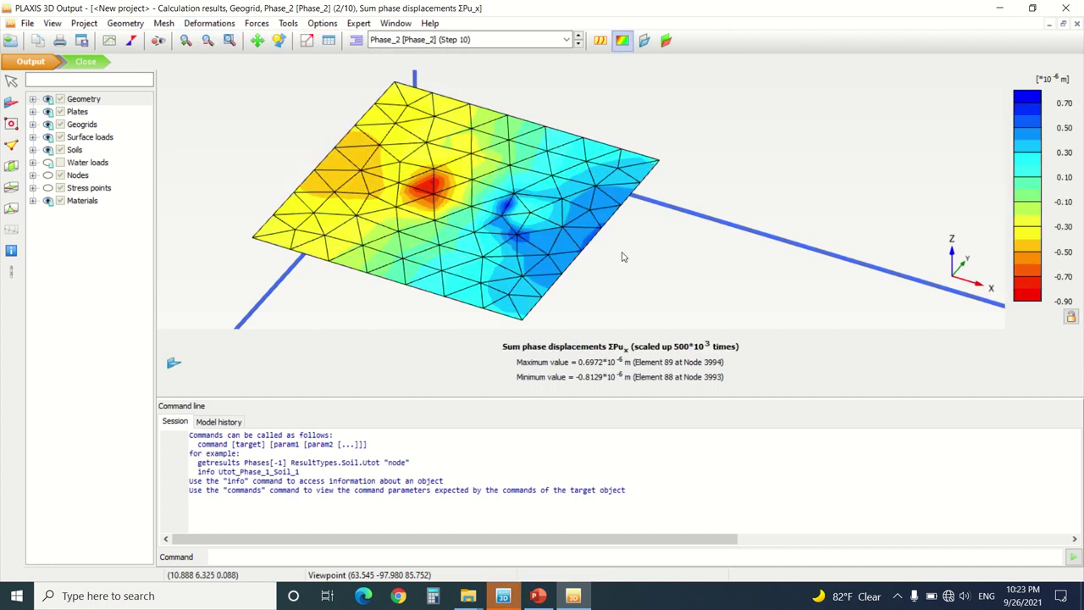